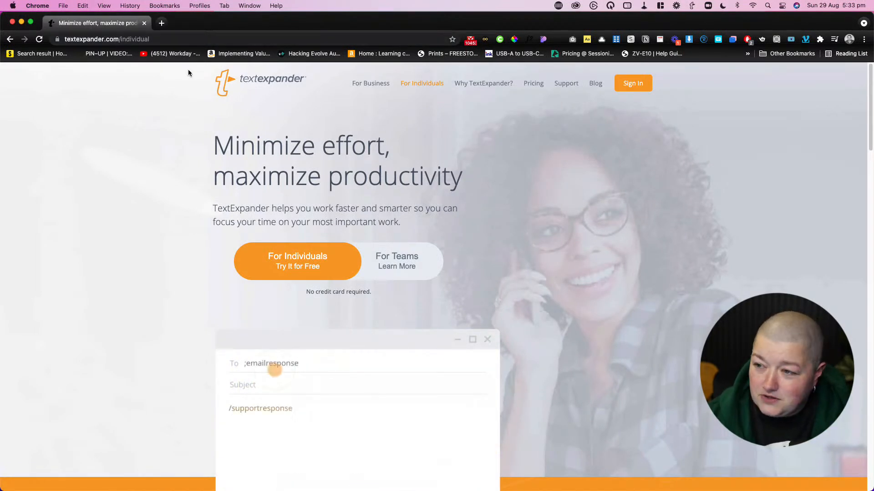
Open the TextExpander pricing page and review the Life Hacker, Team and Enterprise plans.
{"action": "left_click", "coordinate": [533, 84]}
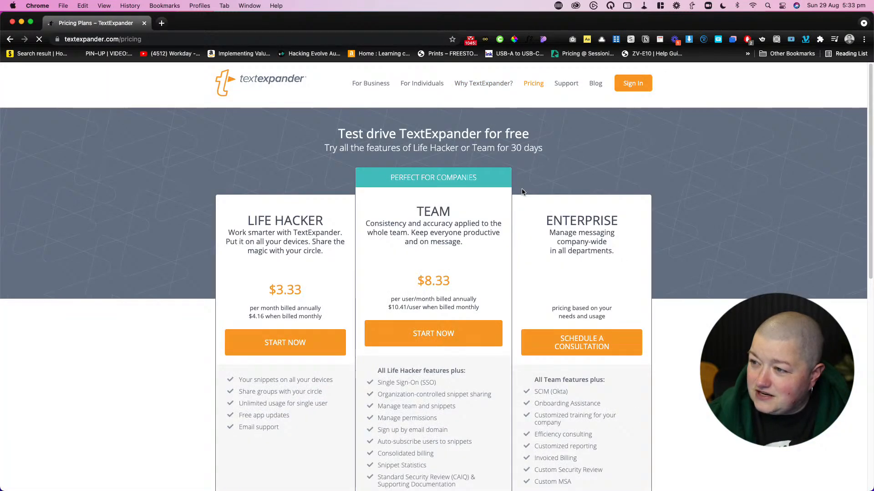
{"action": "scroll", "coordinate": [579, 206], "scroll_direction": "down", "scroll_amount": 1}
{"action": "scroll", "coordinate": [579, 206], "scroll_direction": "down", "scroll_amount": 1}
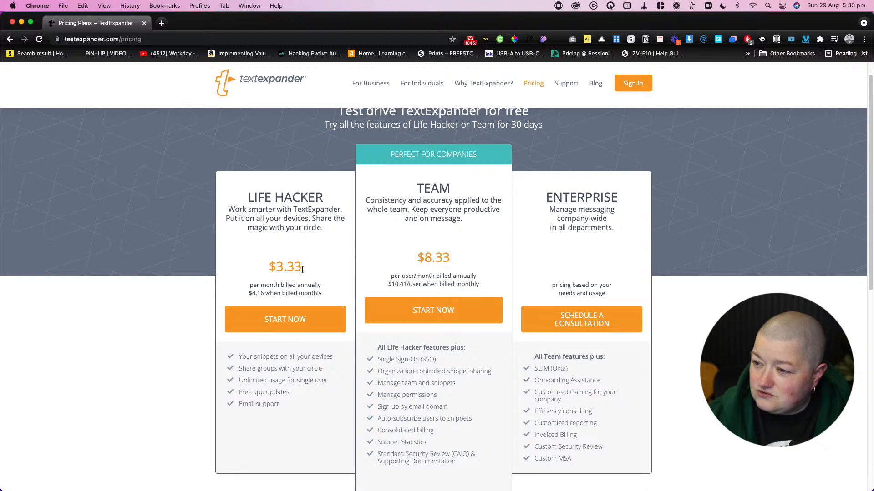
{"action": "scroll", "coordinate": [310, 275], "scroll_direction": "down", "scroll_amount": 1}
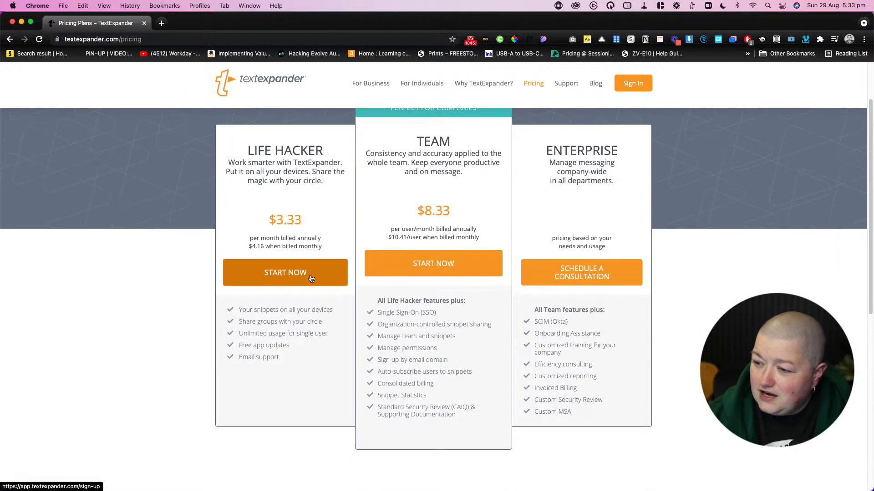
{"action": "scroll", "coordinate": [303, 304], "scroll_direction": "up", "scroll_amount": 2}
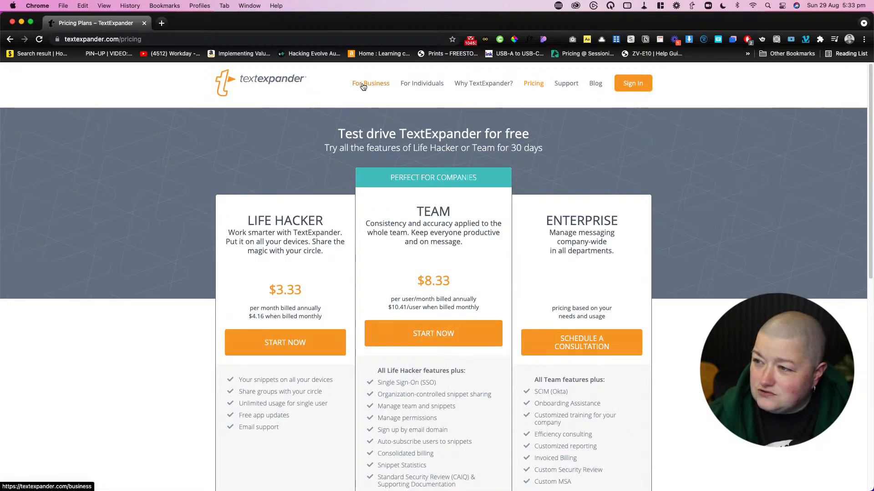
Return to the TextExpander home page and minimize the browser window.
{"action": "left_click", "coordinate": [293, 85]}
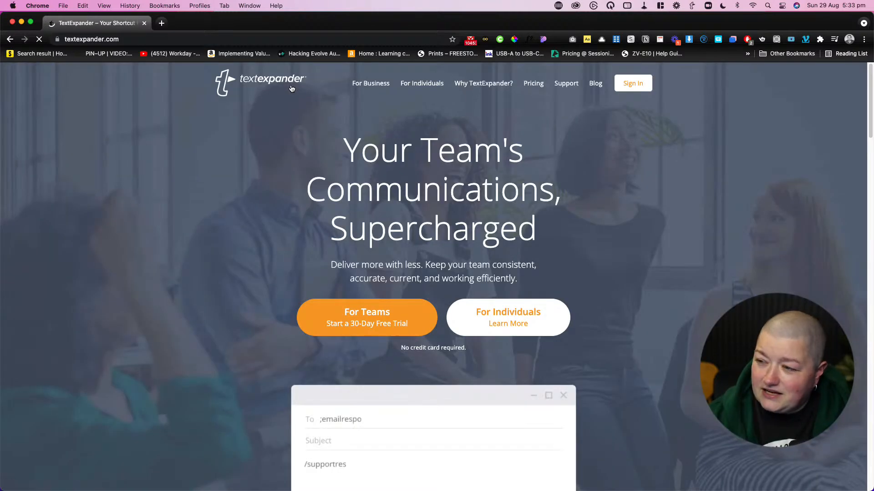
{"action": "left_click", "coordinate": [21, 21]}
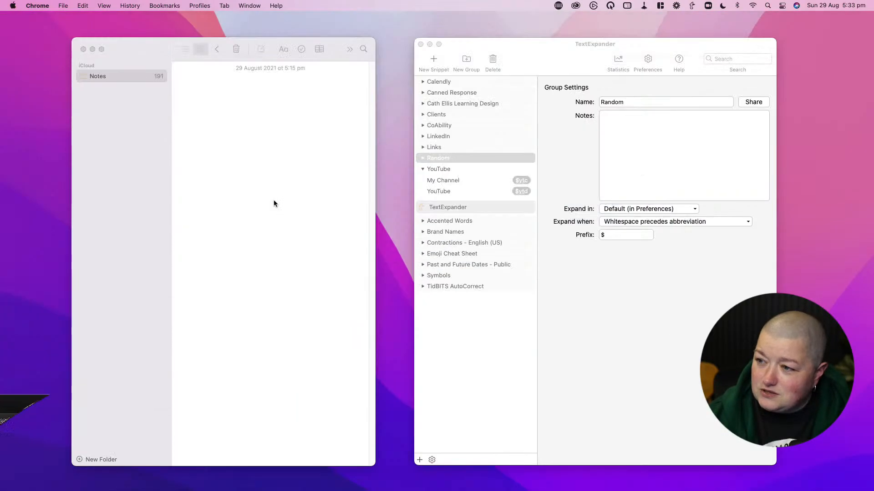
In TextExpander, collapse the YouTube group and expand the Calendly group to show its snippets.
{"action": "left_click", "coordinate": [421, 169]}
{"action": "left_click", "coordinate": [423, 170]}
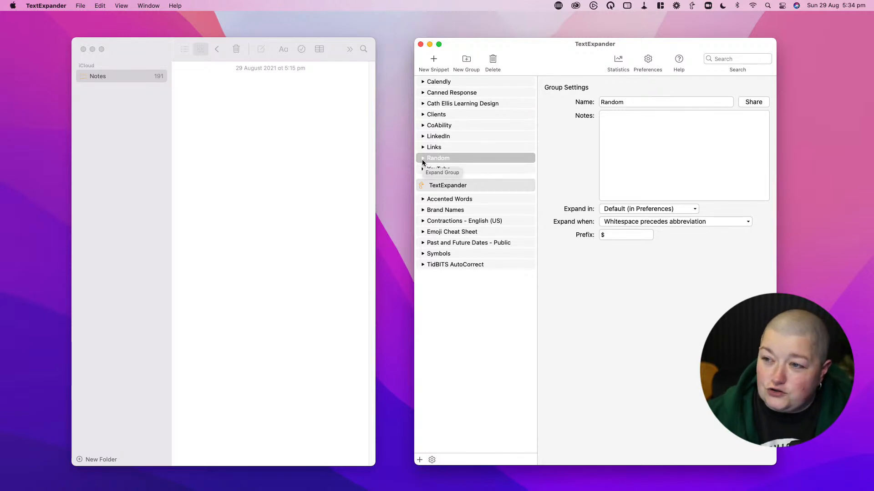
{"action": "left_click", "coordinate": [424, 83]}
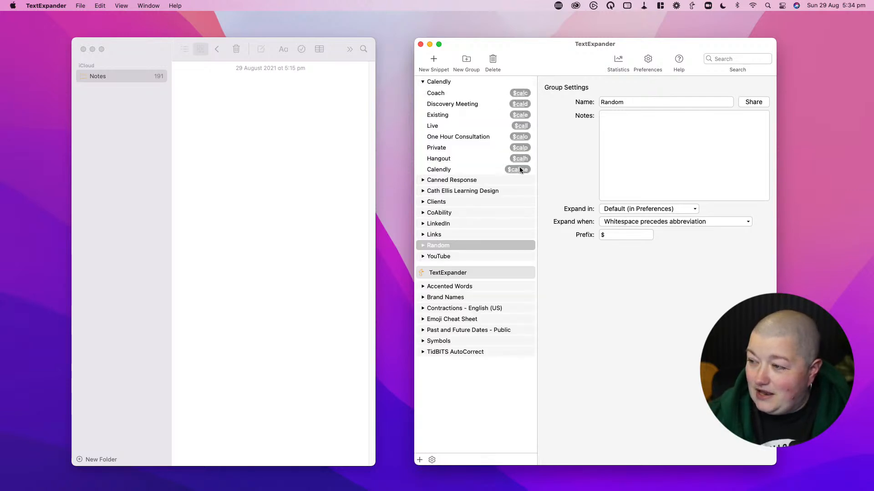
In Notes, enter the abbreviation $calc to expand the Coach snippet in the blank note, and delete the resulting link.
{"action": "left_click", "coordinate": [210, 92]}
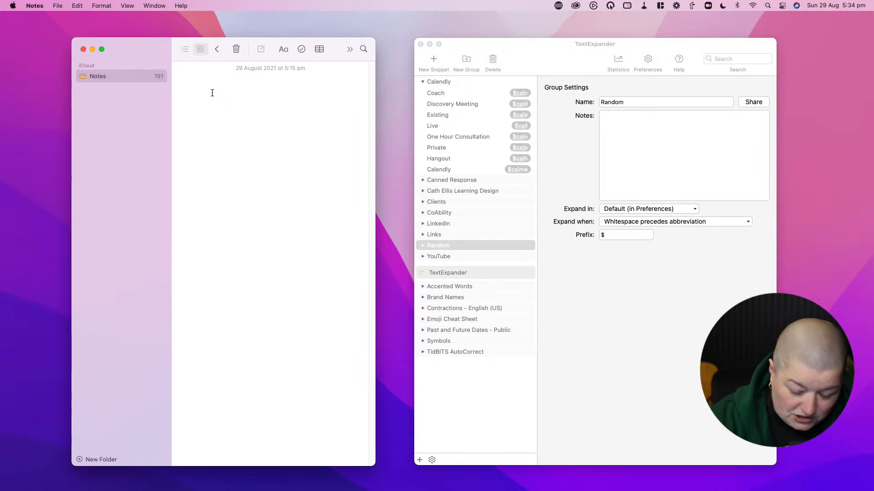
{"action": "type", "text": "$"}
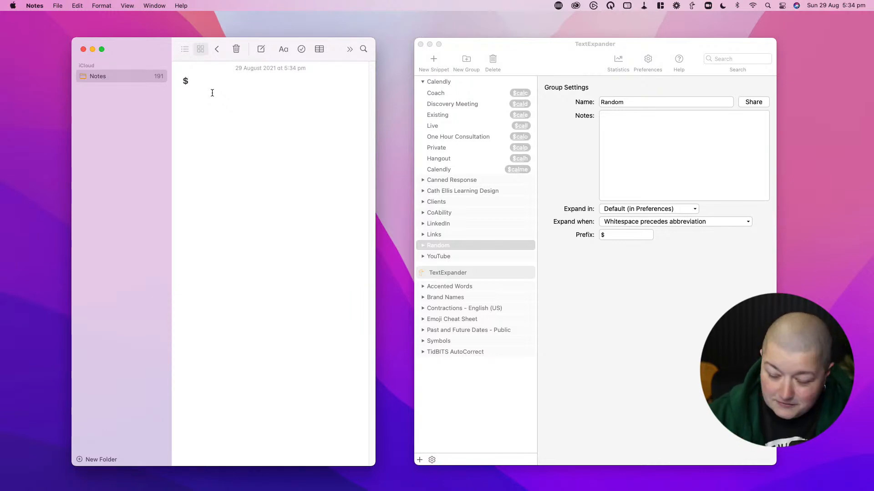
{"action": "type", "text": "ca;"}
{"action": "key", "text": "BackSpace"}
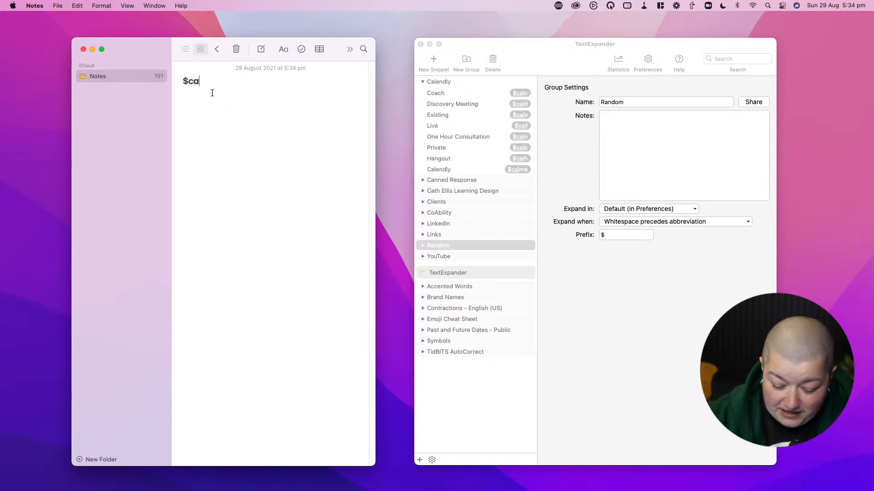
{"action": "type", "text": "l"}
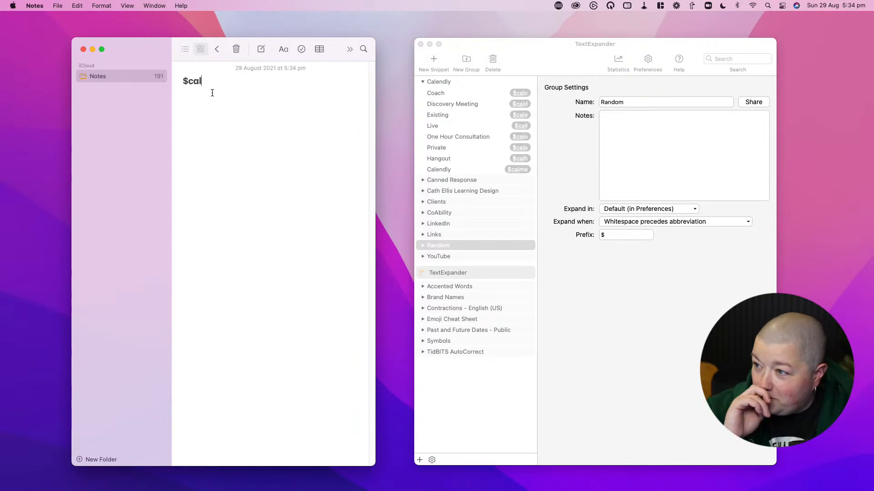
{"action": "type", "text": "y.com/cathellis/coaching"}
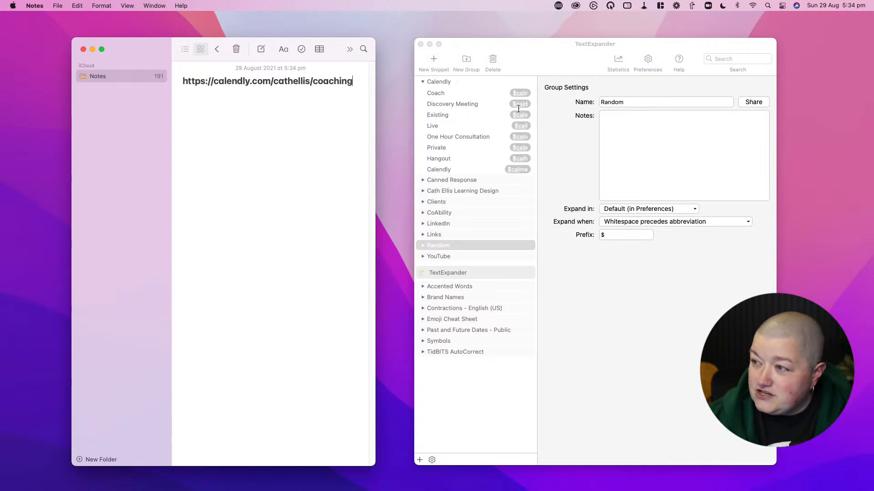
{"action": "triple_click", "coordinate": [254, 82]}
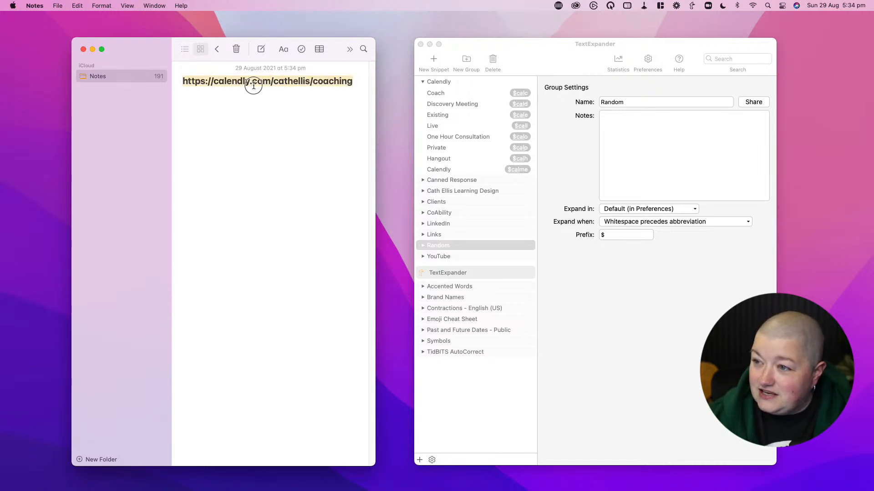
{"action": "key", "text": "BackSpace"}
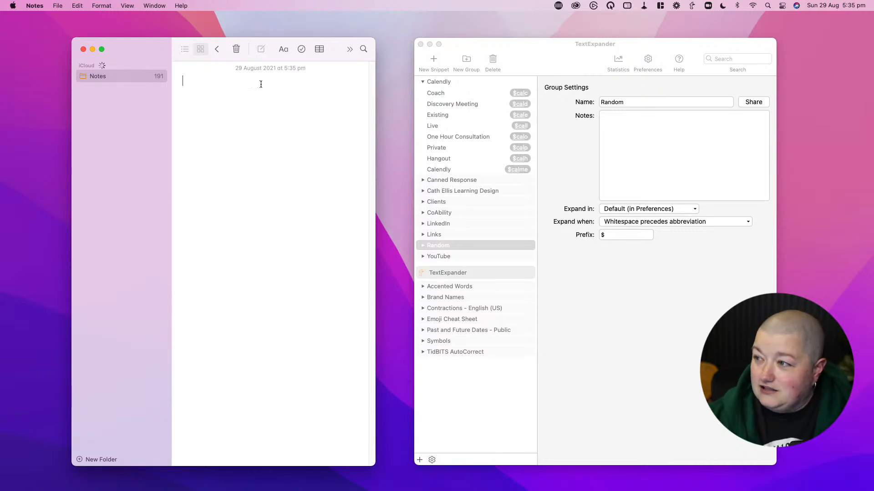
In TextExpander, examine the Calendly group's prefix, notes, Expand in options and Expand when options without changing them.
{"action": "left_click", "coordinate": [443, 82]}
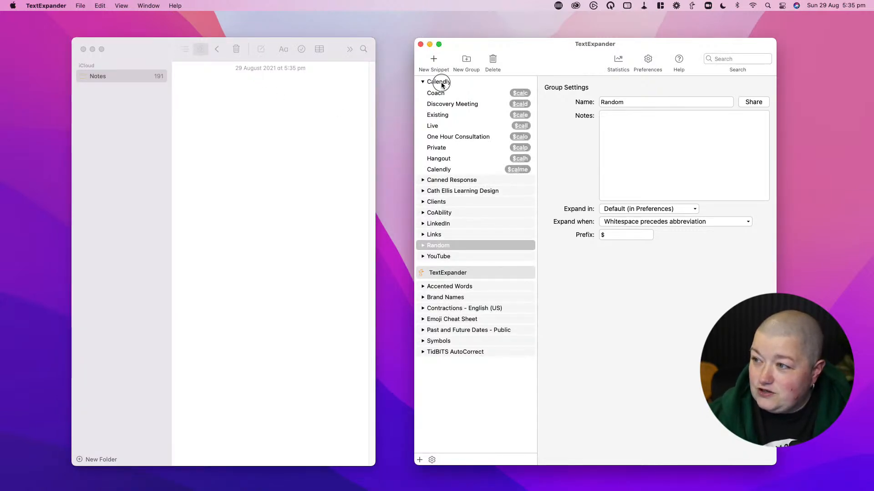
{"action": "left_click", "coordinate": [442, 83]}
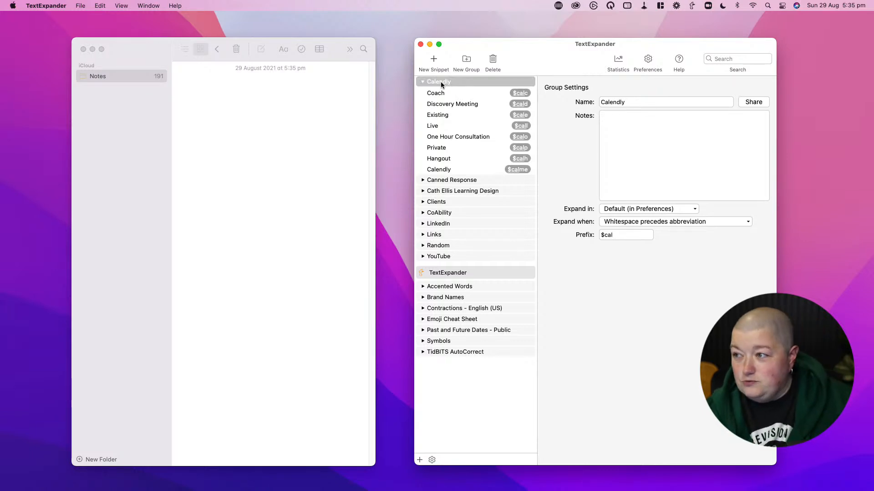
{"action": "left_click", "coordinate": [616, 235]}
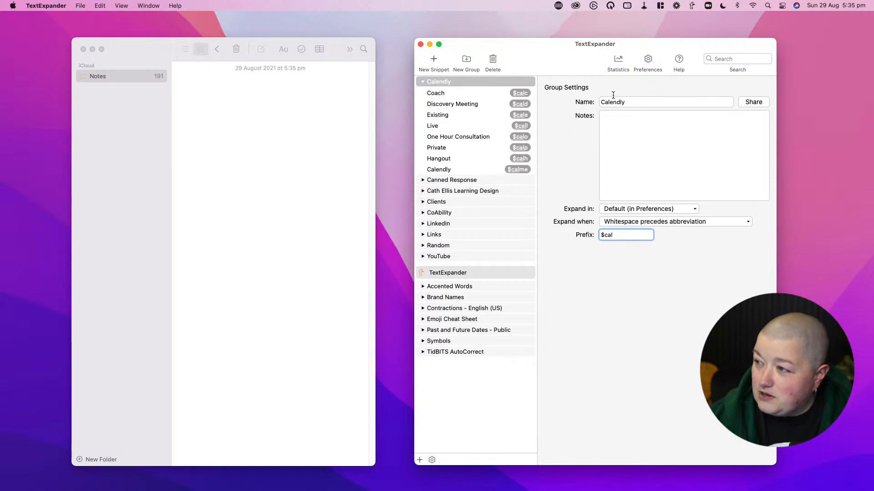
{"action": "left_click", "coordinate": [614, 126]}
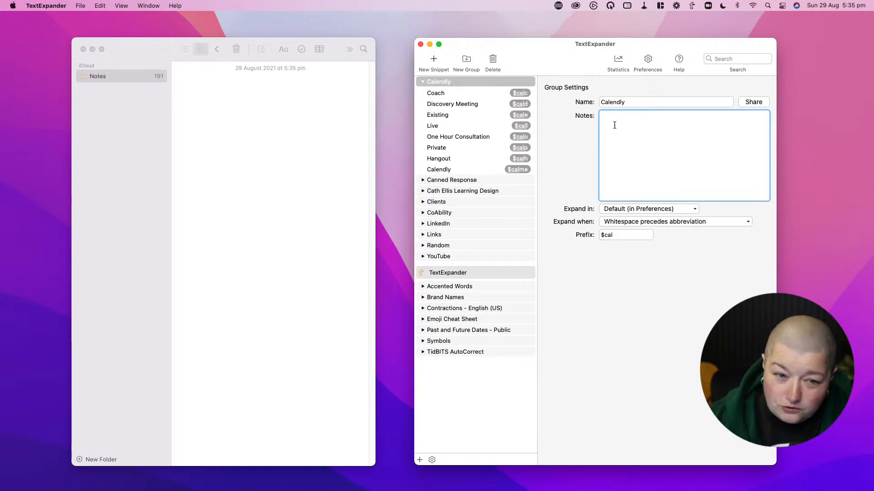
{"action": "left_click", "coordinate": [632, 209]}
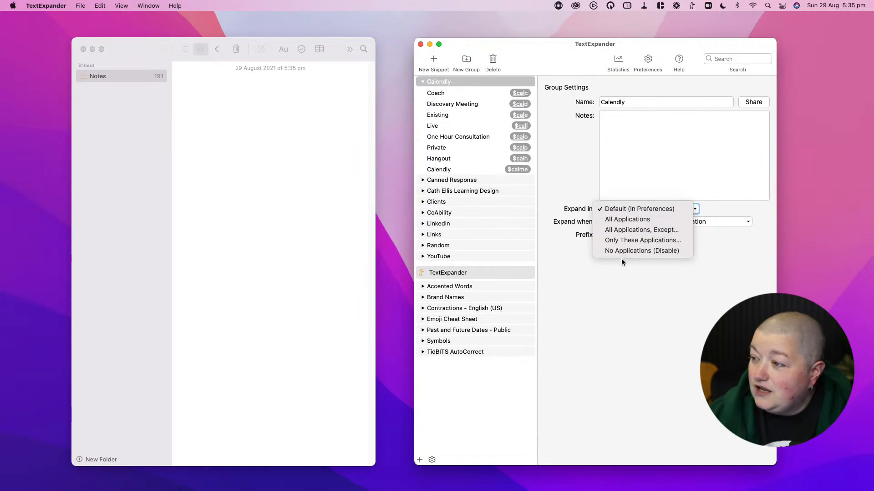
{"action": "left_click", "coordinate": [571, 165]}
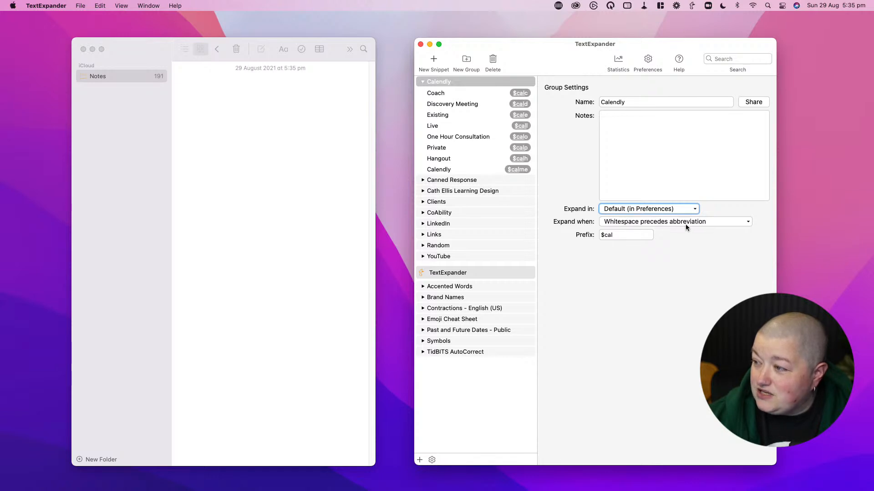
{"action": "left_click", "coordinate": [652, 223]}
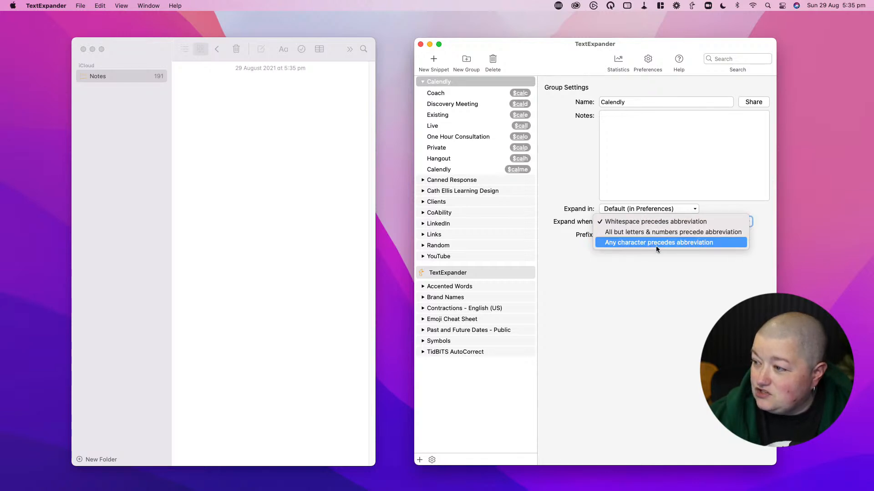
{"action": "left_click", "coordinate": [579, 190]}
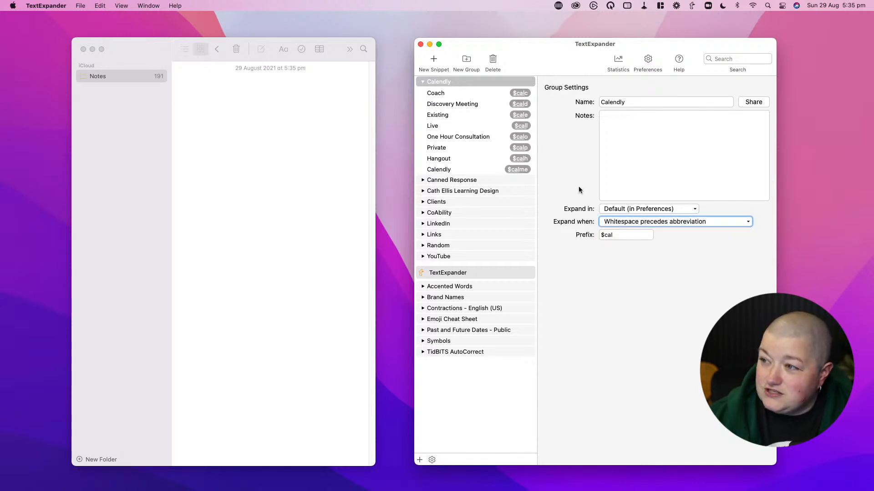
In Notes, enter $cald to expand the Discovery Meeting snippet, and delete the resulting link.
{"action": "left_click", "coordinate": [293, 155]}
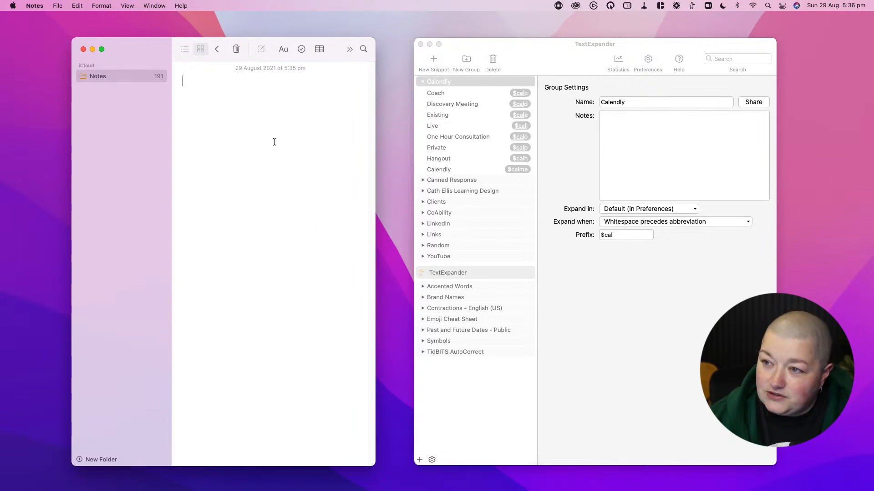
{"action": "type", "text": "$cal"}
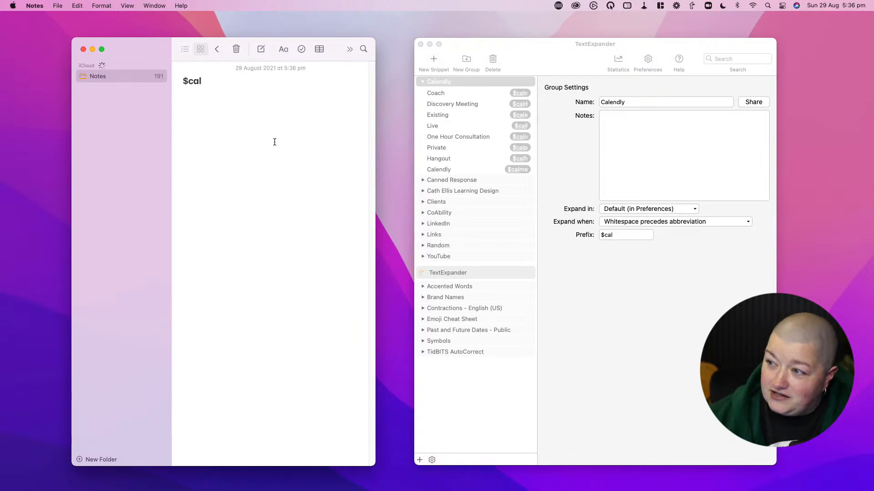
{"action": "type", "text": "d"}
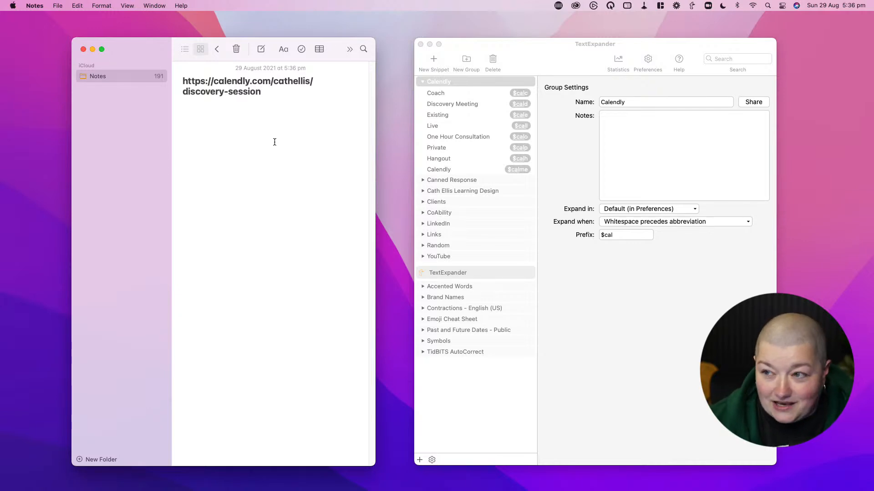
{"action": "triple_click", "coordinate": [228, 95]}
{"action": "key", "text": "BackSpace"}
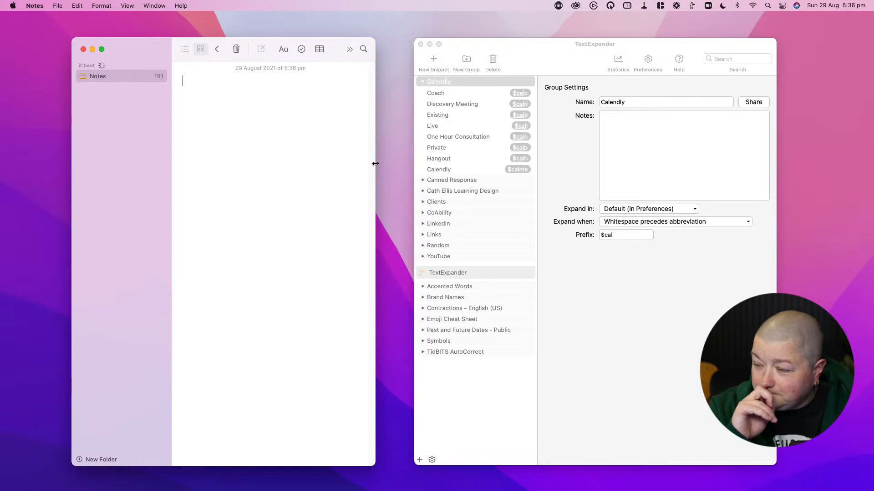
In TextExpander, expand the Learning Design business group and view its Business Name, Business Email and Job Description snippets.
{"action": "left_click", "coordinate": [423, 193]}
{"action": "left_click", "coordinate": [423, 192]}
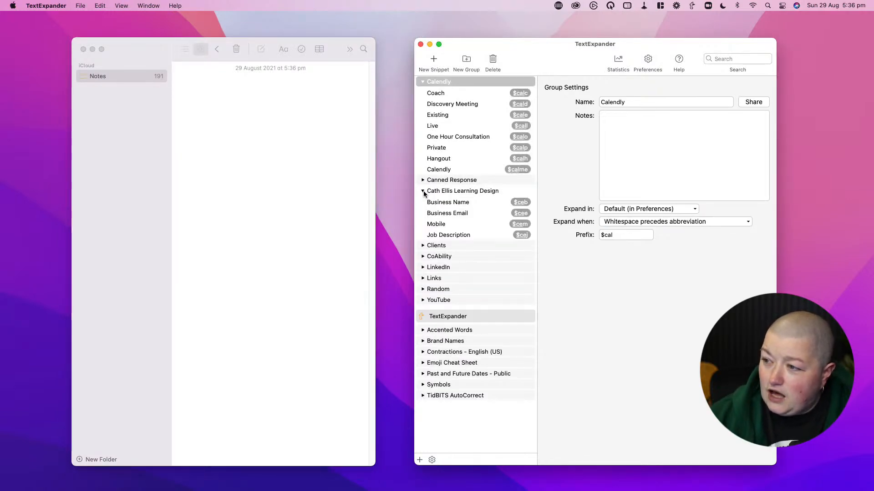
{"action": "left_click", "coordinate": [459, 206]}
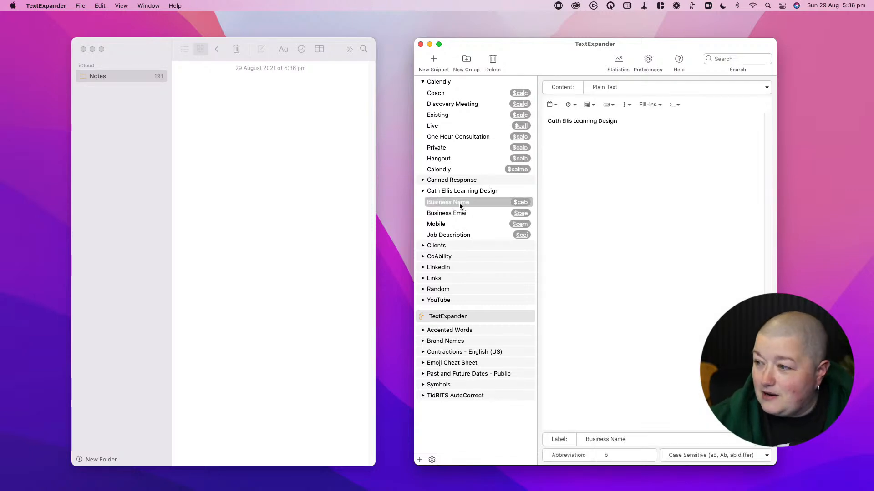
{"action": "left_click", "coordinate": [457, 217]}
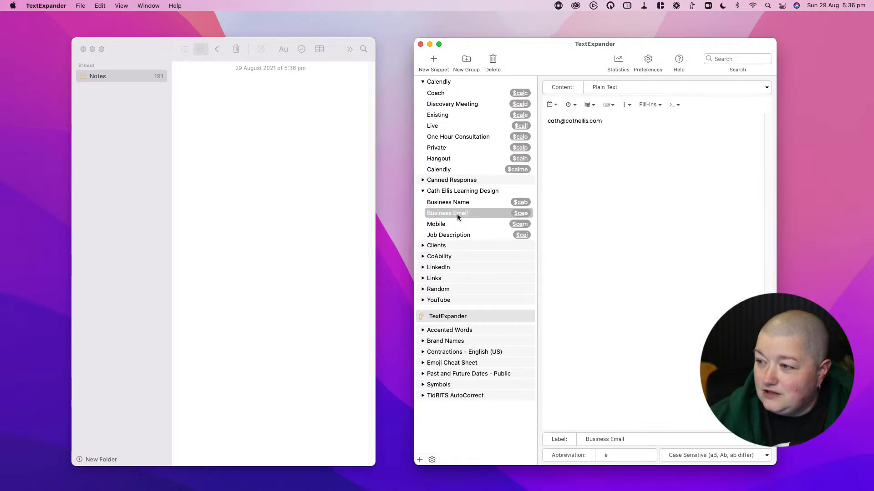
{"action": "left_click", "coordinate": [444, 237]}
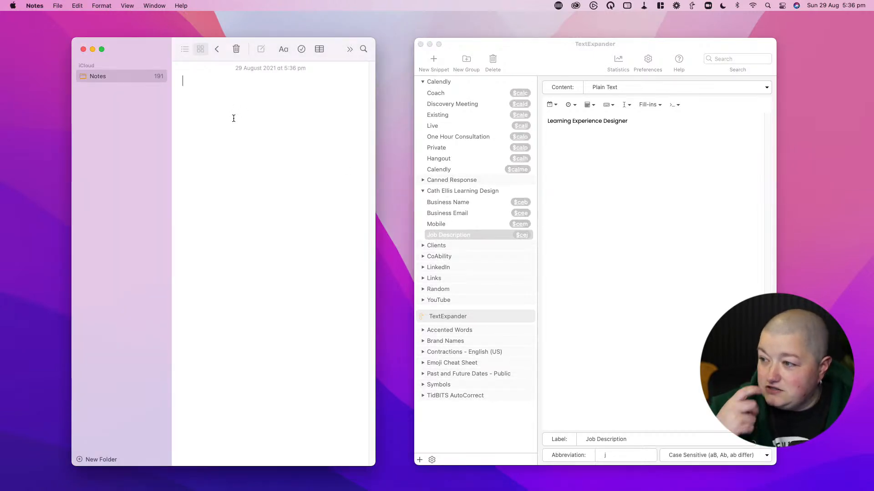
In Notes, enter $ceb to expand the Business Name snippet, and clear the note again.
{"action": "type", "text": "$"}
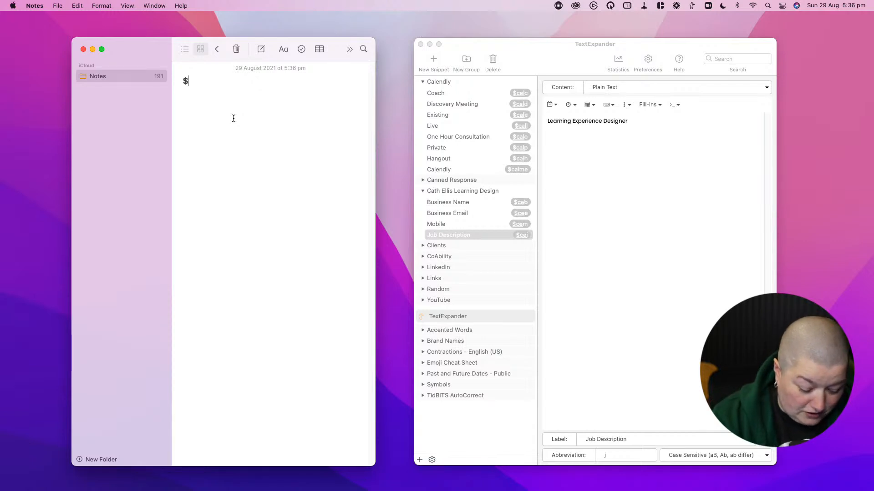
{"action": "type", "text": "ce"}
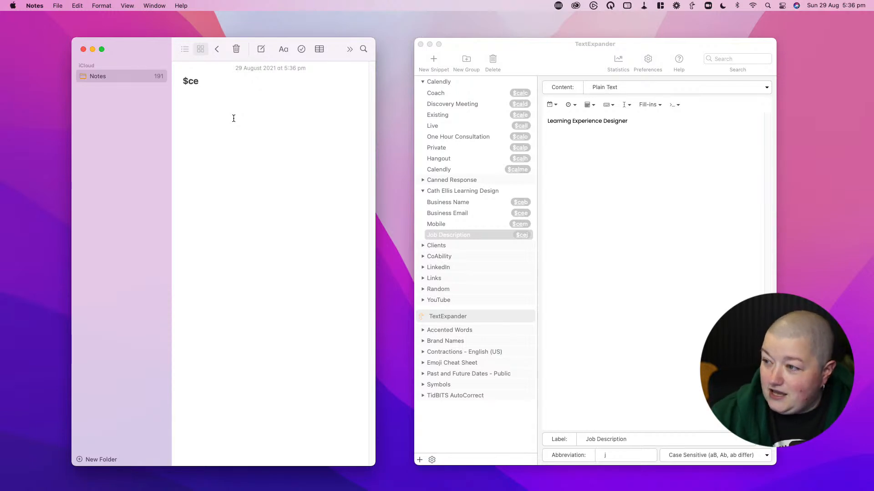
{"action": "type", "text": "b"}
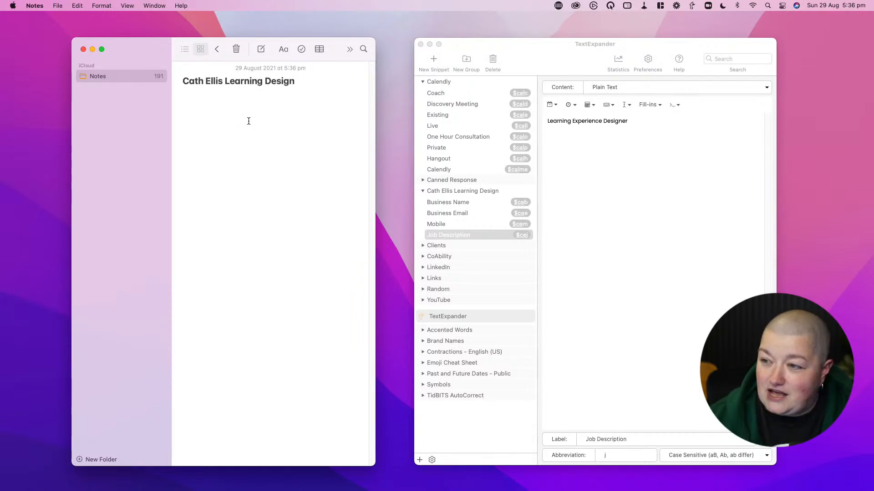
{"action": "triple_click", "coordinate": [239, 83]}
{"action": "key", "text": "BackSpace"}
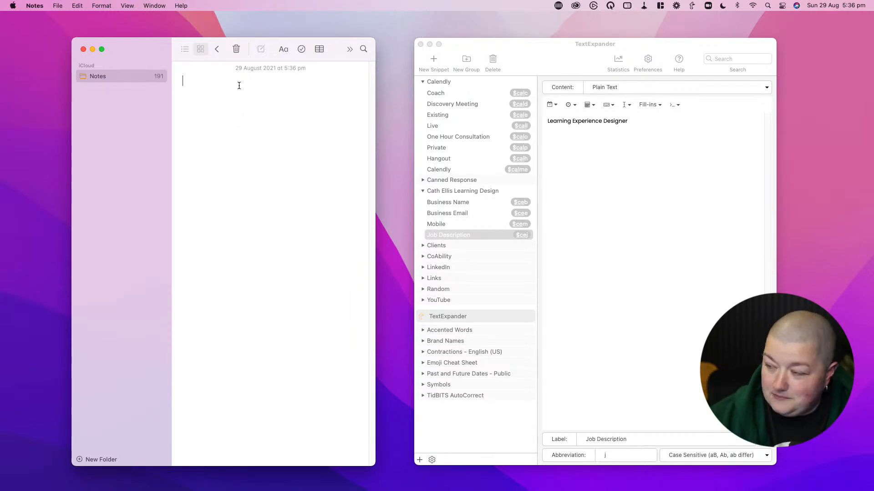
In TextExpander, review the prefix of the Learning Design business group, collapse it, and display the Random group's snippets and settings.
{"action": "left_click", "coordinate": [423, 193]}
{"action": "left_click", "coordinate": [422, 191]}
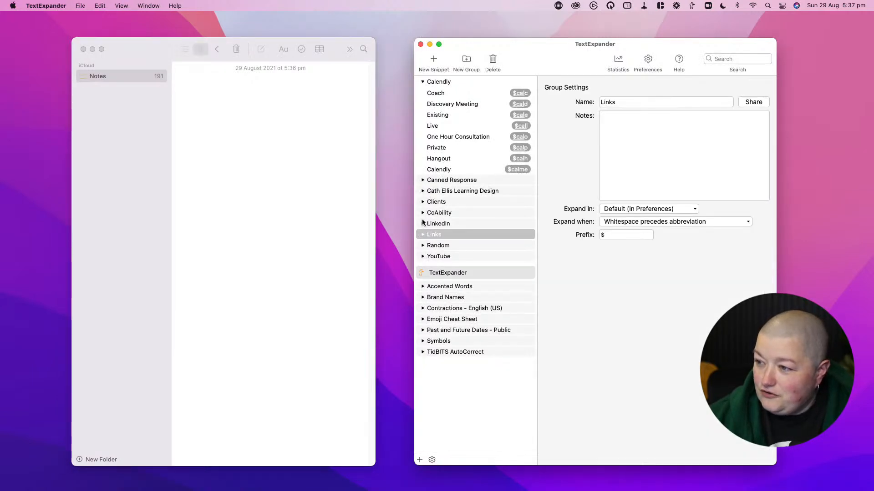
{"action": "left_click", "coordinate": [422, 191]}
{"action": "left_click", "coordinate": [479, 191]}
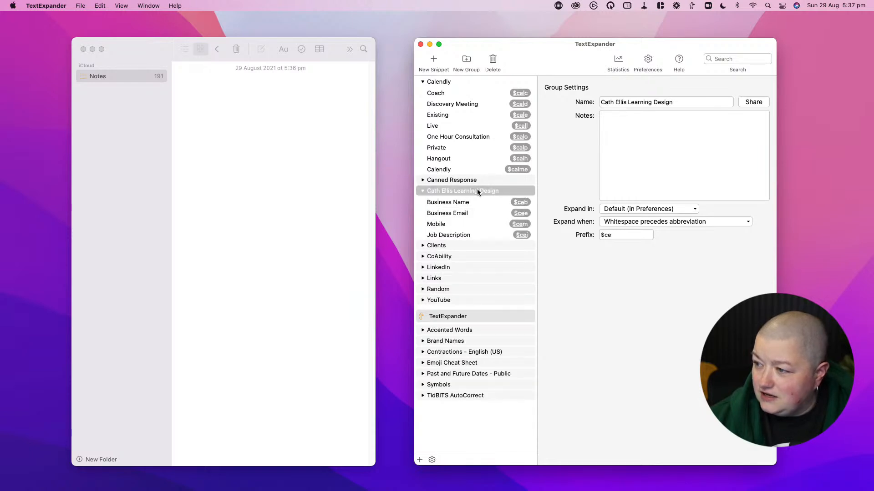
{"action": "left_click", "coordinate": [615, 236]}
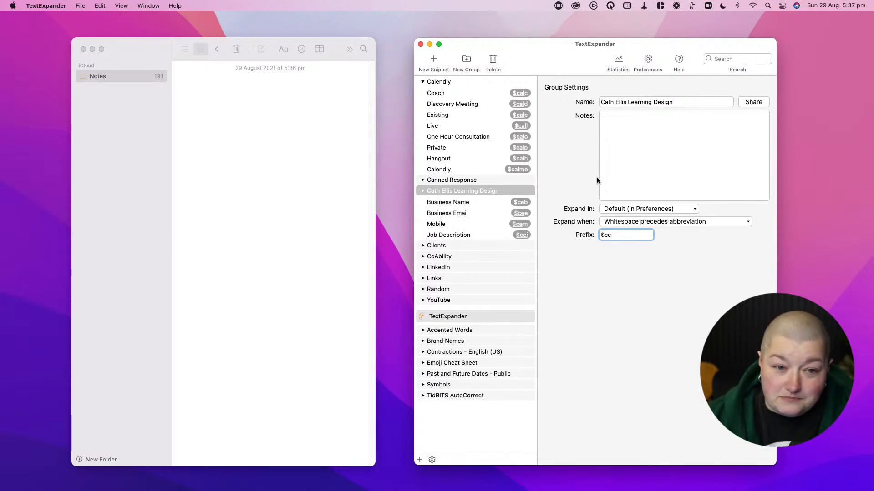
{"action": "left_click", "coordinate": [422, 192]}
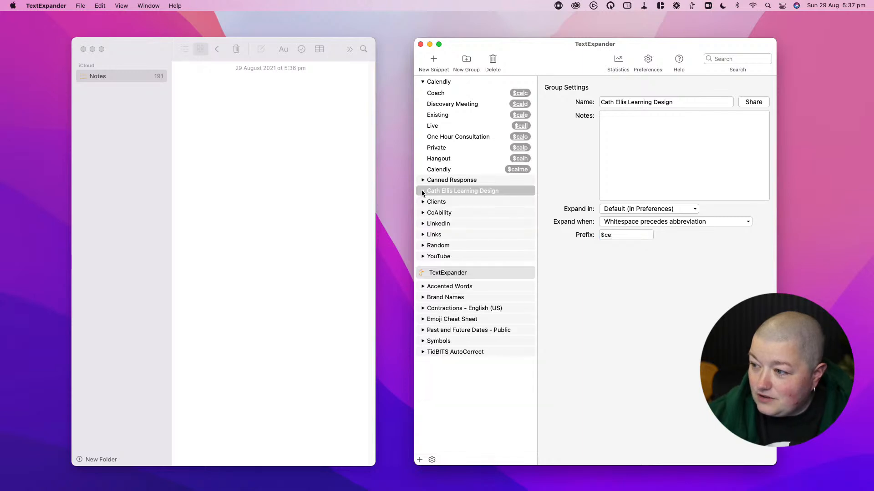
{"action": "left_click", "coordinate": [423, 245]}
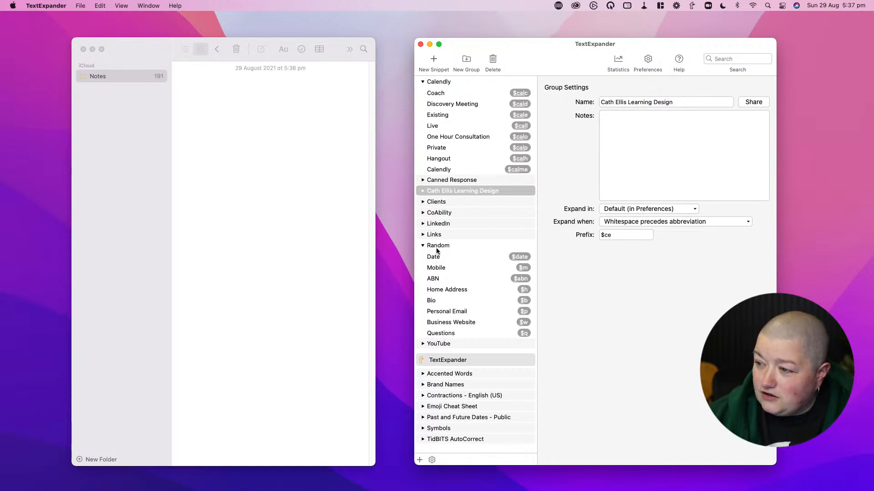
{"action": "left_click", "coordinate": [436, 246]}
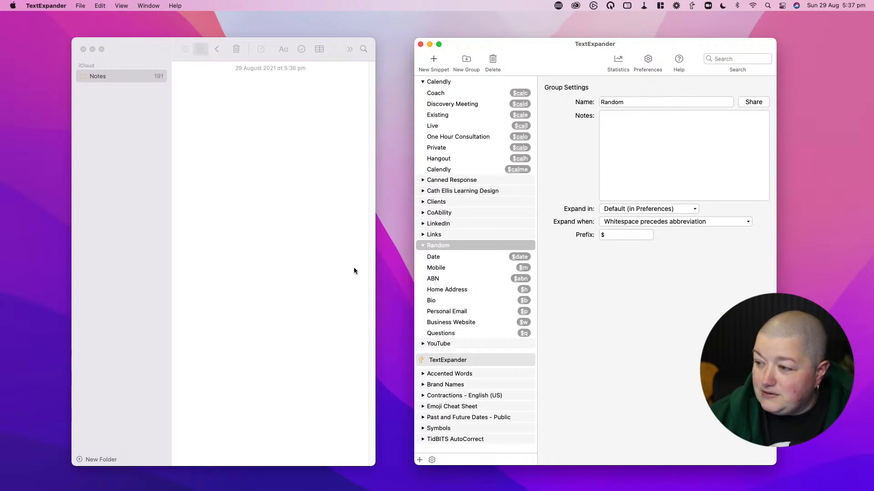
In Notes, enter $w in the empty note to expand the Business Website snippet.
{"action": "left_click", "coordinate": [254, 192]}
{"action": "type", "text": "$"}
{"action": "type", "text": "w"}
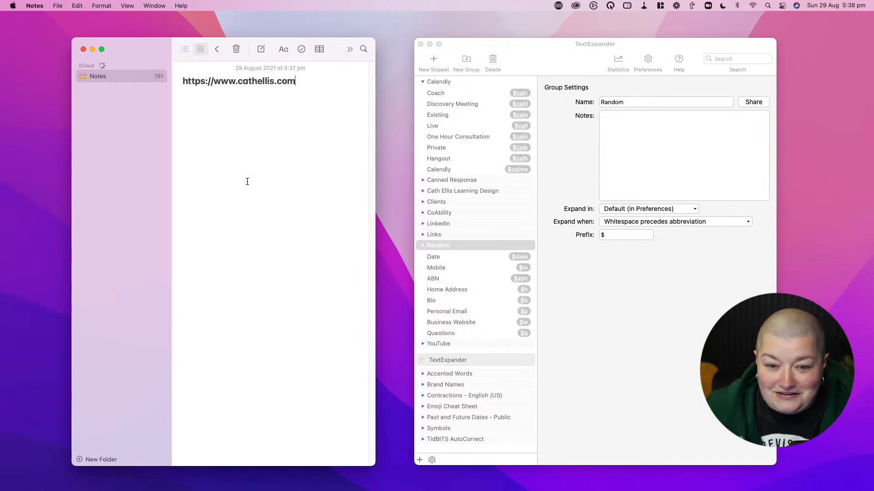
Replace the website link in the note by entering $q to expand the Questions snippet, and clear the note.
{"action": "triple_click", "coordinate": [231, 81]}
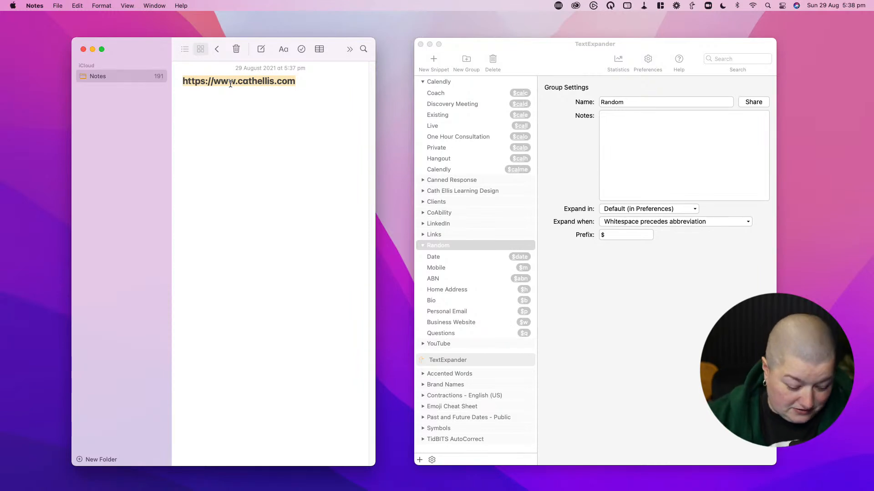
{"action": "type", "text": "$"}
{"action": "type", "text": "q"}
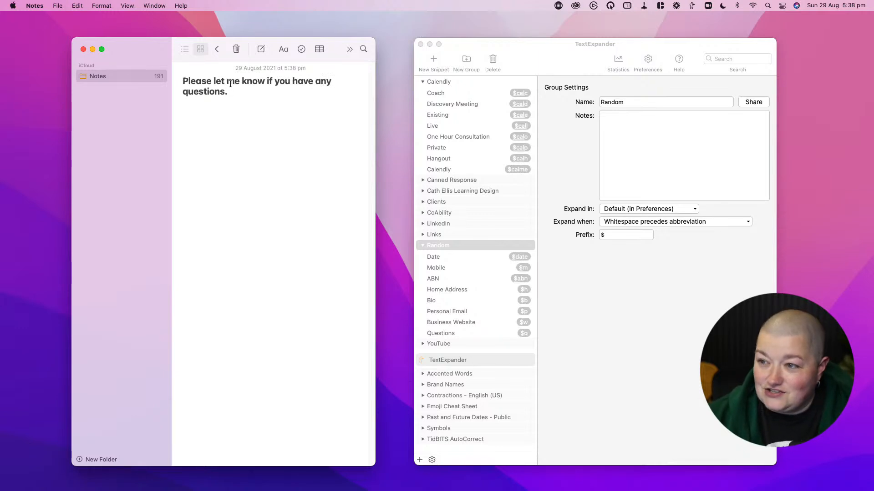
{"action": "triple_click", "coordinate": [231, 87]}
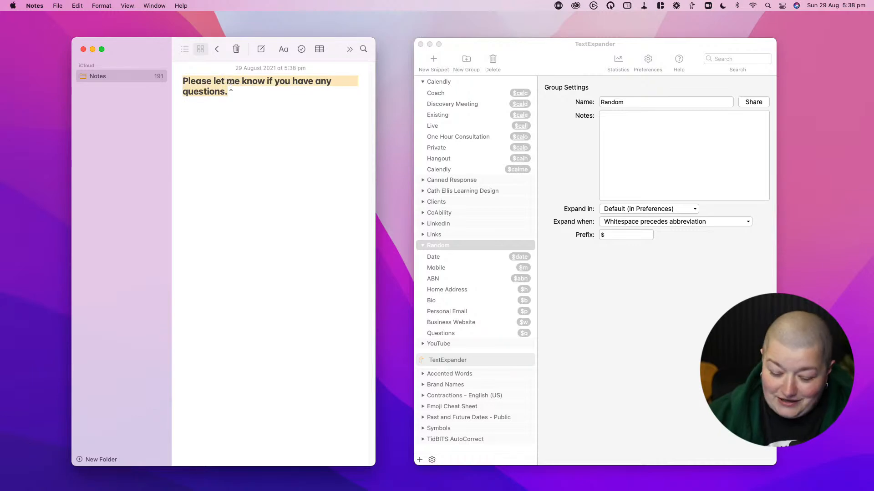
{"action": "key", "text": "BackSpace"}
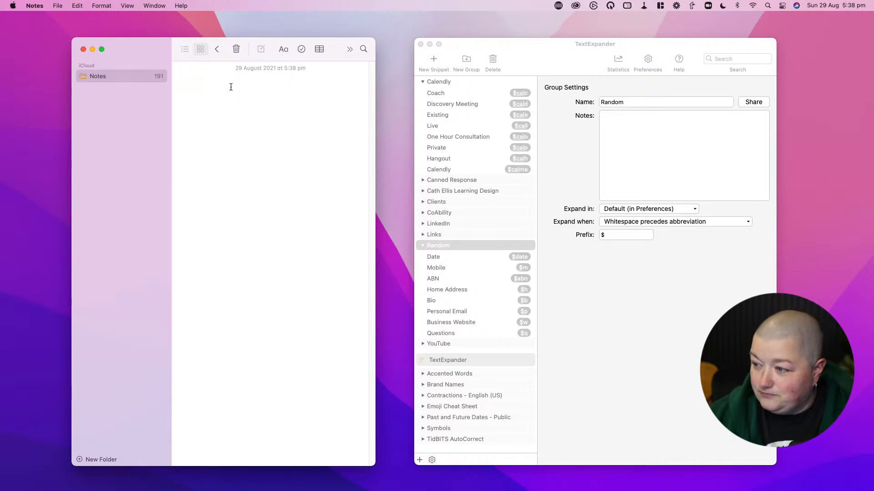
Enter $b in the note to expand the Bio snippet, and delete the resulting paragraph.
{"action": "type", "text": "$"}
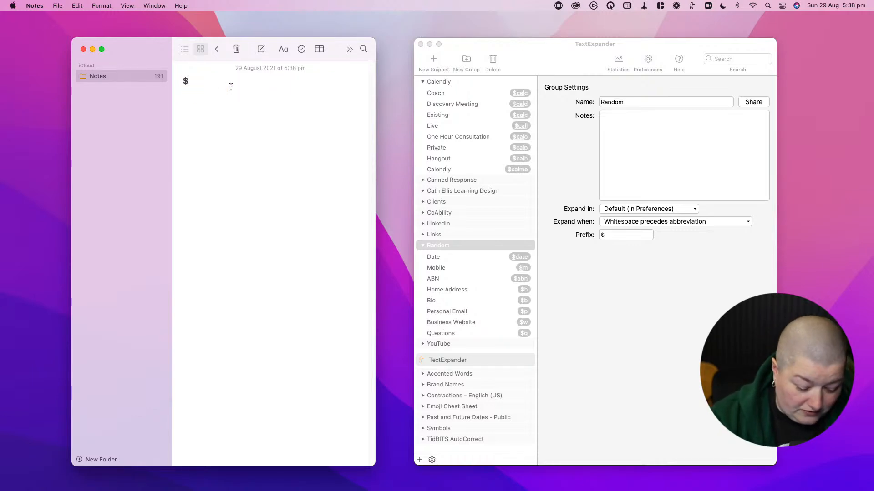
{"action": "type", "text": "b"}
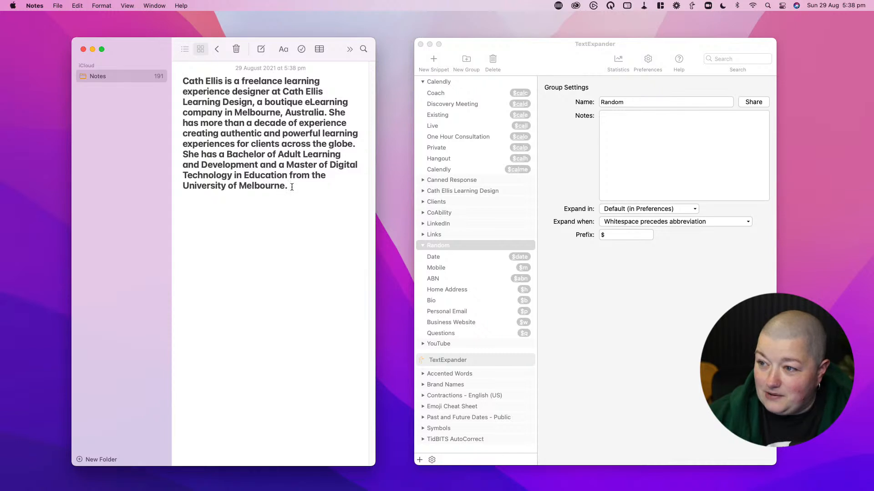
{"action": "left_click_drag", "start_coordinate": [288, 186], "coordinate": [143, 75]}
{"action": "key", "text": "BackSpace"}
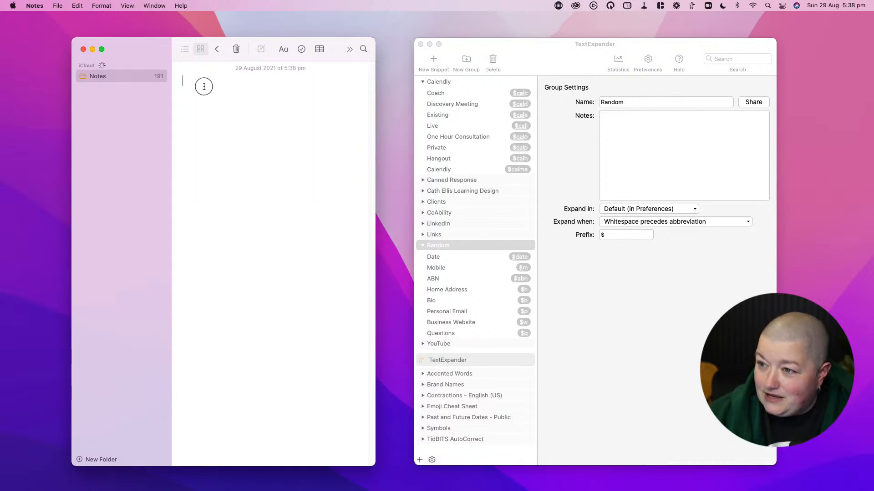
Enter $m in the note to expand the Mobile snippet, and delete the resulting phone number.
{"action": "type", "text": "$m"}
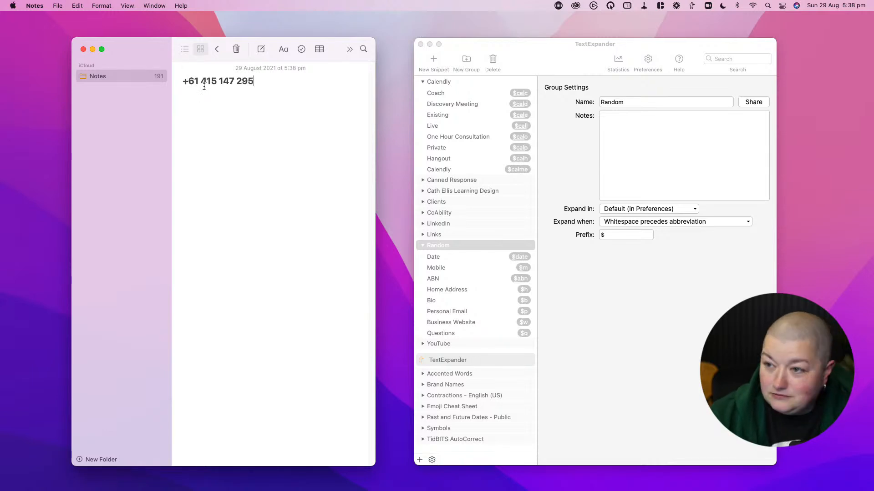
{"action": "triple_click", "coordinate": [223, 84]}
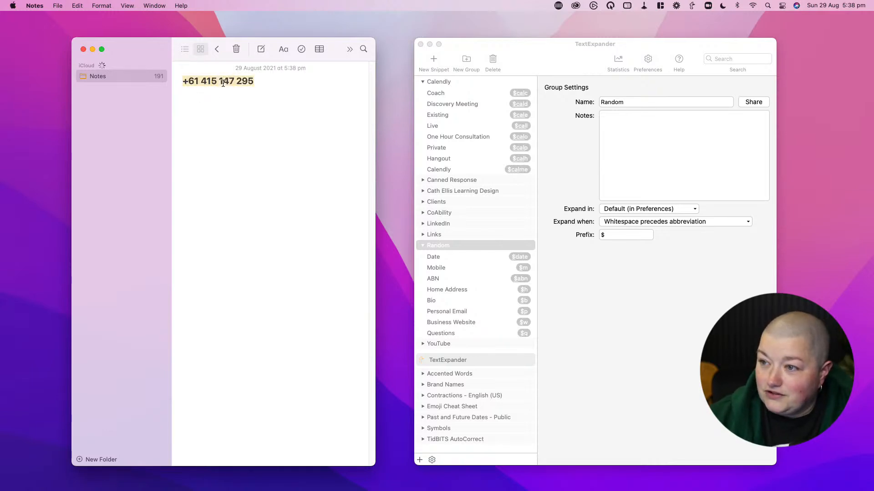
{"action": "key", "text": "BackSpace"}
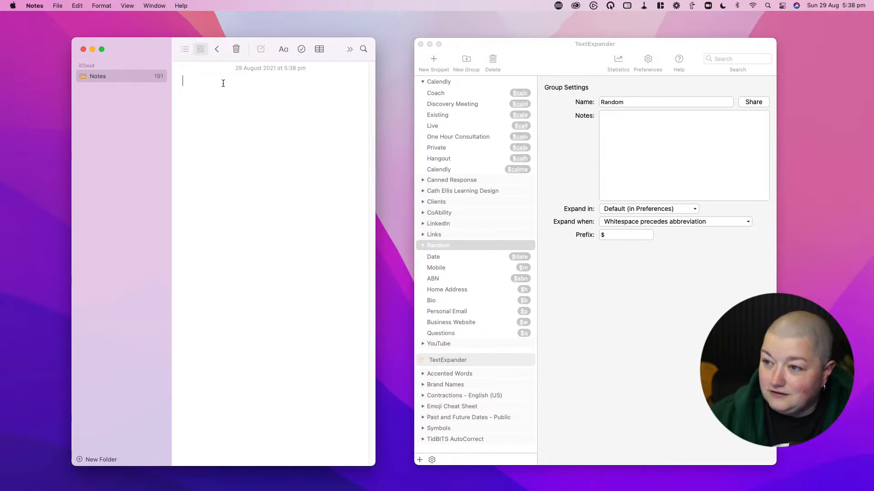
Enter $date in the empty note to expand the Date snippet.
{"action": "left_click", "coordinate": [514, 255]}
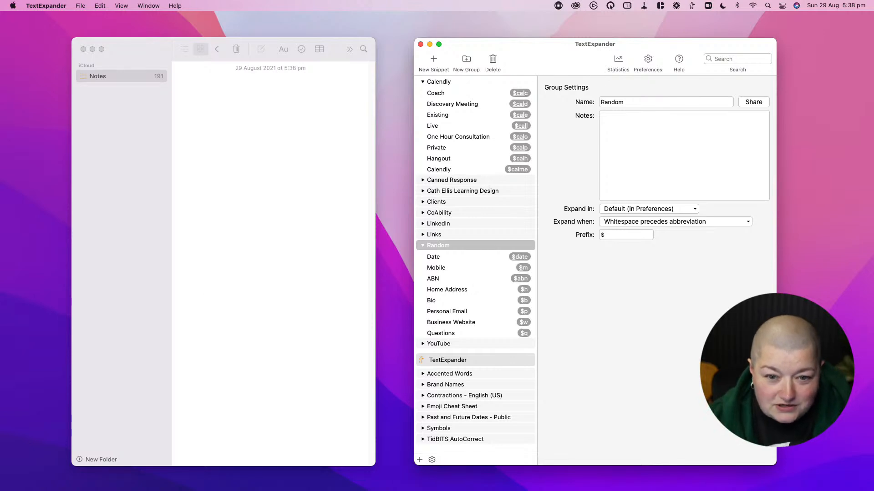
{"action": "left_click", "coordinate": [209, 297]}
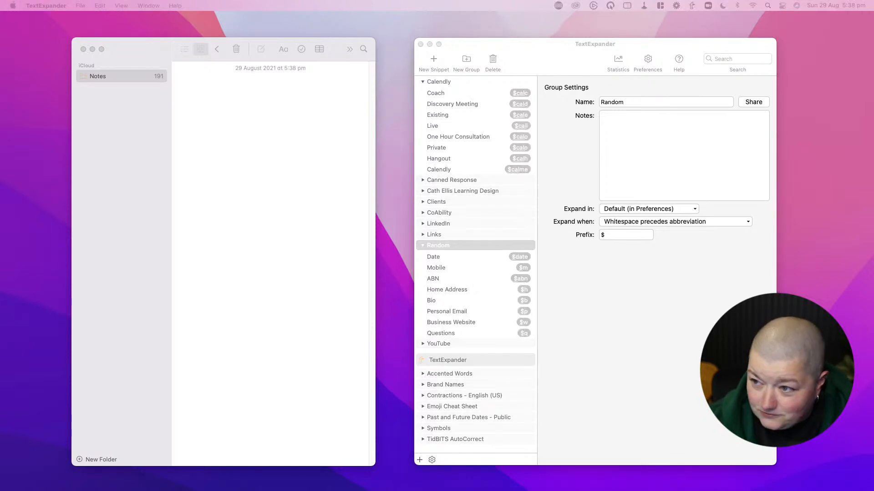
{"action": "left_click", "coordinate": [264, 149]}
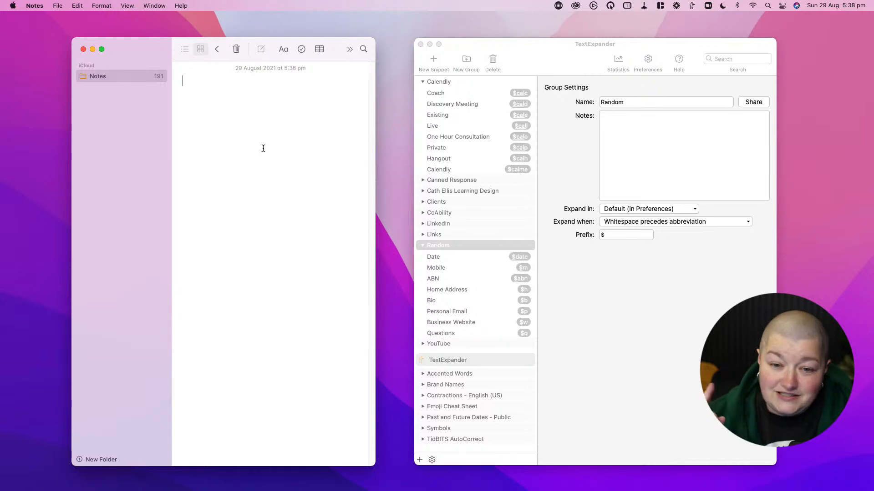
{"action": "left_click", "coordinate": [260, 92]}
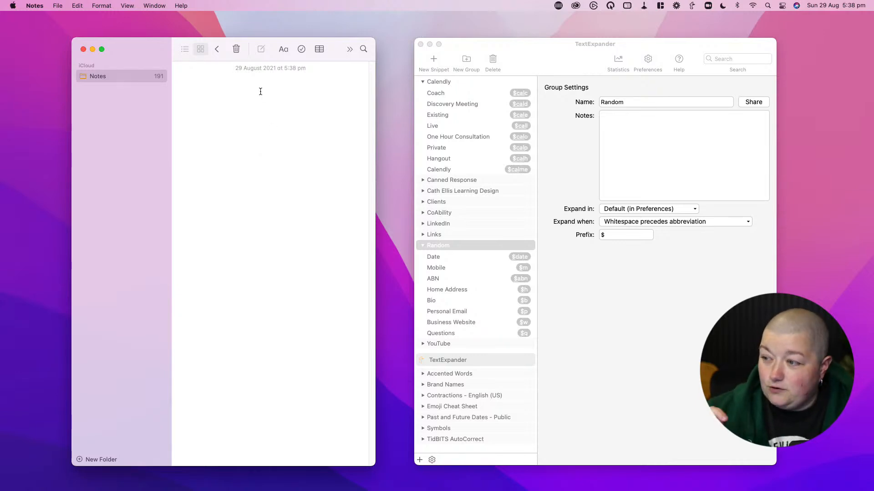
{"action": "type", "text": "$date"}
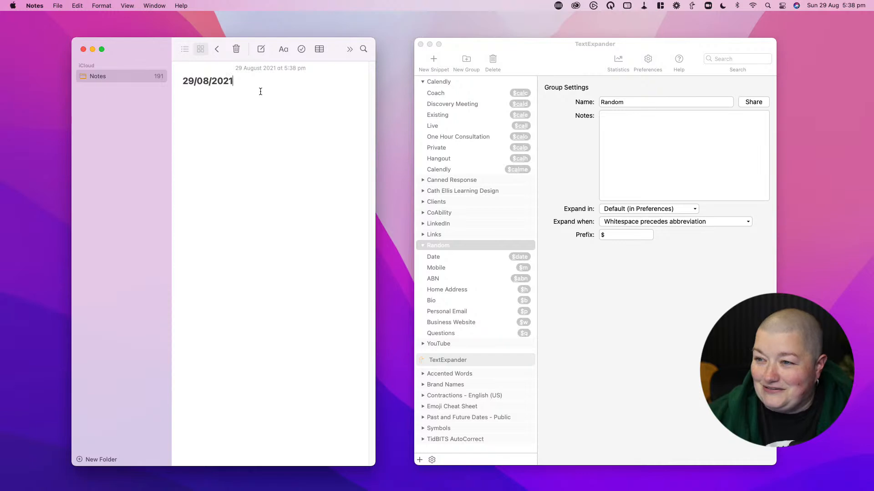
In TextExpander, open the Date snippet in the Random group and examine the day, month and year macros in its content.
{"action": "left_click", "coordinate": [513, 259]}
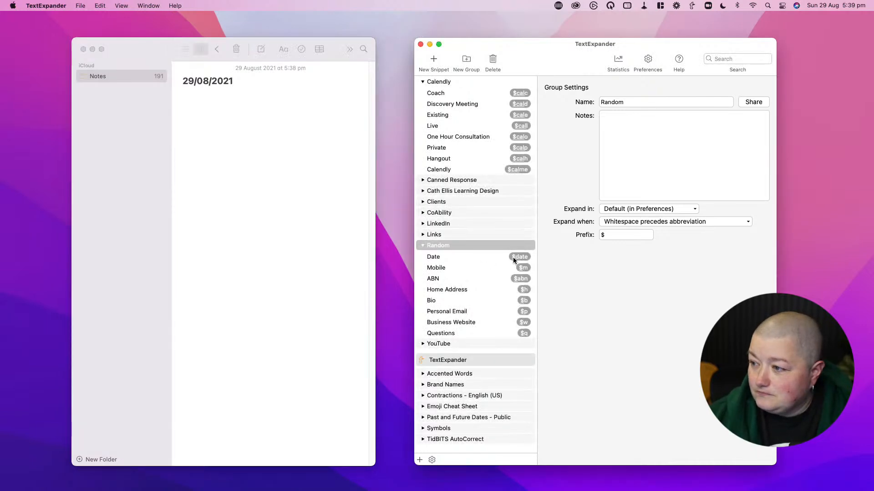
{"action": "left_click", "coordinate": [513, 257]}
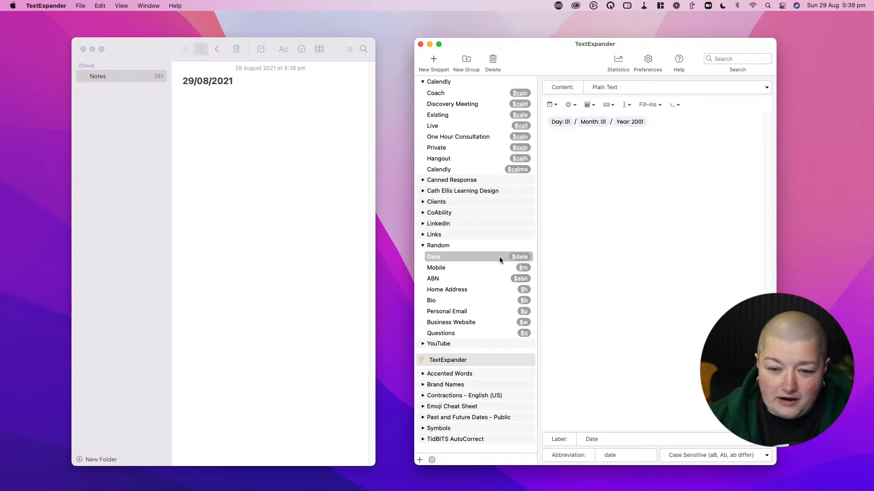
{"action": "left_click", "coordinate": [586, 123]}
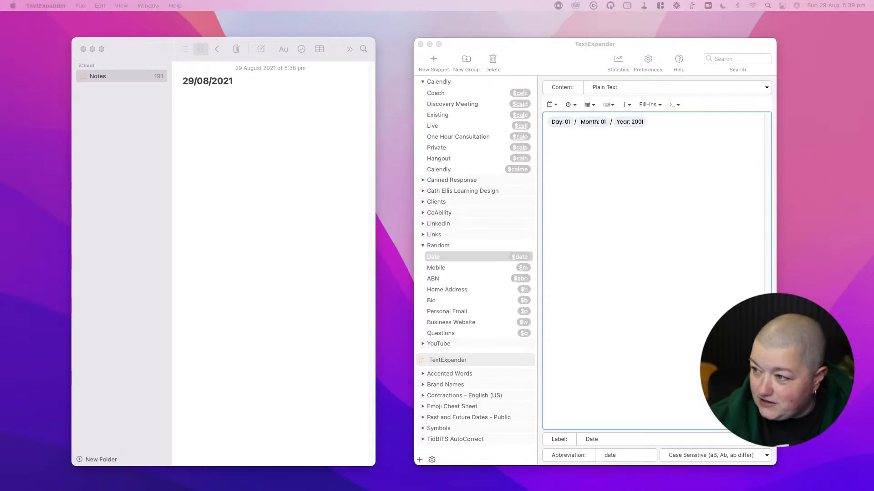
{"action": "left_click", "coordinate": [586, 145]}
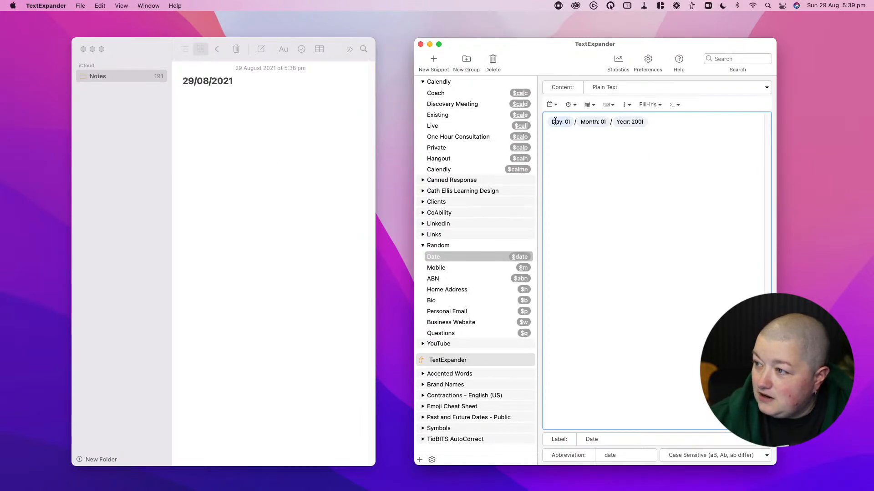
{"action": "left_click", "coordinate": [655, 126]}
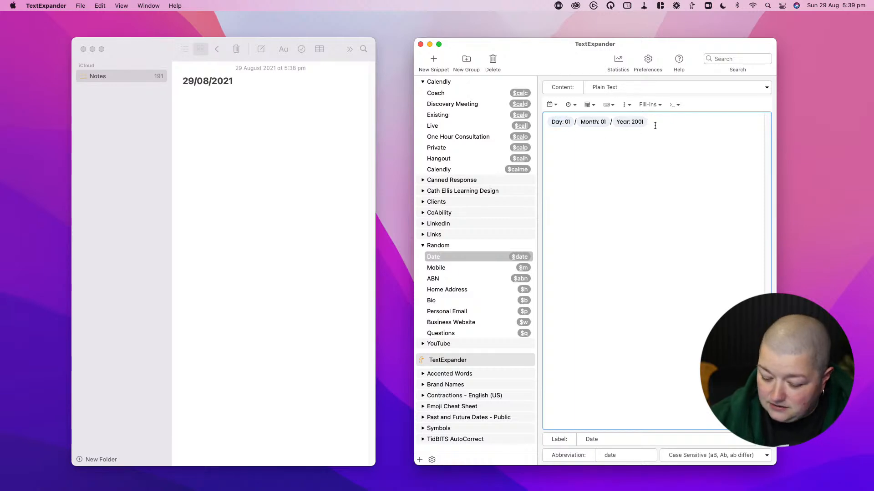
Add a second line to the Date snippet with the macros Month: 01 / Day: 01 / Year: 2001, and delete that date.
{"action": "key", "text": "Return"}
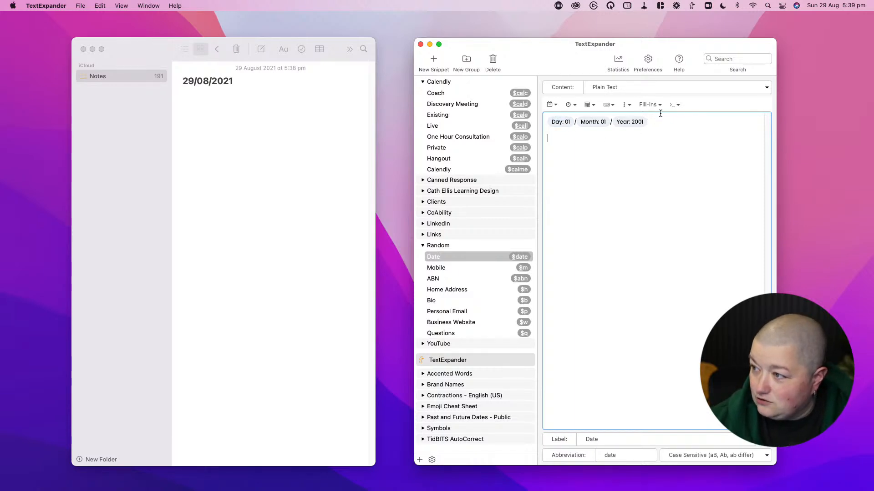
{"action": "left_click", "coordinate": [575, 105]}
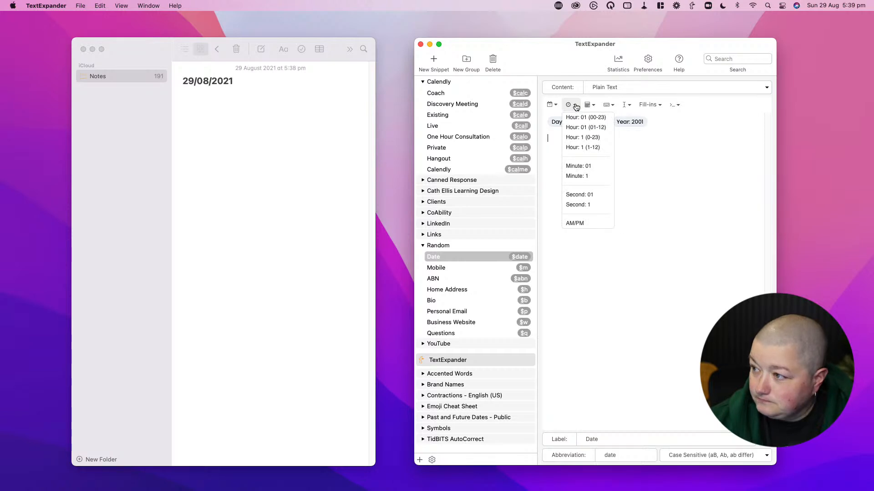
{"action": "left_click", "coordinate": [552, 106]}
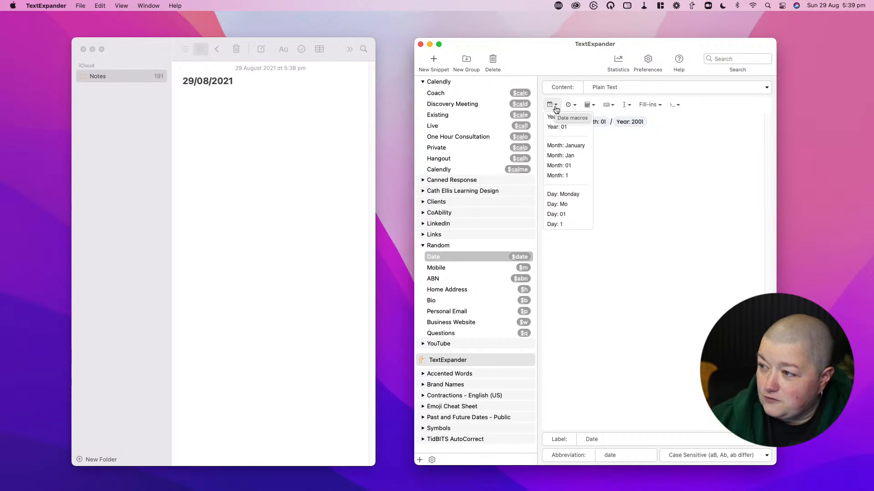
{"action": "left_click", "coordinate": [556, 166]}
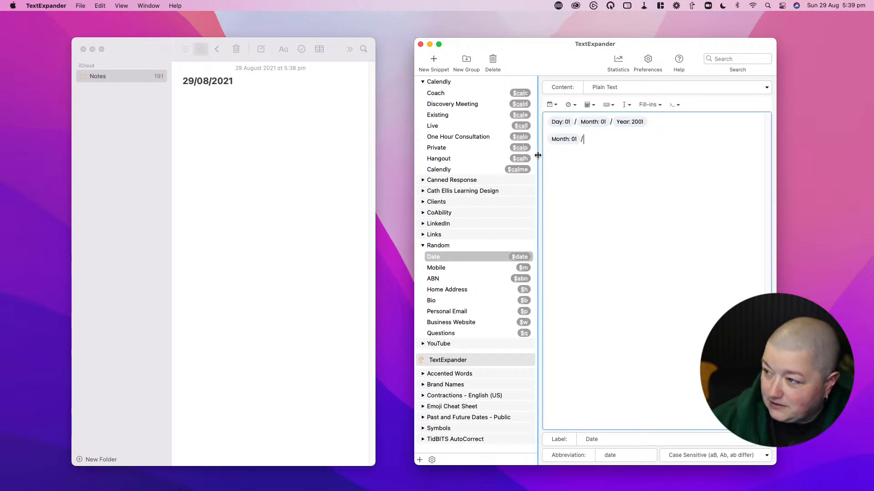
{"action": "left_click", "coordinate": [552, 104]}
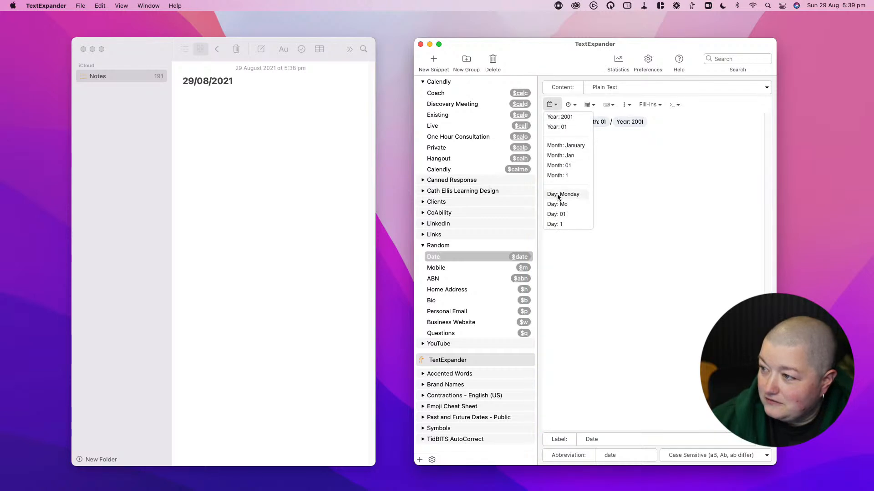
{"action": "left_click", "coordinate": [558, 214]}
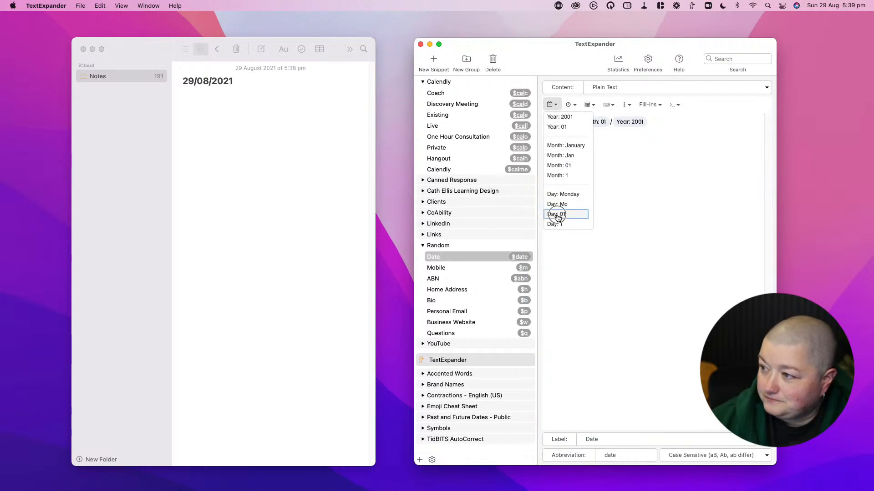
{"action": "type", "text": "/ Day: 01 /"}
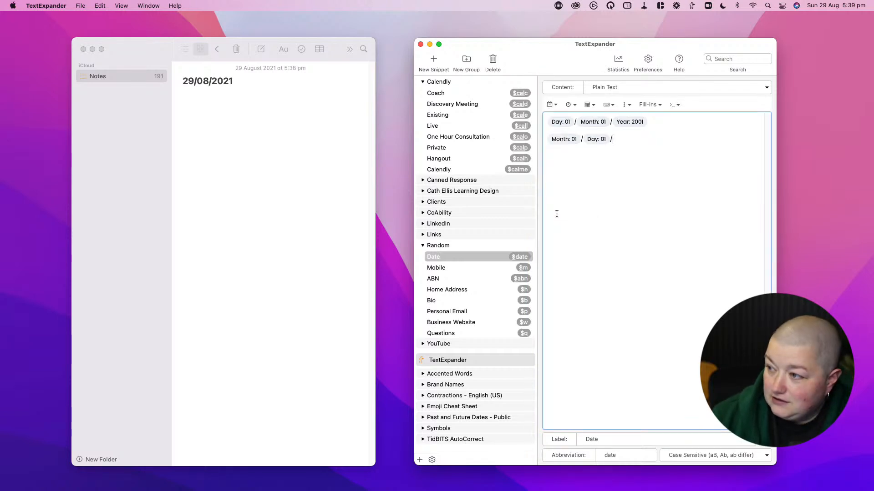
{"action": "left_click", "coordinate": [551, 109]}
{"action": "left_click", "coordinate": [551, 109]}
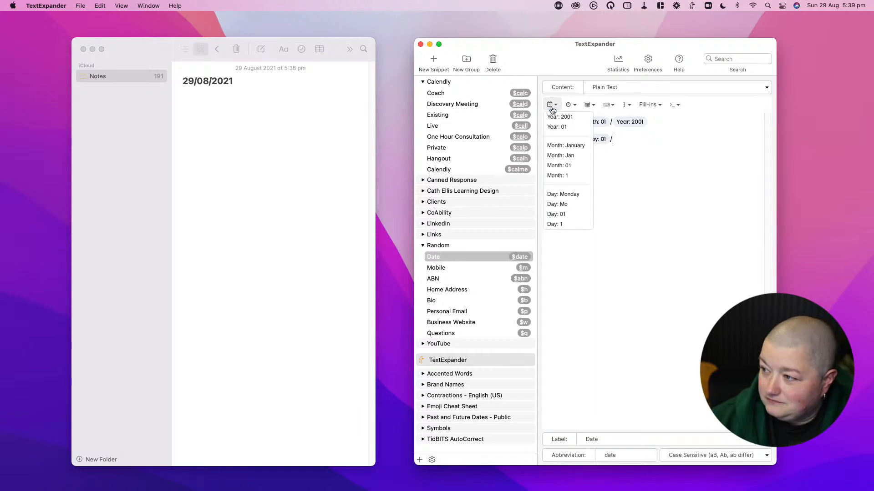
{"action": "left_click", "coordinate": [561, 118]}
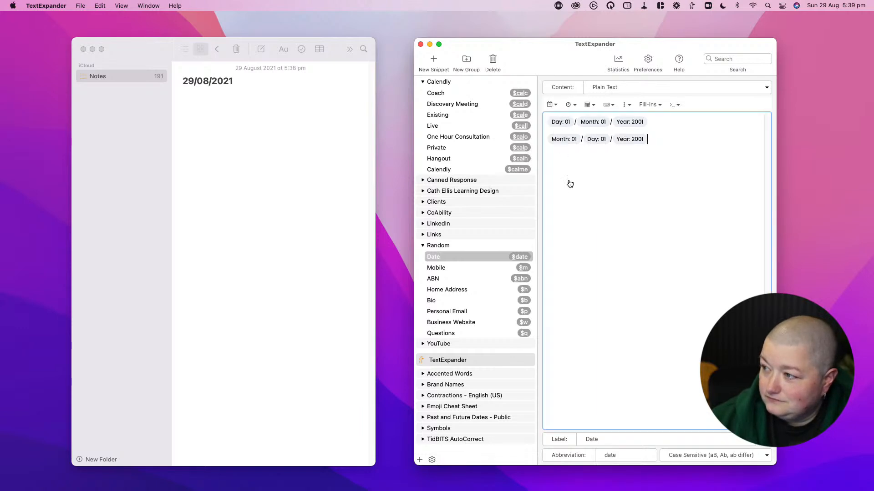
{"action": "left_click_drag", "start_coordinate": [654, 137], "coordinate": [541, 142]}
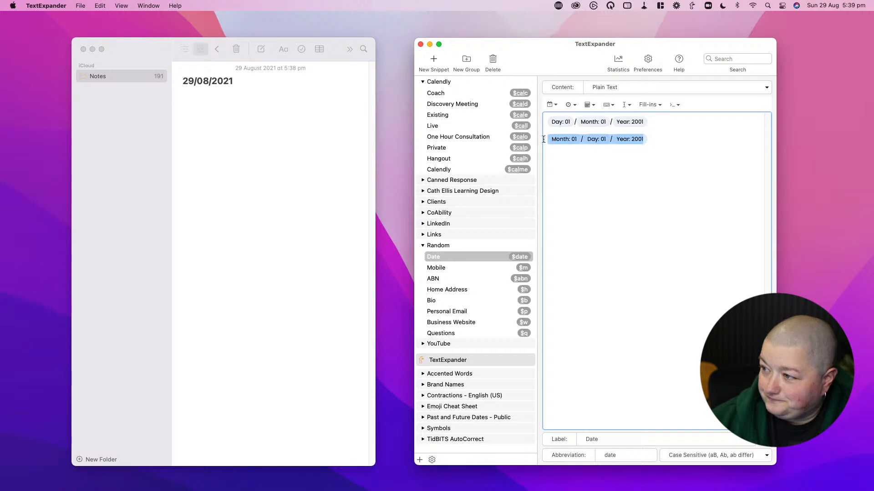
{"action": "key", "text": "BackSpace"}
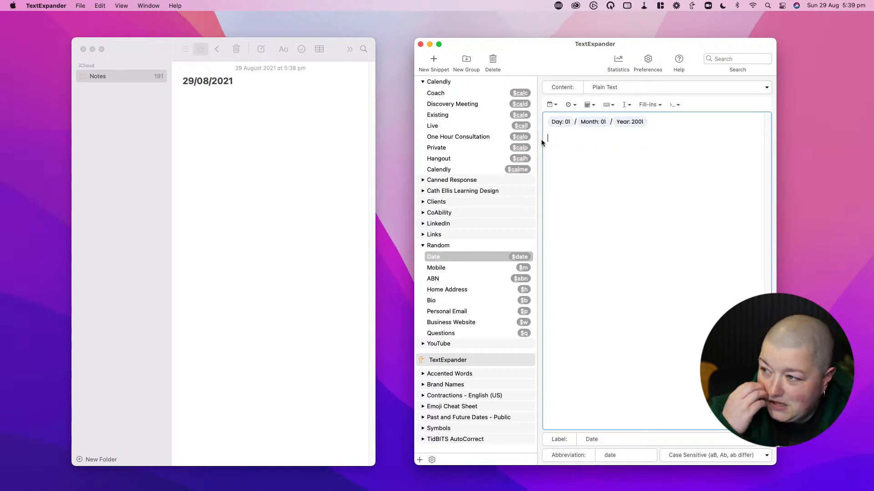
Examine the date macro options and the content types available for the Date snippet, leaving it as Plain Text.
{"action": "left_click", "coordinate": [549, 105]}
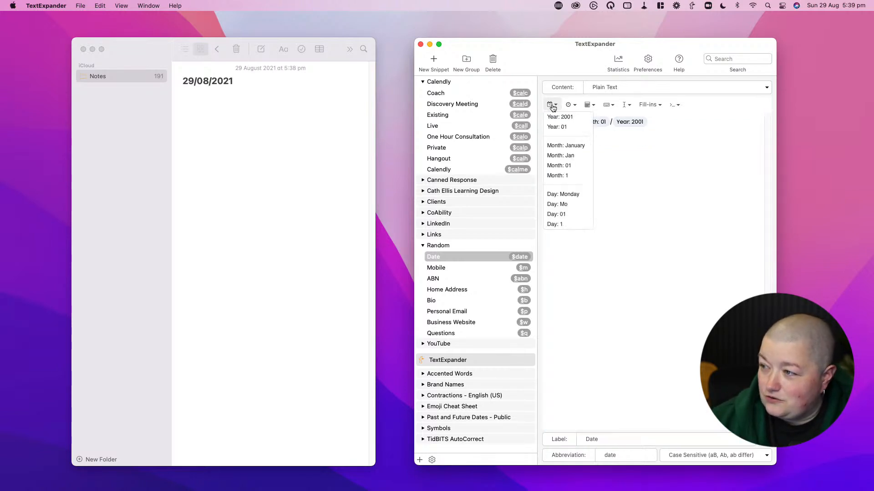
{"action": "left_click", "coordinate": [616, 155]}
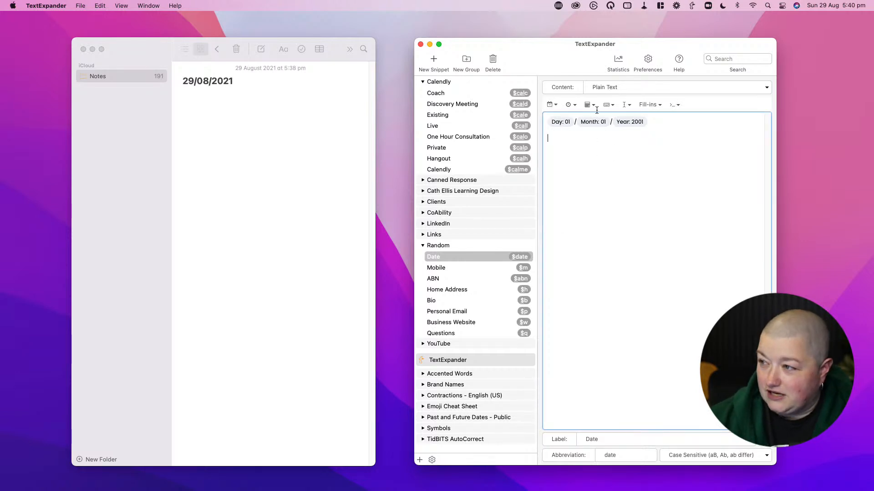
{"action": "left_click", "coordinate": [609, 87]}
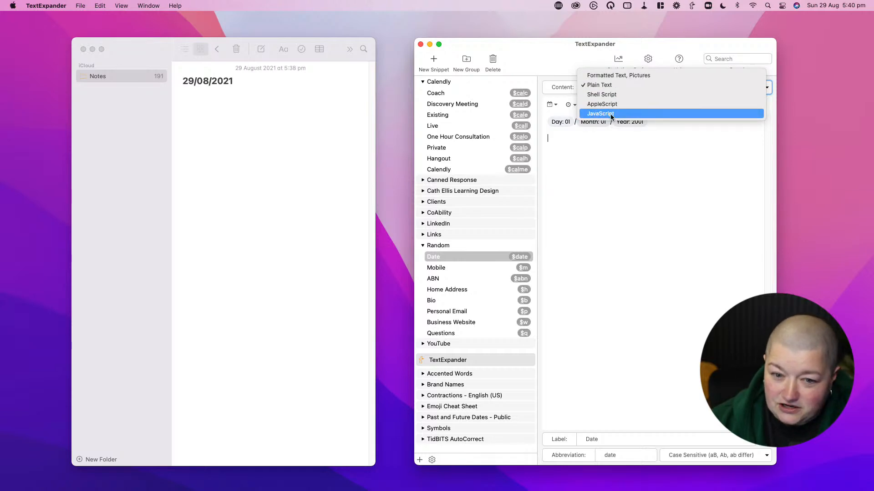
{"action": "key", "text": "Escape"}
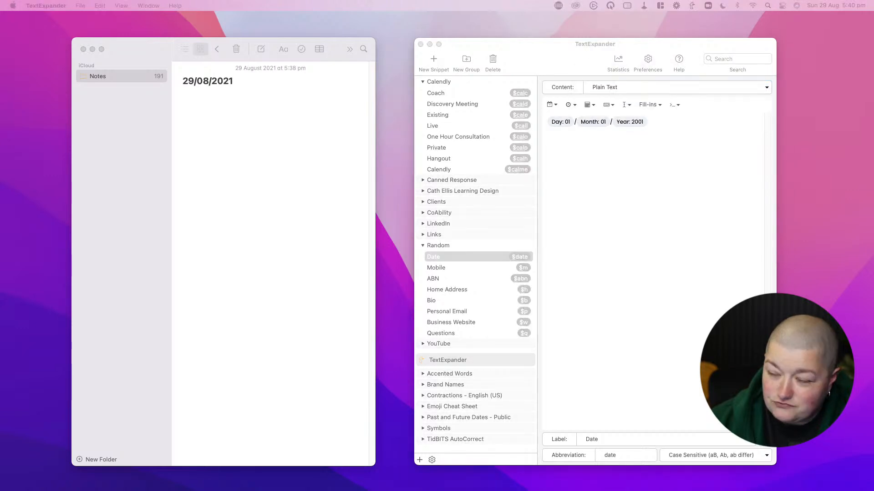
Examine the date, time, date math, keyboard, cursor, fill-in and special character macros, and remove the snippet's empty second line.
{"action": "left_click", "coordinate": [588, 138]}
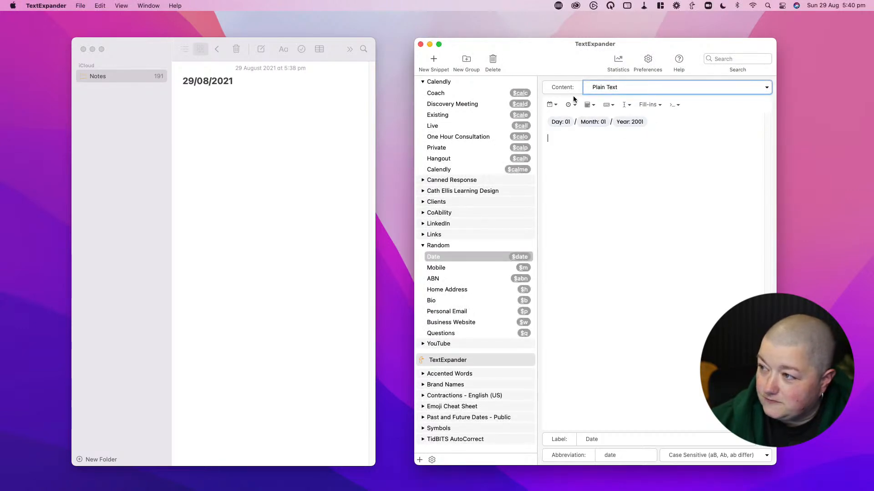
{"action": "left_click", "coordinate": [555, 105]}
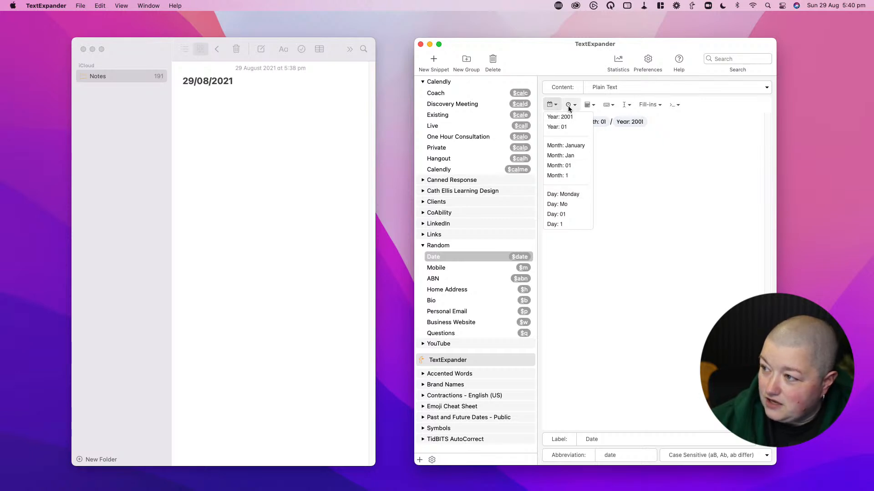
{"action": "left_click", "coordinate": [570, 106]}
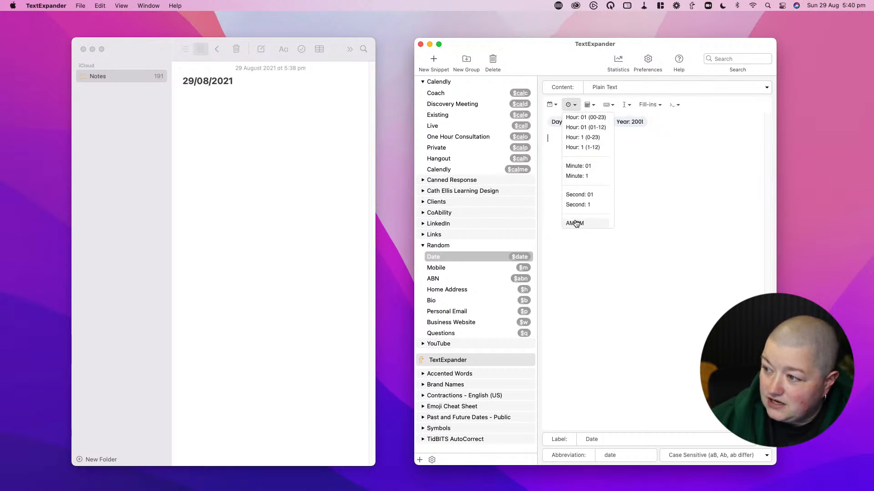
{"action": "left_click", "coordinate": [590, 105]}
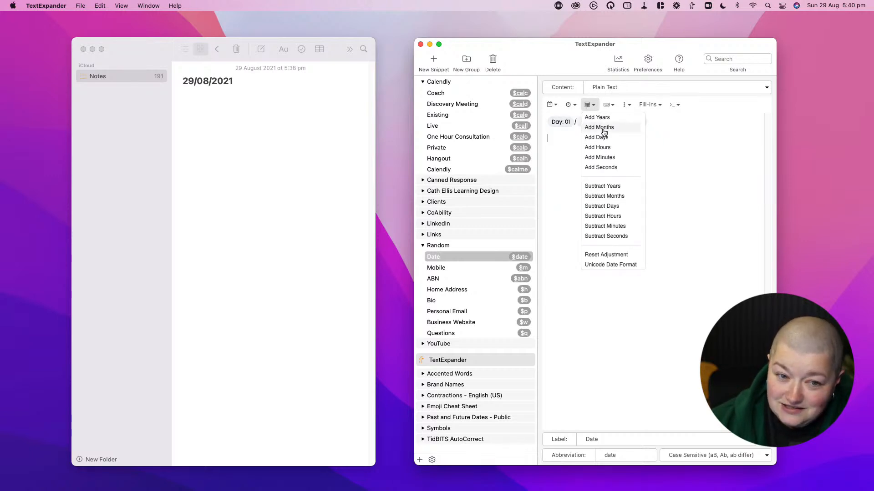
{"action": "left_click", "coordinate": [609, 105]}
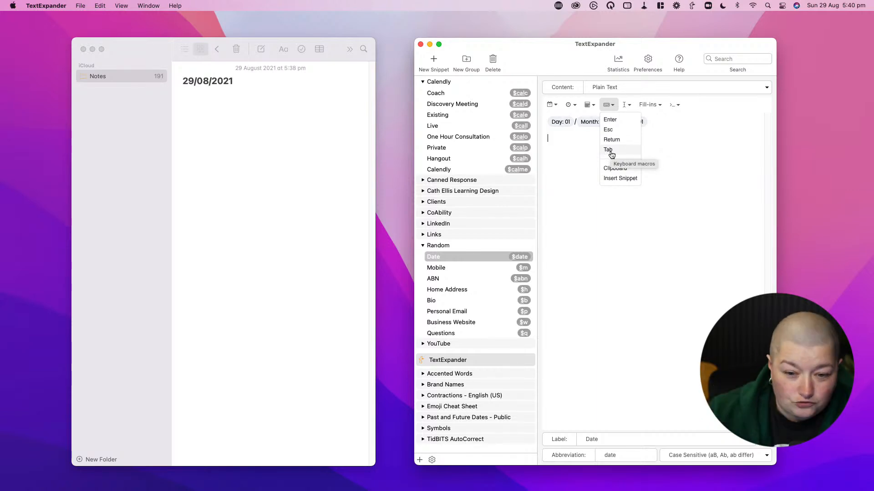
{"action": "left_click", "coordinate": [627, 105]}
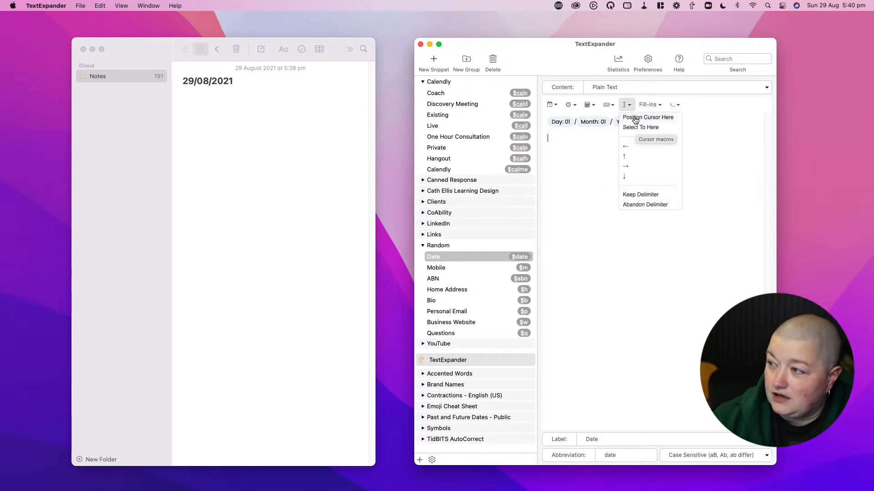
{"action": "left_click", "coordinate": [651, 105]}
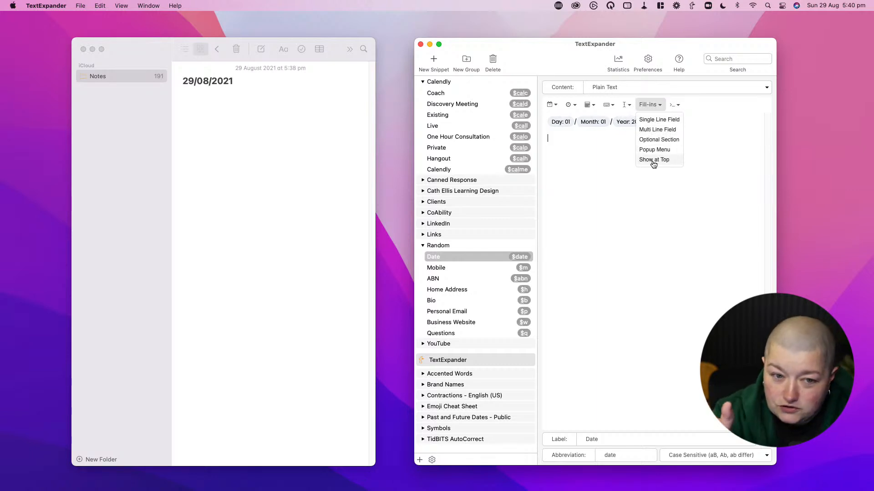
{"action": "left_click", "coordinate": [676, 106]}
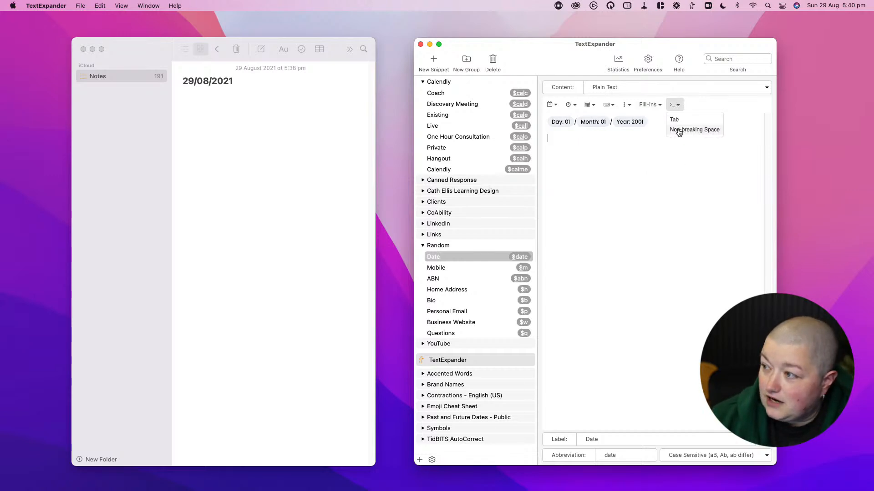
{"action": "left_click", "coordinate": [657, 177]}
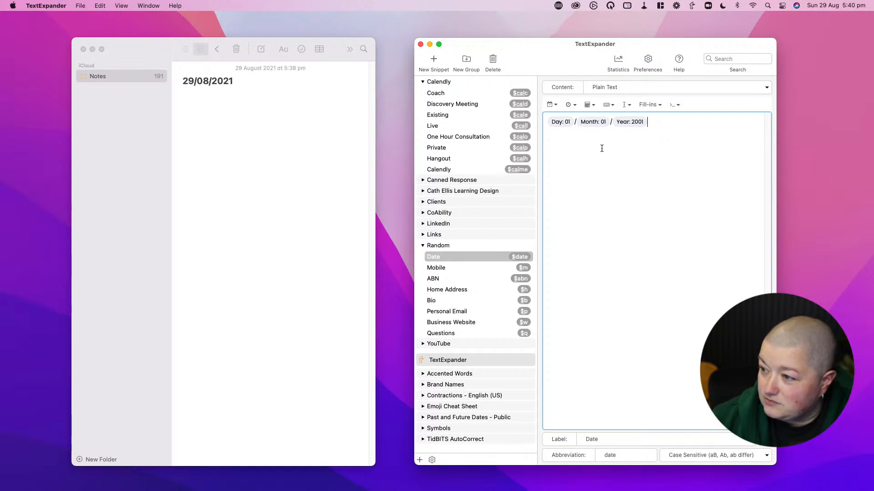
Collapse the Random group and expand the Canned Response group to list its snippets.
{"action": "left_click", "coordinate": [438, 247]}
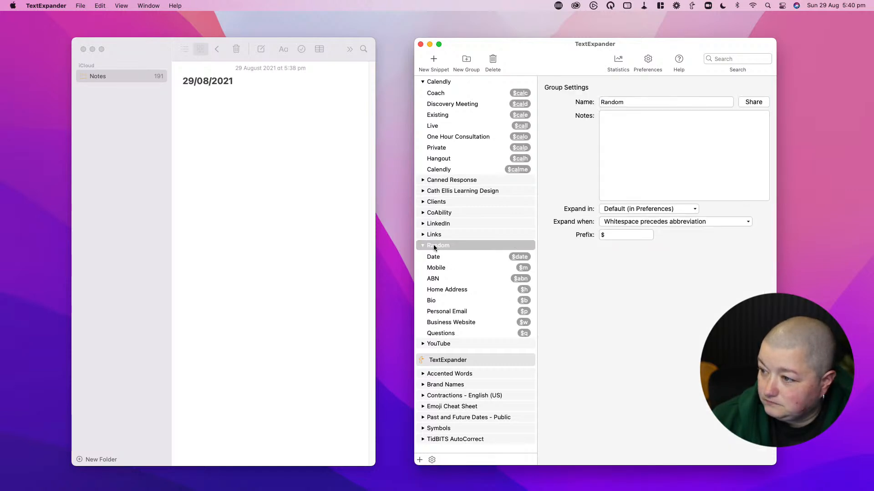
{"action": "left_click", "coordinate": [423, 246]}
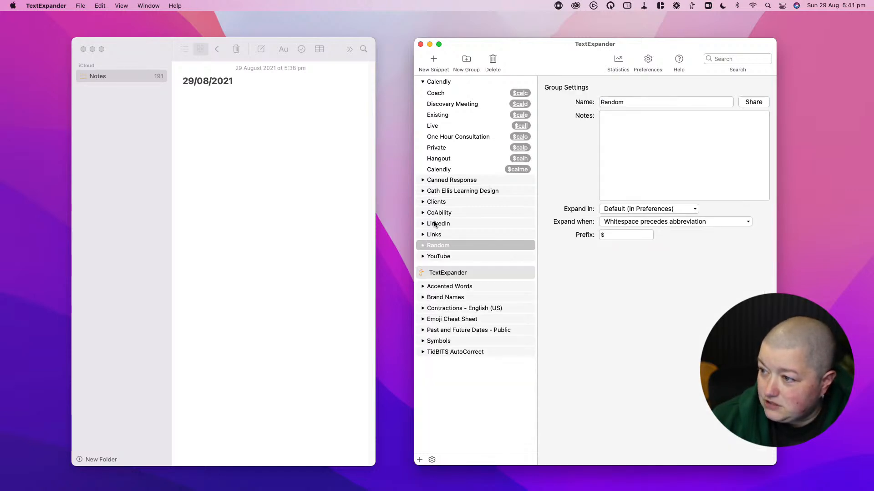
{"action": "left_click", "coordinate": [423, 181]}
{"action": "left_click", "coordinate": [422, 181]}
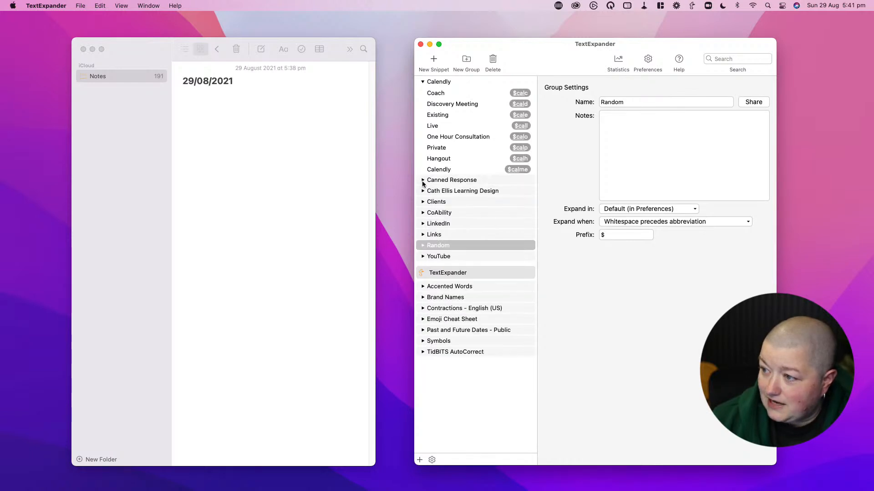
{"action": "left_click", "coordinate": [422, 180]}
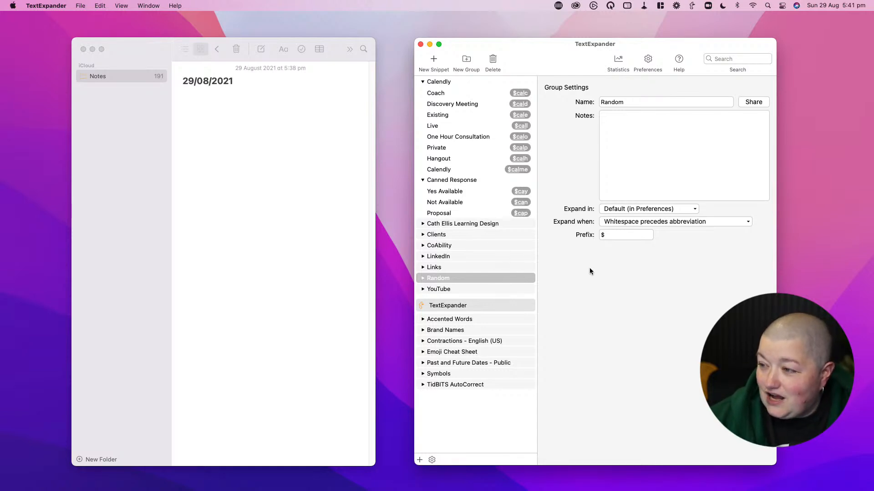
Examine the Canned Response group's prefix and the content of its Yes Available, Not Available and Proposal snippets.
{"action": "left_click", "coordinate": [439, 193]}
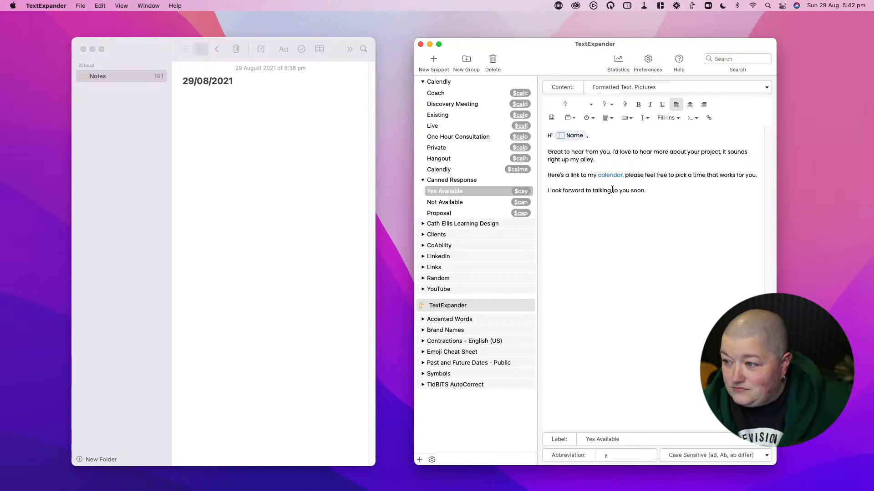
{"action": "left_click", "coordinate": [451, 181]}
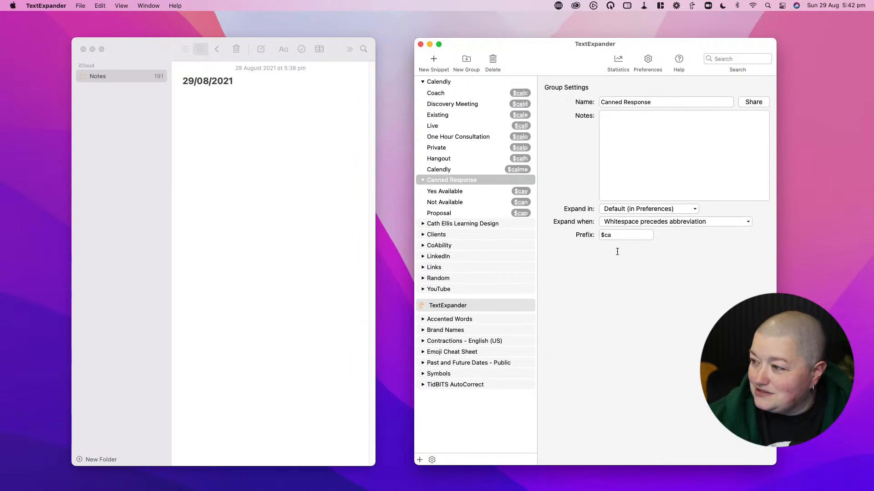
{"action": "left_click", "coordinate": [446, 193]}
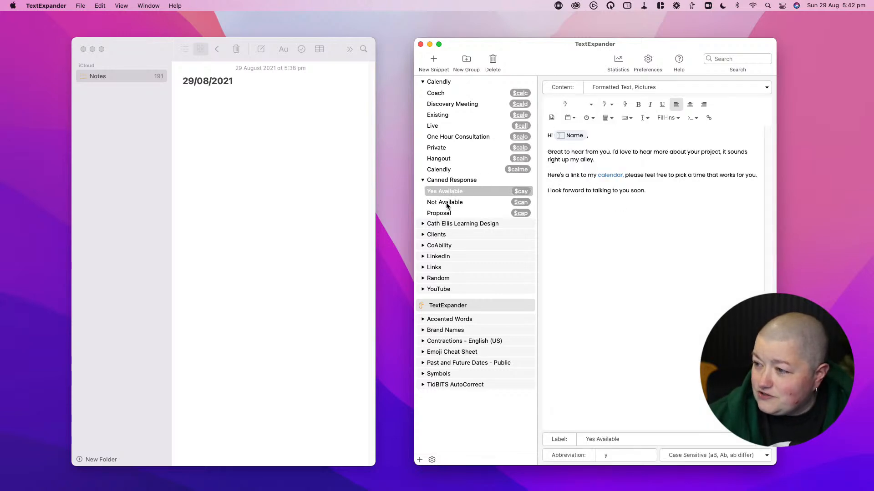
{"action": "left_click", "coordinate": [450, 203]}
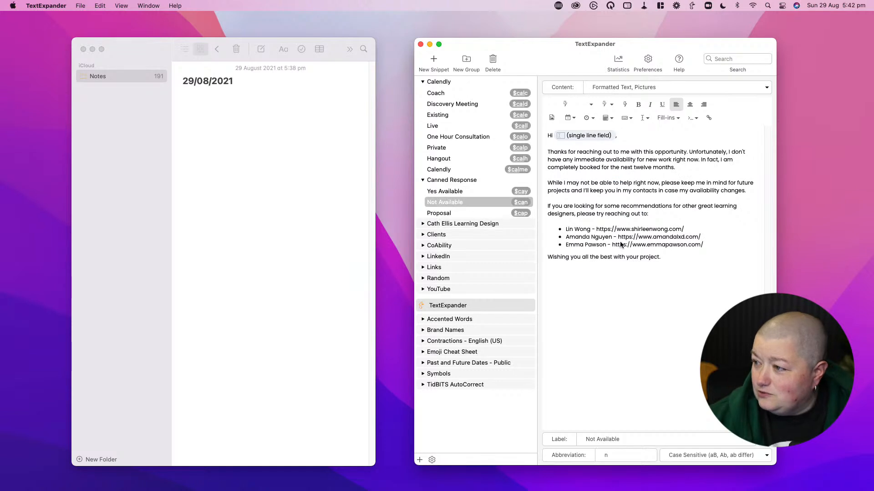
{"action": "left_click", "coordinate": [449, 214]}
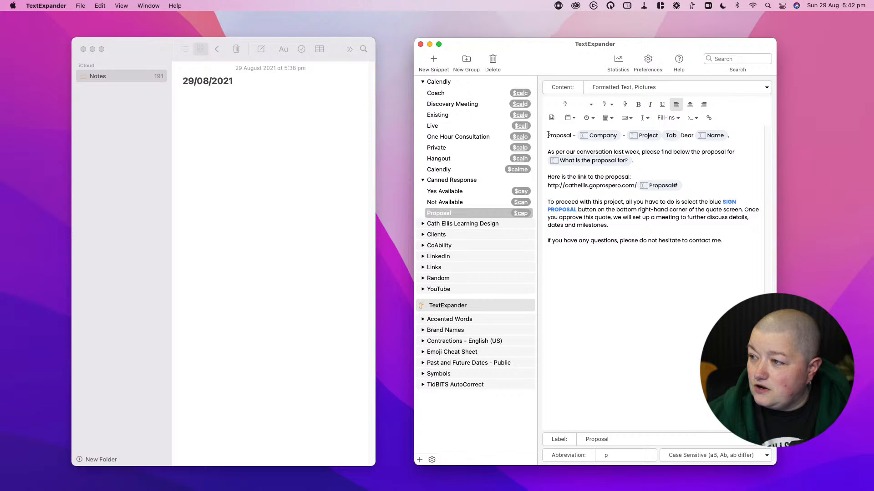
Replace the date in the note with the Proposal snippet by expanding $cap, and move its fill-in window over the note.
{"action": "left_click", "coordinate": [228, 89]}
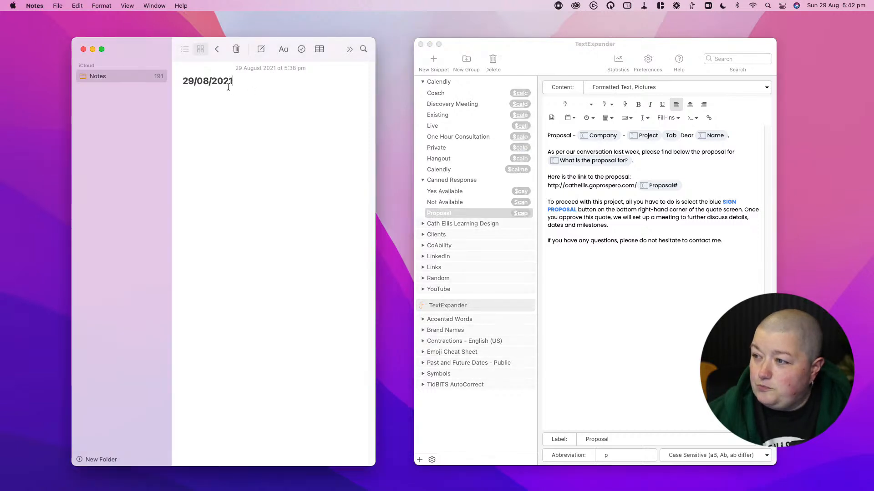
{"action": "triple_click", "coordinate": [222, 81]}
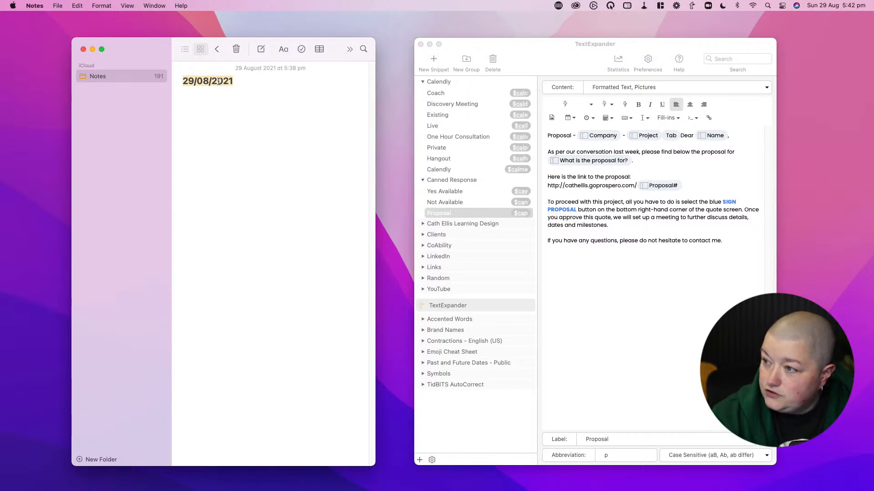
{"action": "type", "text": "$"}
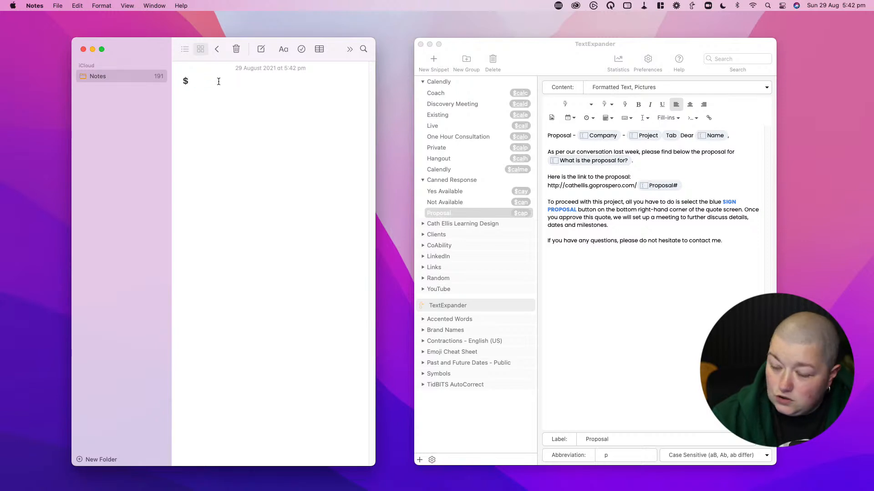
{"action": "type", "text": "cap"}
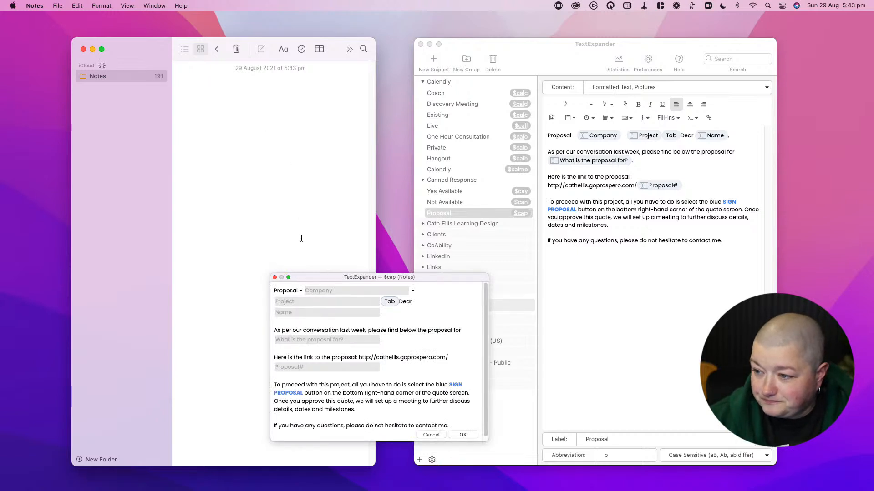
{"action": "left_click_drag", "start_coordinate": [313, 280], "coordinate": [264, 204]}
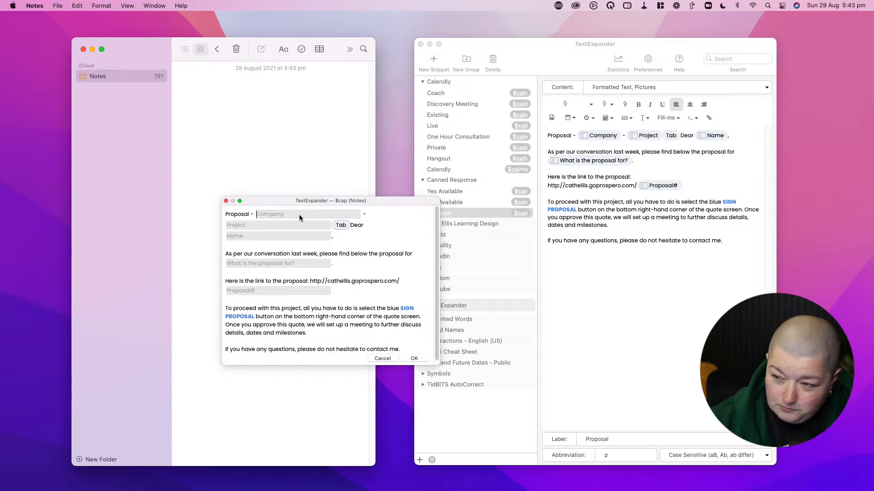
Fill in the proposal's company as Coca Cola and its project as Induction.
{"action": "type", "text": "Coca Cola"}
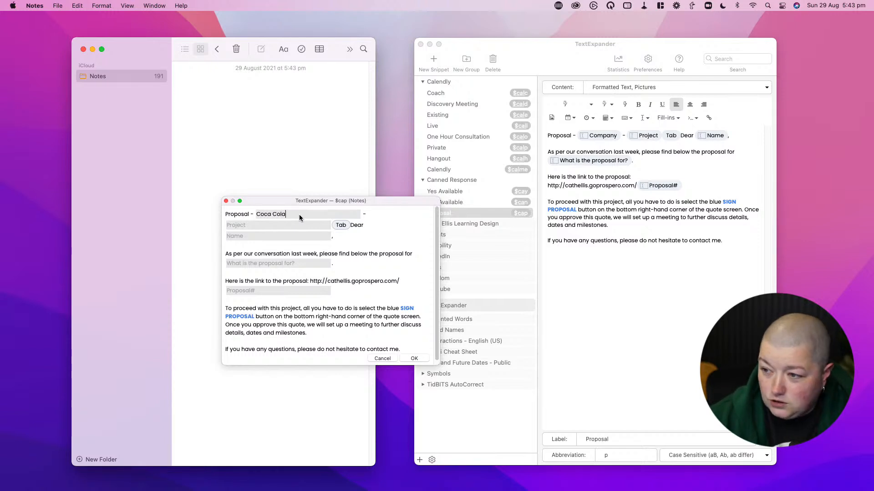
{"action": "type", "text": "Induction"}
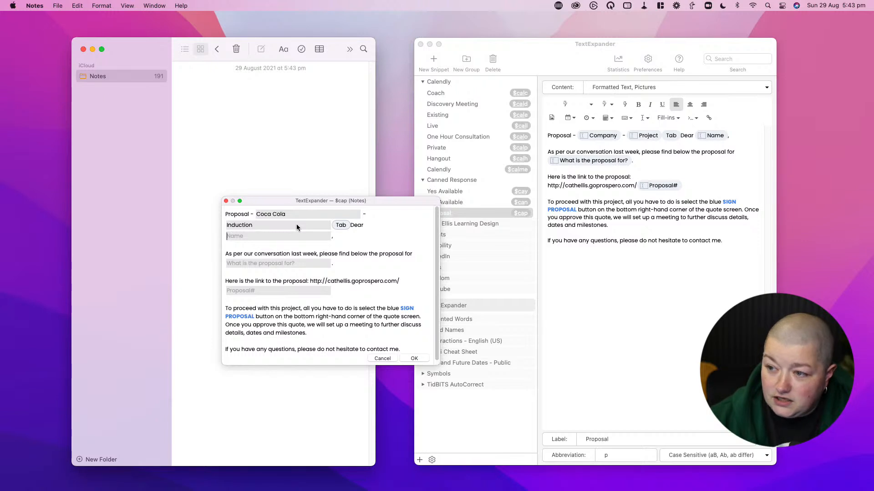
{"action": "key", "text": "shift+Tab"}
{"action": "key", "text": "BackSpace"}
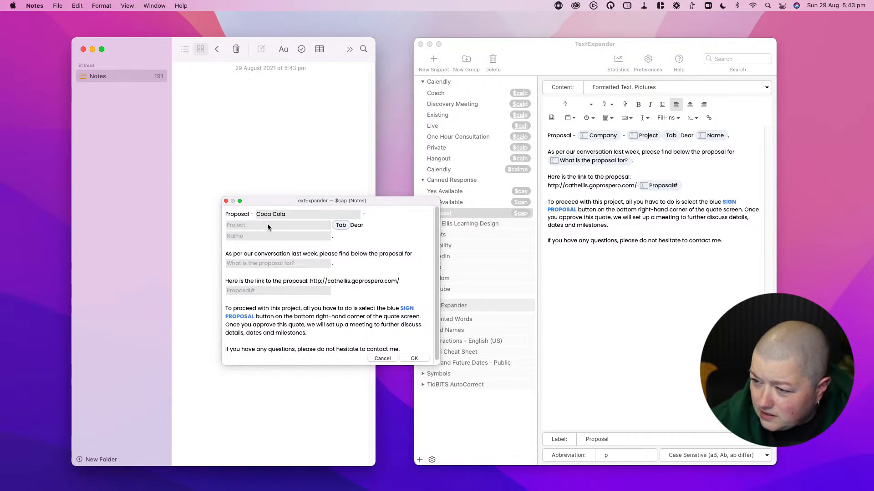
{"action": "type", "text": "Induction"}
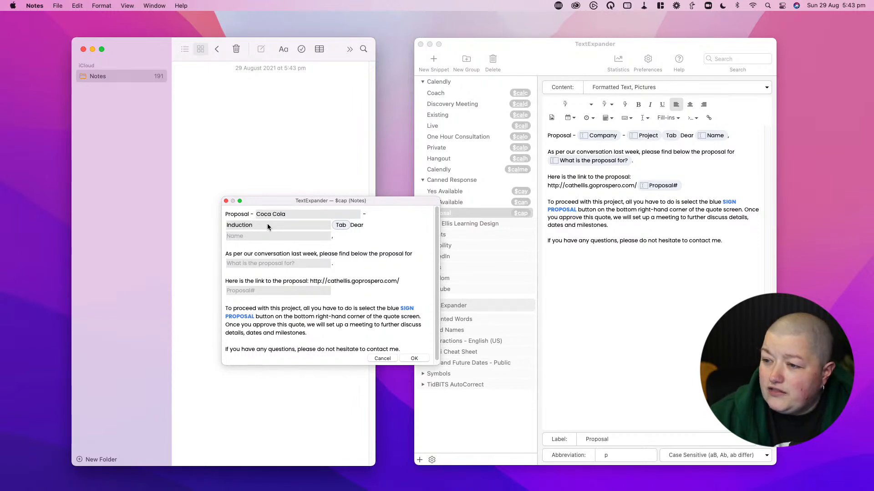
Fill in the recipient's name, Induction as the proposal's subject and the proposal number, and insert the completed text into the note.
{"action": "key", "text": "Tab"}
{"action": "type", "text": "Sally"}
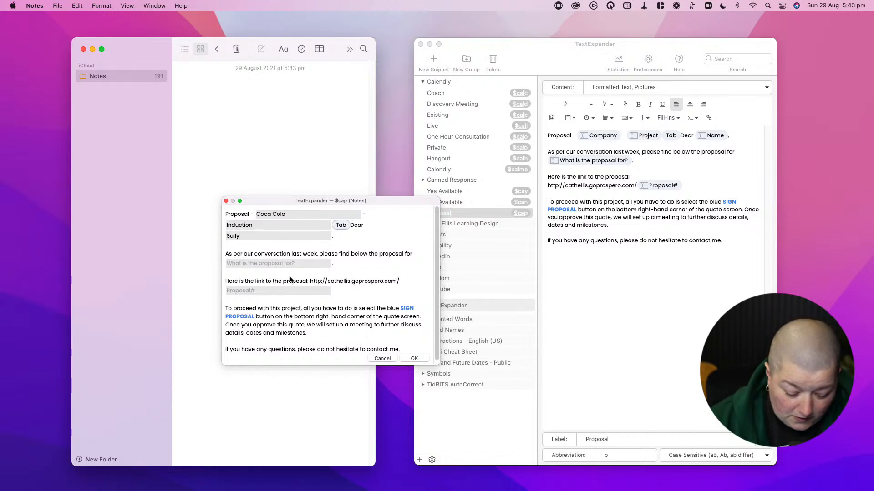
{"action": "type", "text": "Induc"}
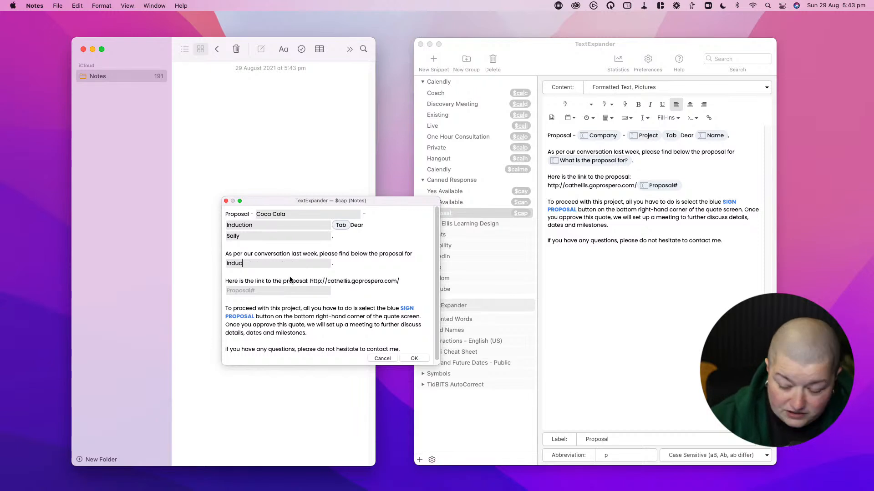
{"action": "type", "text": "tion"}
{"action": "key", "text": "Tab"}
{"action": "type", "text": "12345"}
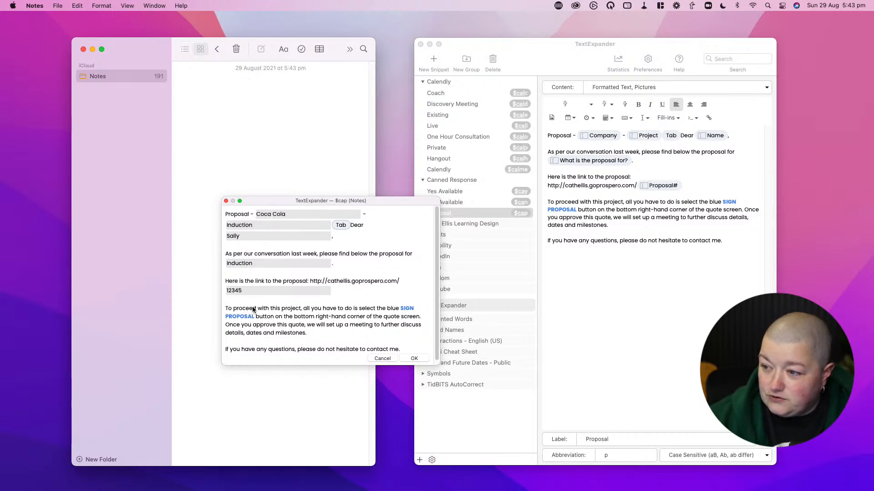
{"action": "left_click", "coordinate": [409, 359]}
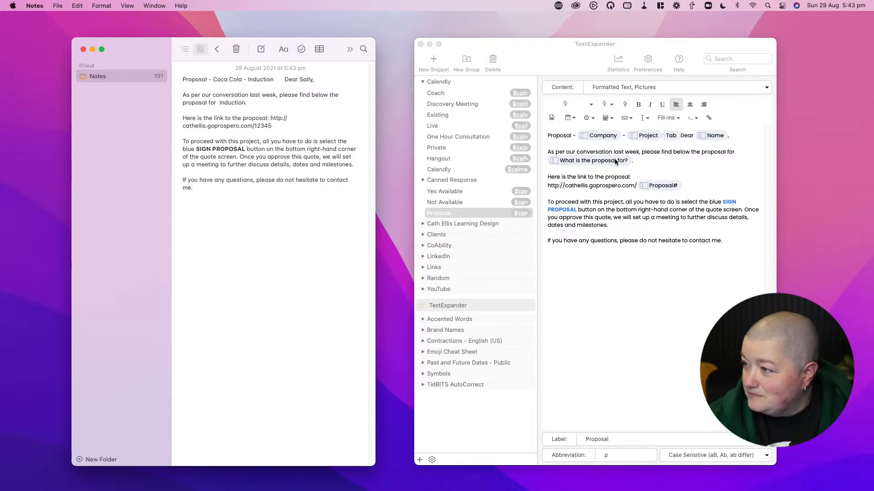
Compare the Proposal snippet with the expanded note text, and examine its content type options, leaving Formatted Text, Pictures.
{"action": "left_click", "coordinate": [657, 156]}
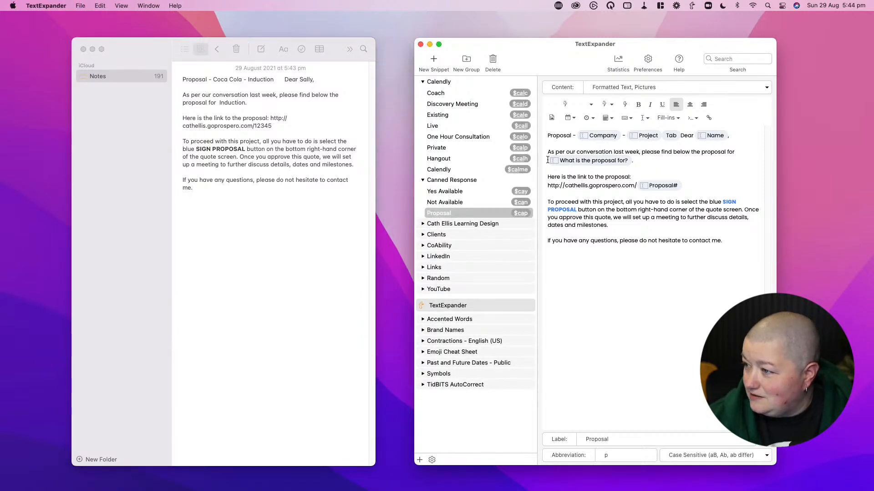
{"action": "left_click", "coordinate": [754, 153]}
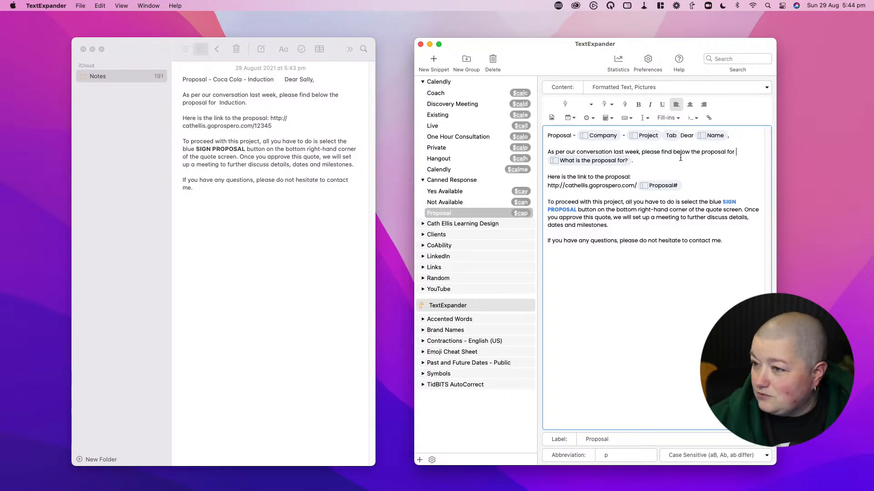
{"action": "left_click", "coordinate": [280, 184]}
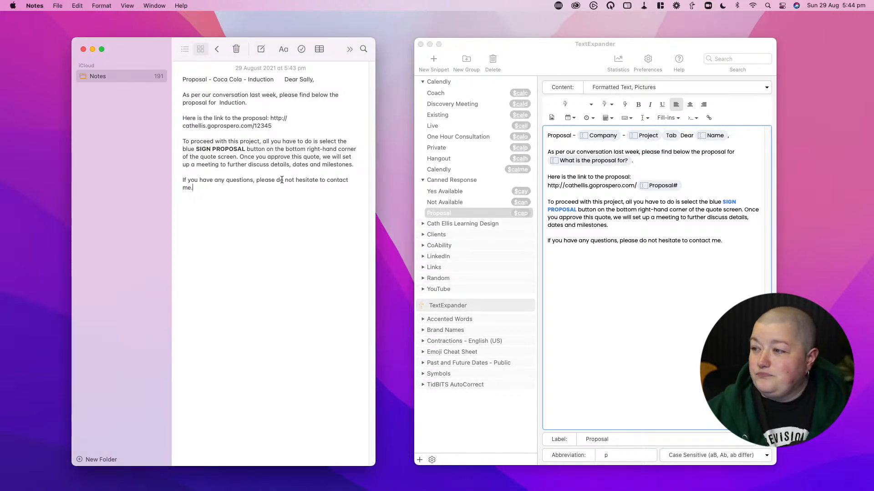
{"action": "left_click", "coordinate": [639, 84]}
{"action": "left_click", "coordinate": [640, 85]}
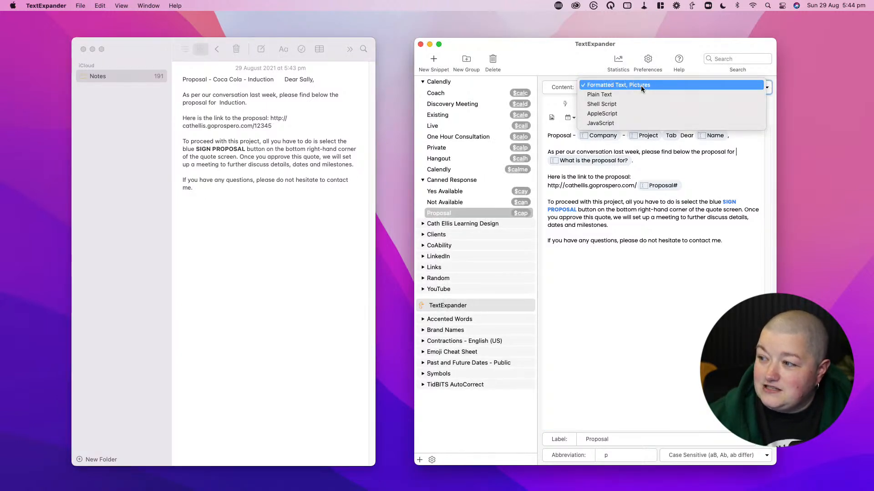
{"action": "left_click", "coordinate": [613, 194]}
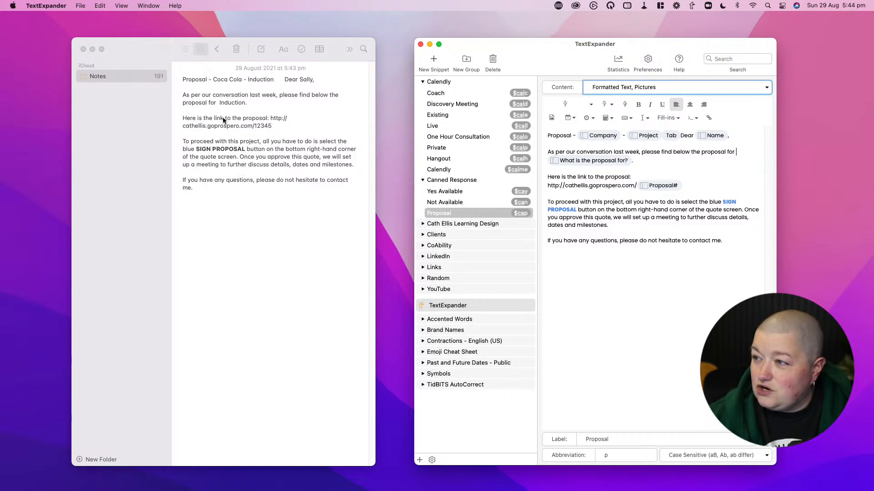
Delete the entire expanded proposal text from the note.
{"action": "left_click", "coordinate": [221, 189]}
{"action": "key", "text": "super+a"}
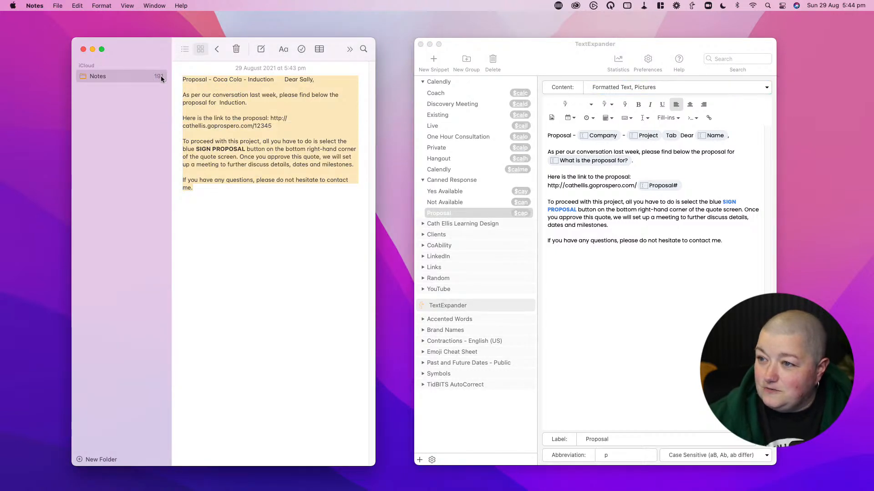
{"action": "key", "text": "BackSpace"}
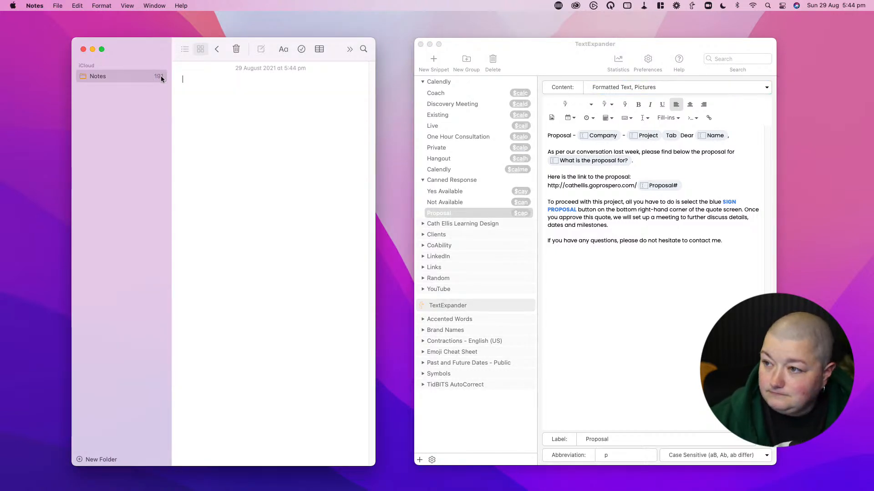
Create a new snippet in the Canned Response group and set its content type to Formatted Text, Pictures.
{"action": "left_click", "coordinate": [434, 61]}
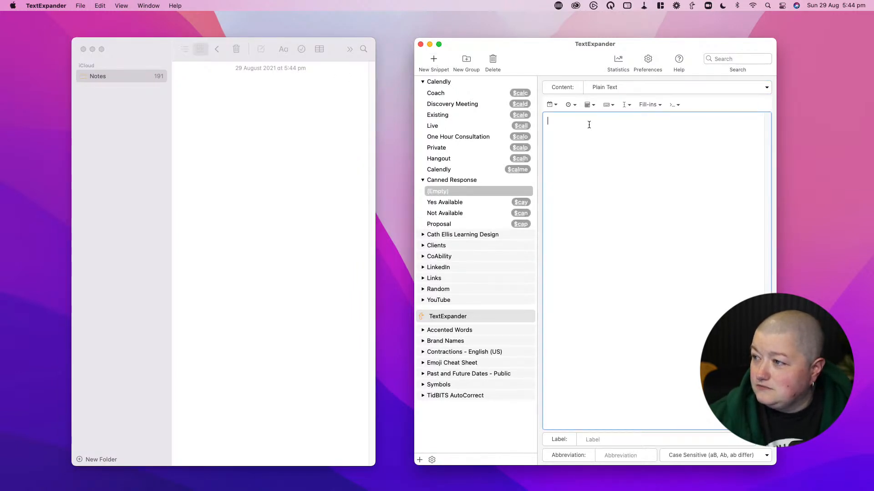
{"action": "left_click", "coordinate": [616, 87]}
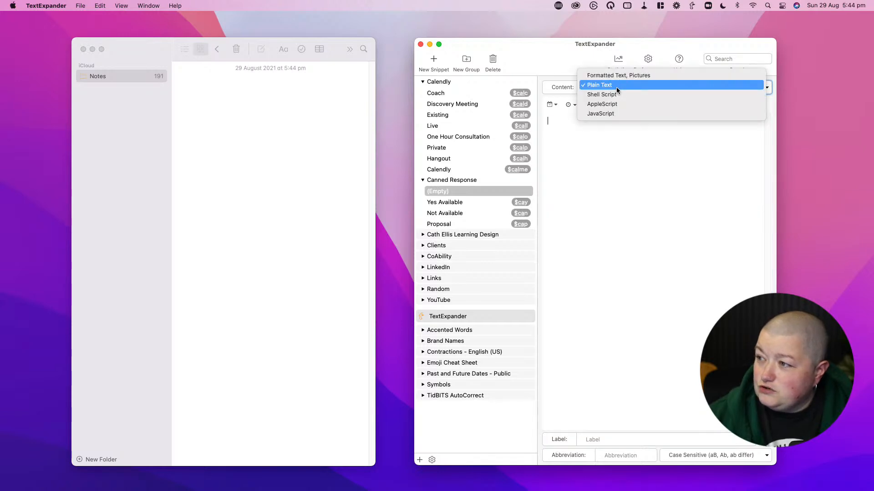
{"action": "left_click", "coordinate": [621, 187]}
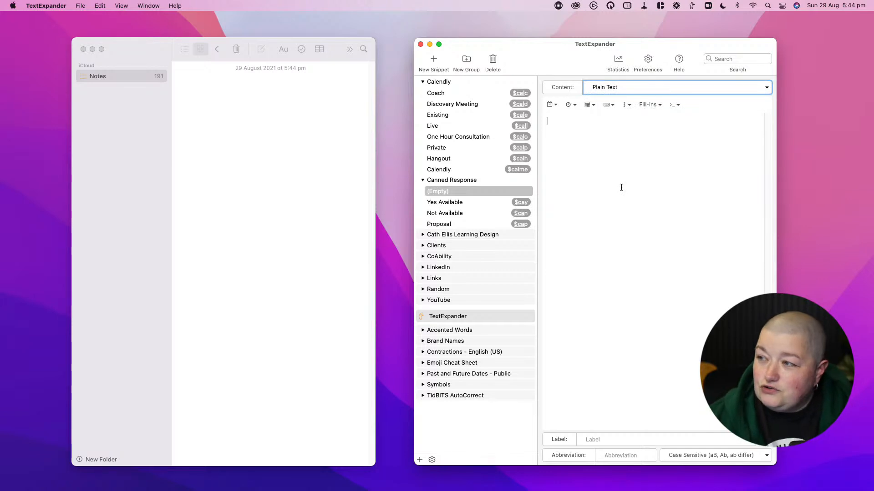
{"action": "left_click", "coordinate": [619, 87]}
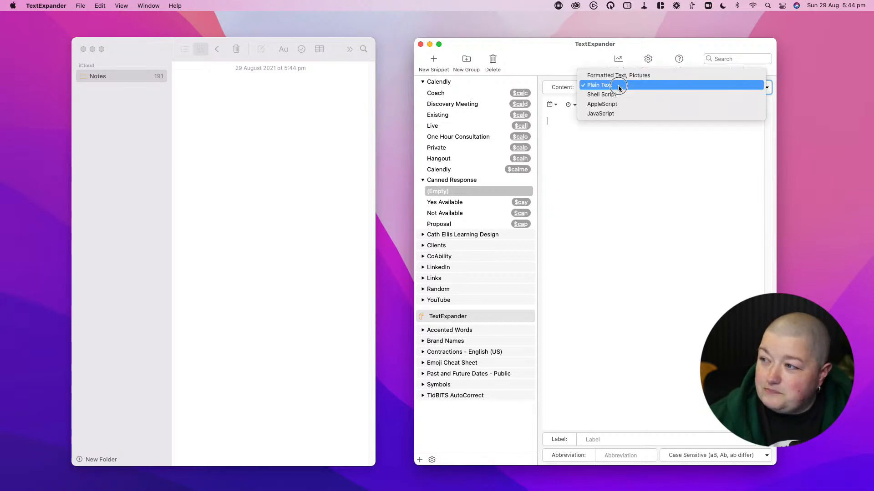
{"action": "left_click", "coordinate": [619, 75]}
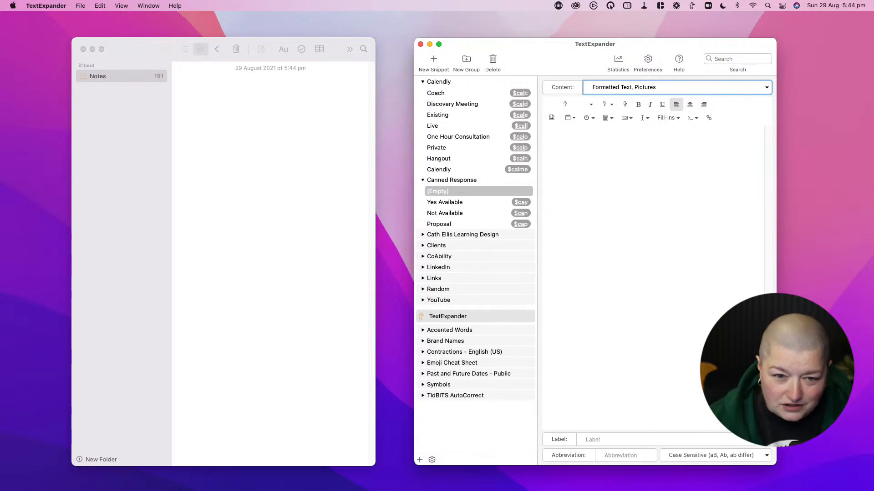
Begin the new snippet's content with "Proposal - ".
{"action": "left_click", "coordinate": [556, 142]}
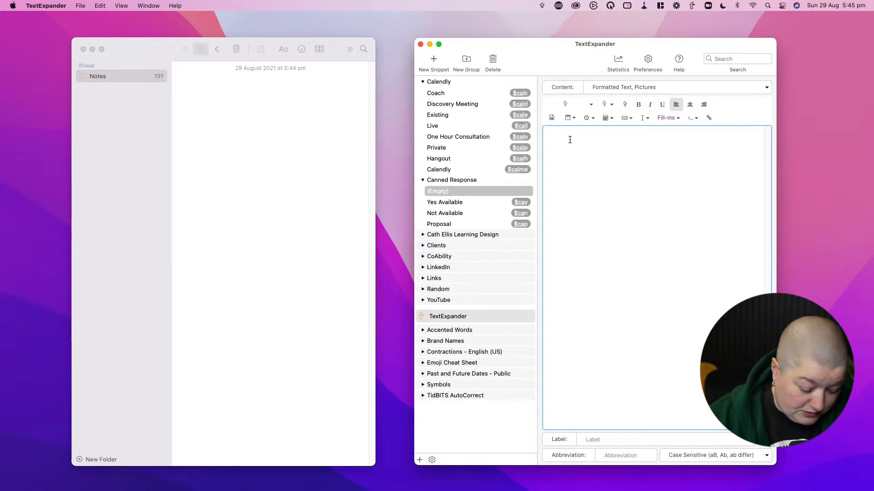
{"action": "type", "text": "Pr"}
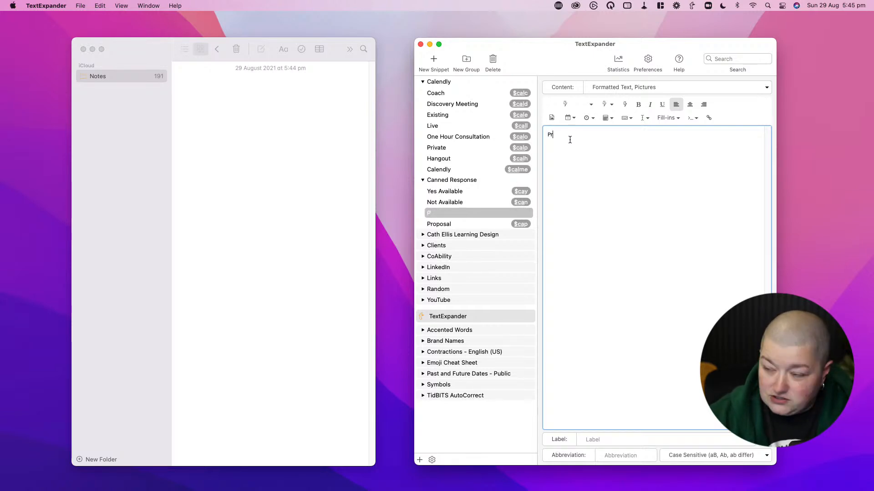
{"action": "type", "text": "oposal "}
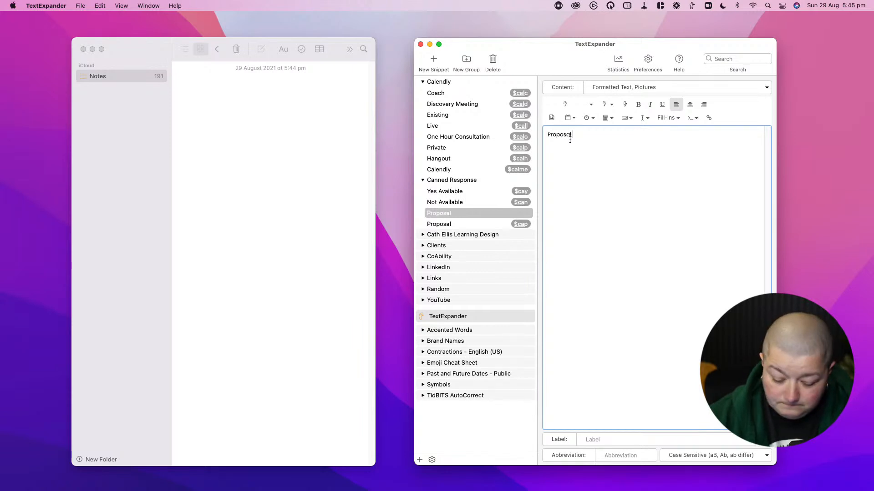
{"action": "type", "text": "-"}
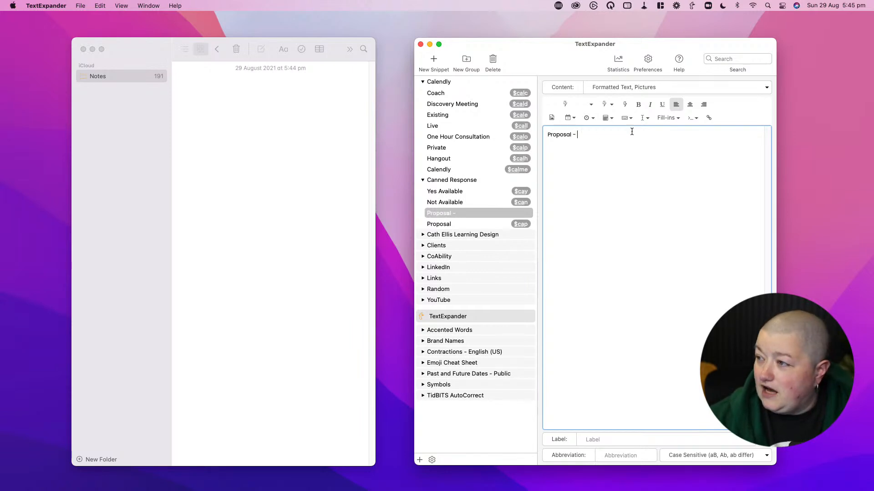
Insert a single line fill-in field named Company after the opening text, followed by a dash.
{"action": "left_click", "coordinate": [673, 119]}
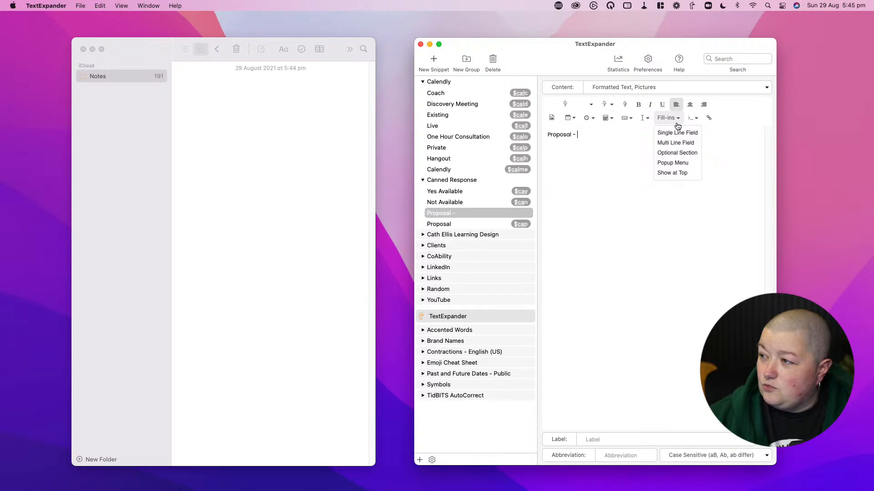
{"action": "left_click", "coordinate": [677, 133]}
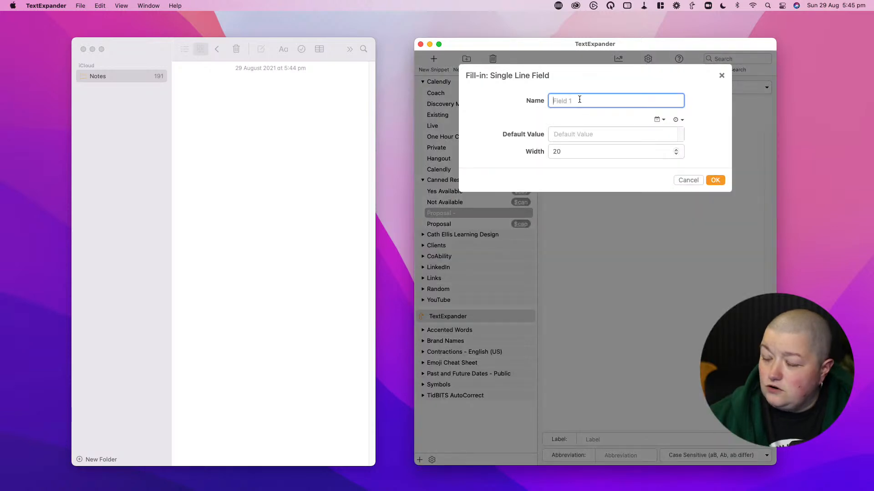
{"action": "type", "text": "Company"}
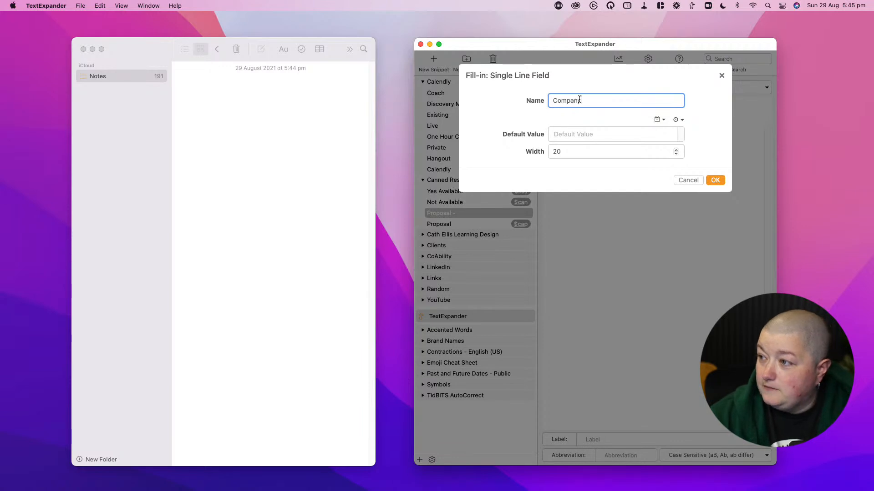
{"action": "left_click", "coordinate": [715, 180]}
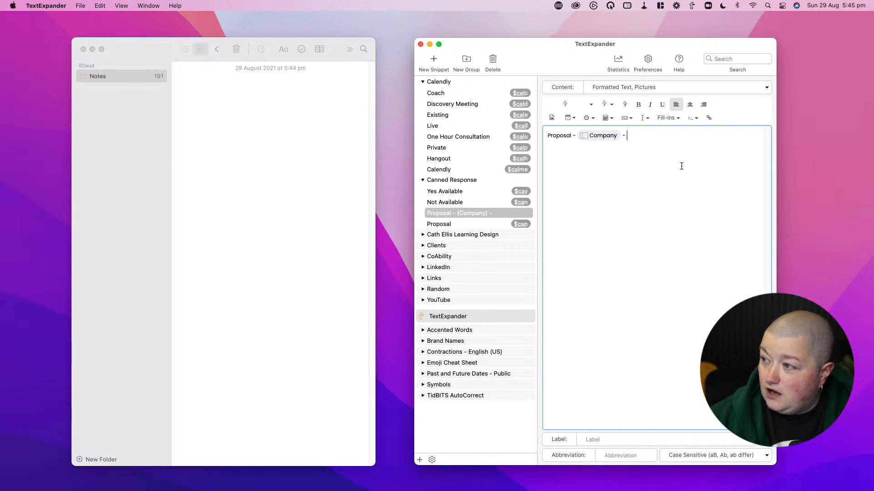
{"action": "type", "text": "-"}
Insert a single line fill-in field named "What is it for?" at the end of the snippet's opening line.
{"action": "left_click", "coordinate": [667, 118]}
{"action": "left_click", "coordinate": [667, 133]}
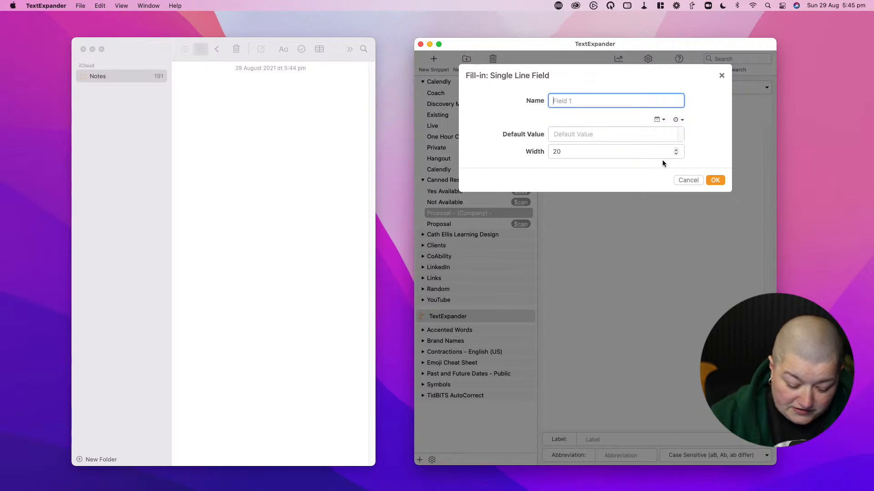
{"action": "type", "text": "Ehat is it"}
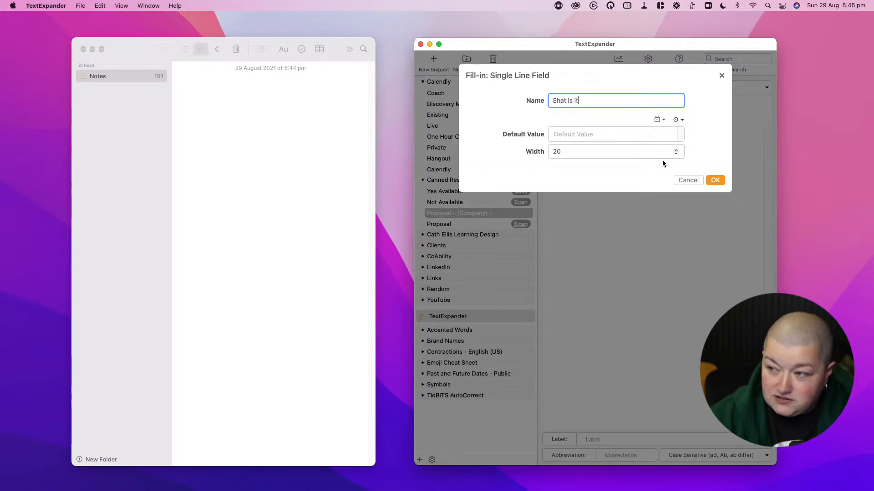
{"action": "type", "text": " for?"}
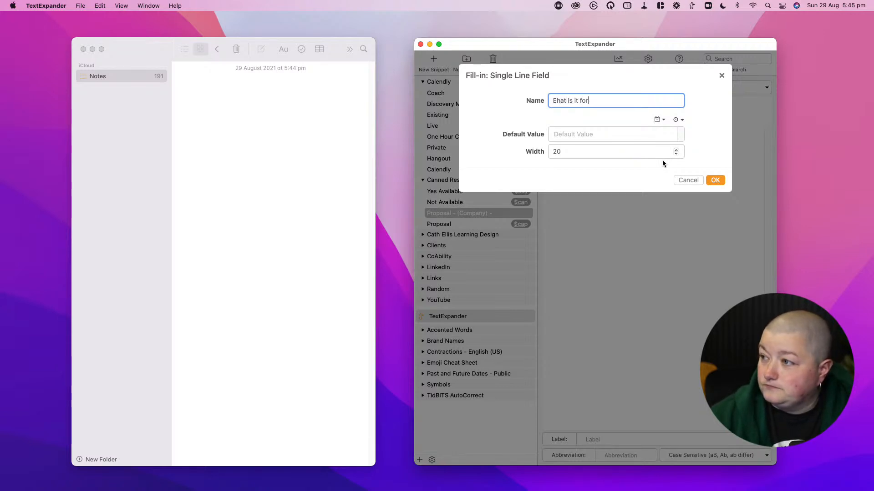
{"action": "key", "text": "Left"}
{"action": "key", "text": "Left"}
{"action": "key", "text": "Left"}
{"action": "key", "text": "Left"}
{"action": "key", "text": "Left"}
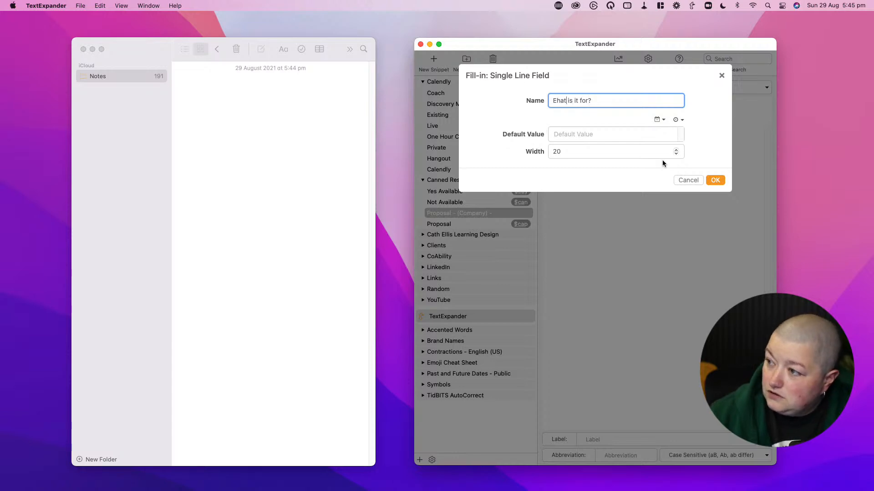
{"action": "key", "text": "BackSpace"}
{"action": "type", "text": "W"}
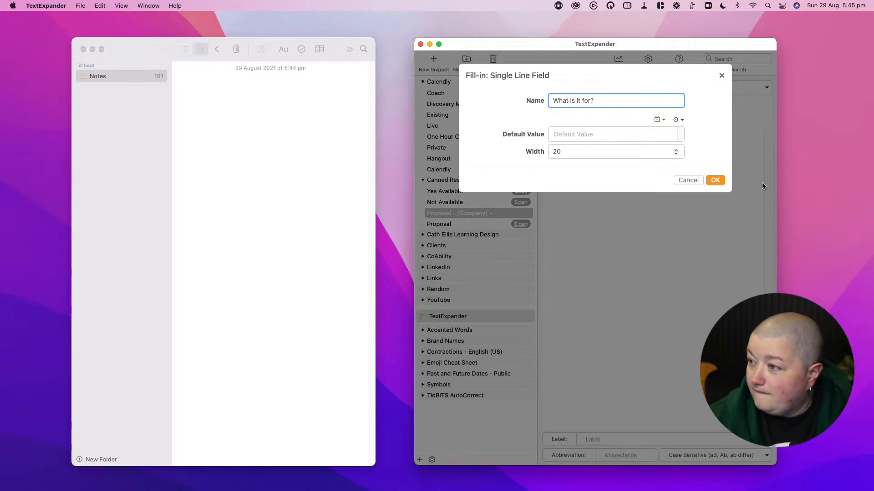
{"action": "left_click", "coordinate": [716, 181]}
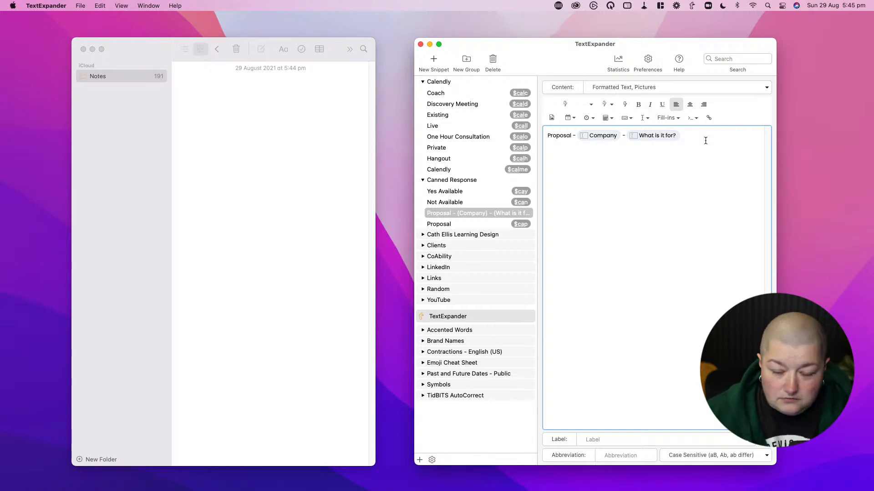
Insert a Tab key macro directly after the "What is it for?" field.
{"action": "left_click", "coordinate": [673, 117]}
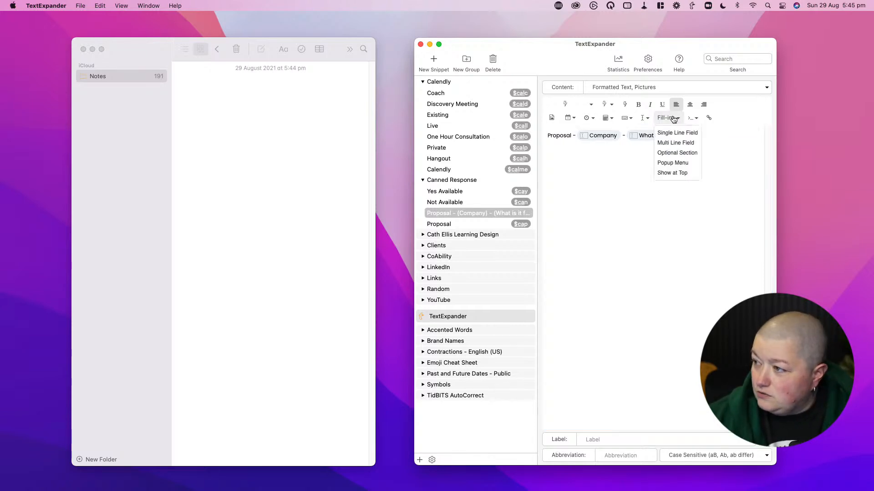
{"action": "left_click", "coordinate": [696, 119]}
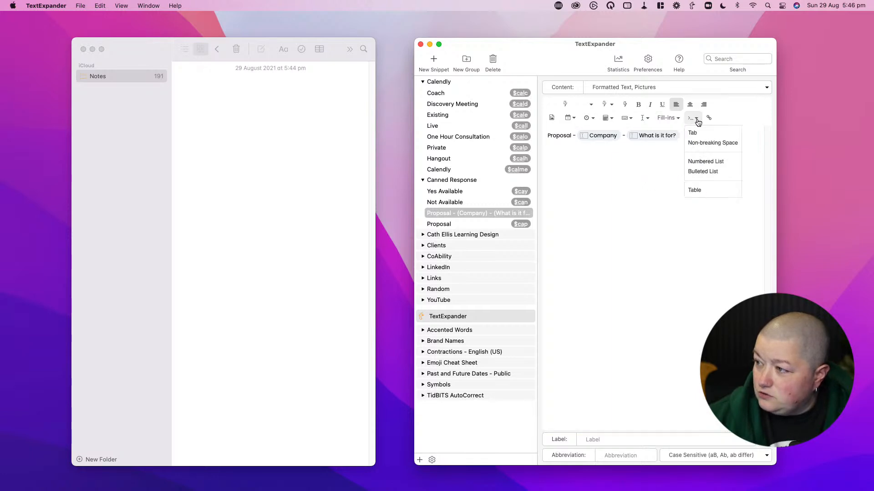
{"action": "left_click", "coordinate": [647, 119]}
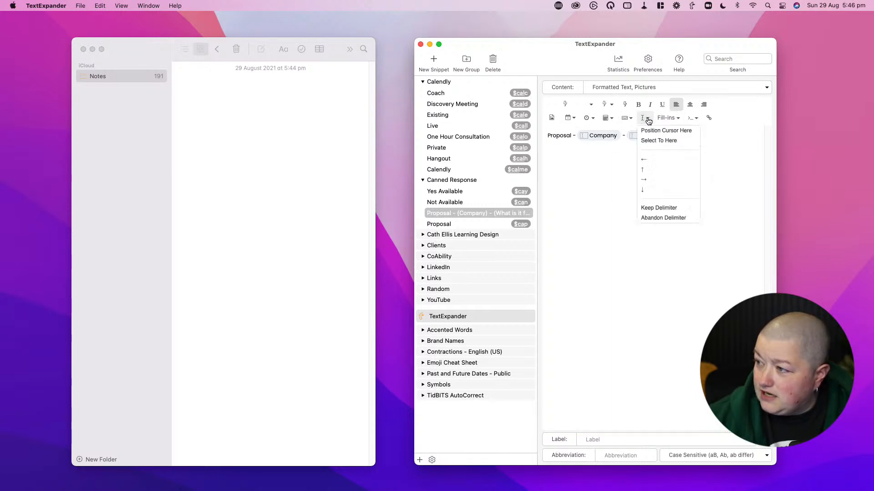
{"action": "left_click", "coordinate": [692, 119]}
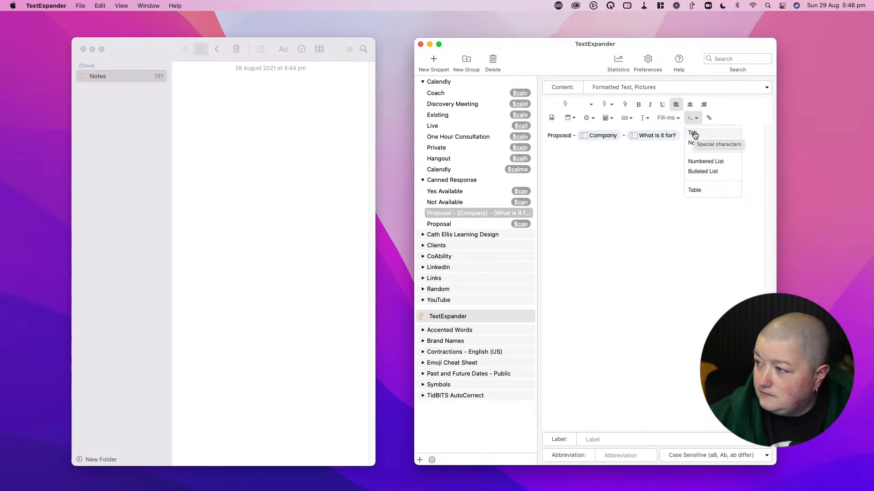
{"action": "left_click", "coordinate": [667, 118]}
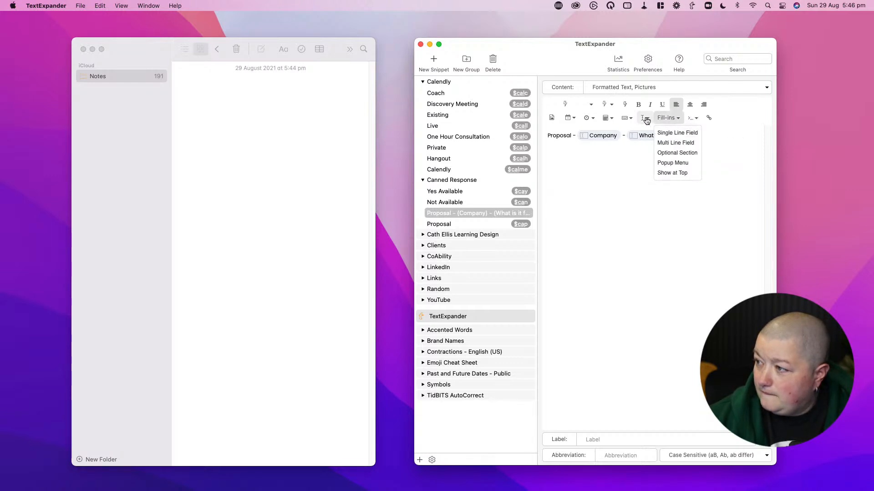
{"action": "left_click", "coordinate": [647, 118]}
{"action": "left_click", "coordinate": [628, 119]}
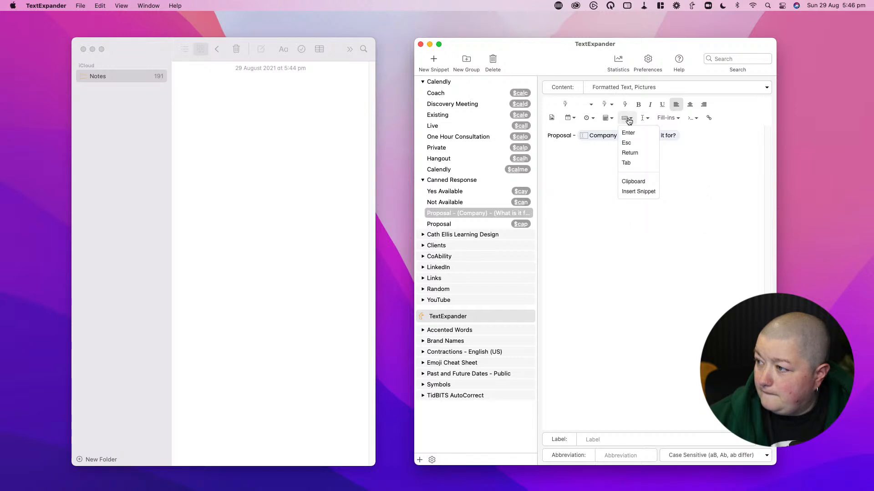
{"action": "left_click", "coordinate": [632, 163]}
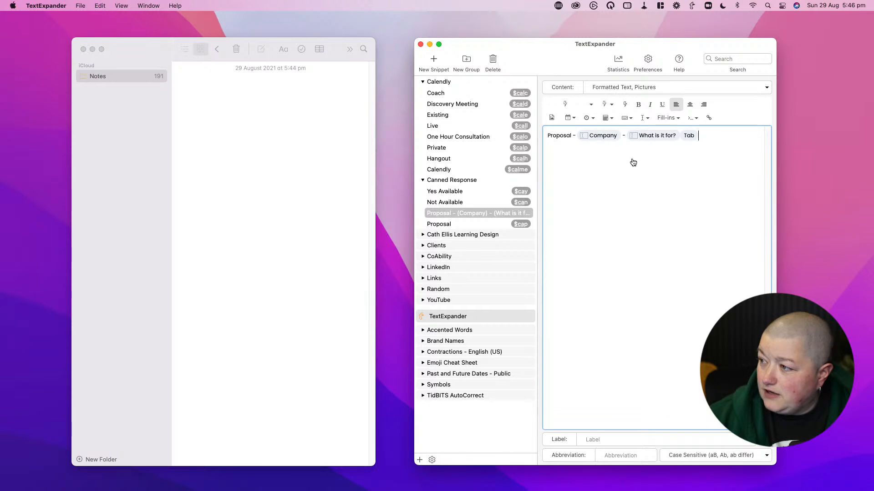
Start a new line with "Dear " followed by a single line fill-in field named Name.
{"action": "key", "text": "Return"}
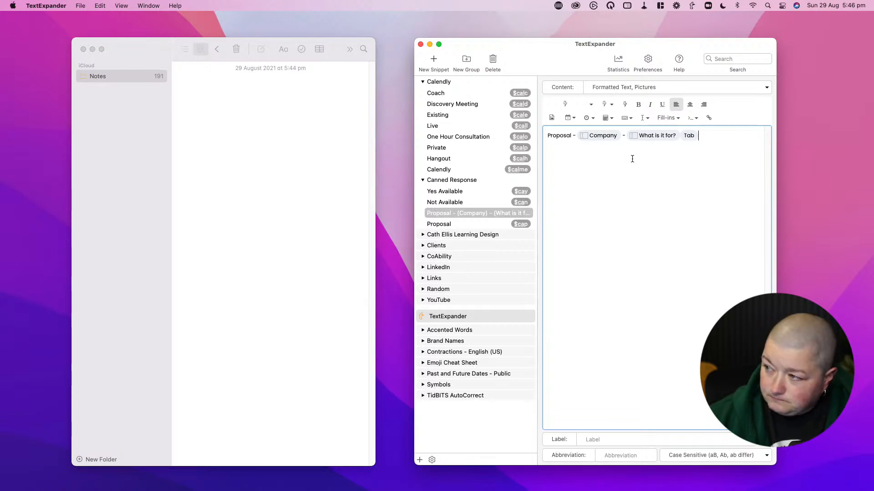
{"action": "type", "text": "Dear"}
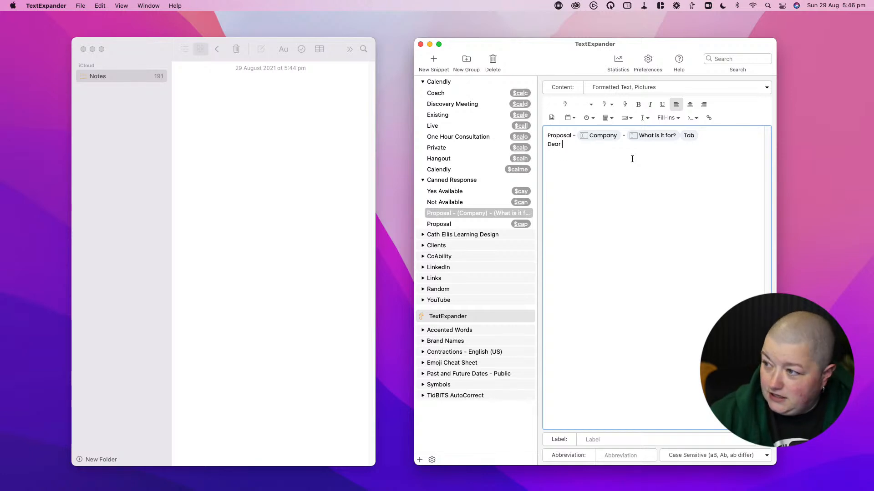
{"action": "left_click", "coordinate": [678, 120]}
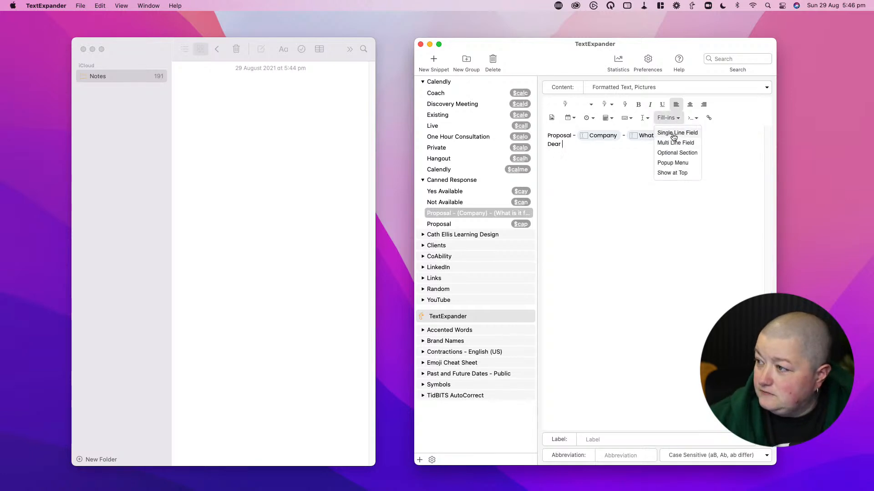
{"action": "left_click", "coordinate": [681, 131]}
{"action": "type", "text": "Name"}
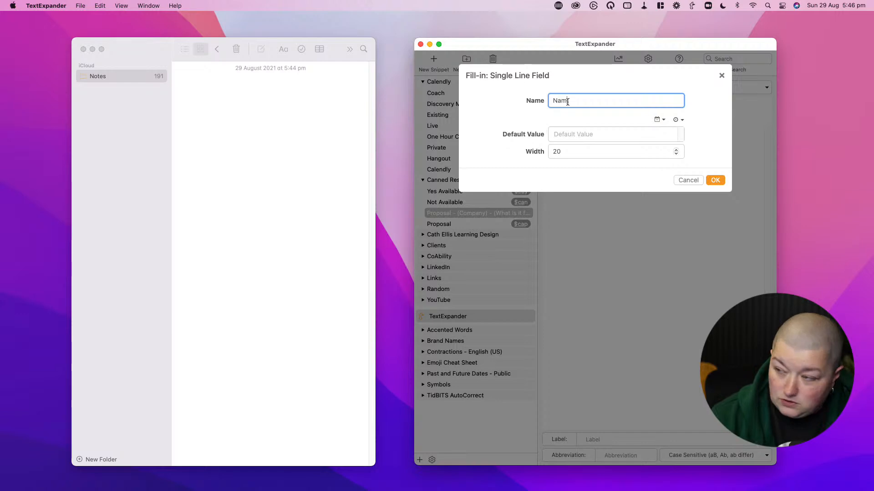
{"action": "key", "text": "Return"}
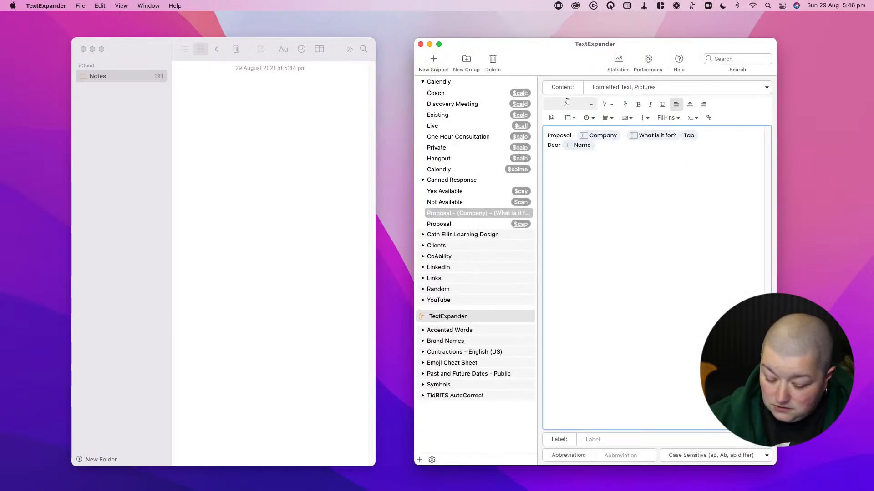
End the greeting line with a comma and a Return key macro after the Name field.
{"action": "left_click", "coordinate": [668, 119]}
{"action": "left_click", "coordinate": [627, 117]}
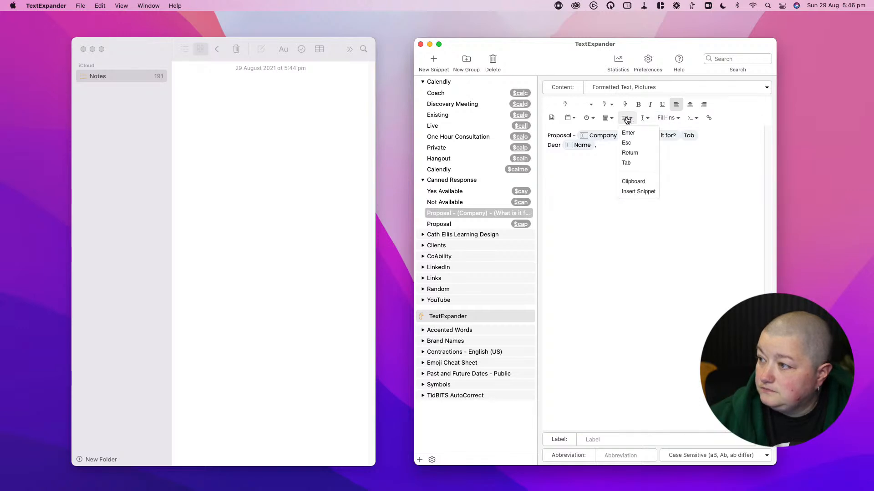
{"action": "left_click", "coordinate": [629, 153]}
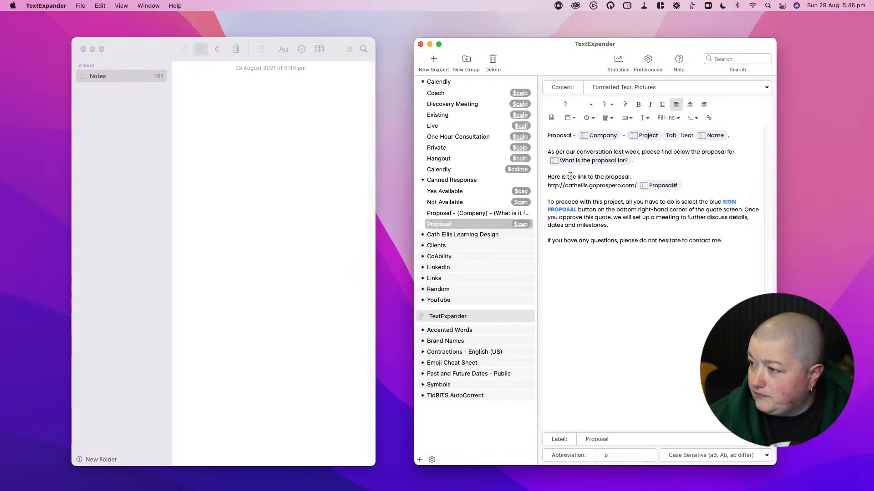
Copy the "To proceed with this project" paragraph from the existing Proposal snippet into the new snippet, one blank line below the greeting.
{"action": "left_click", "coordinate": [548, 152]}
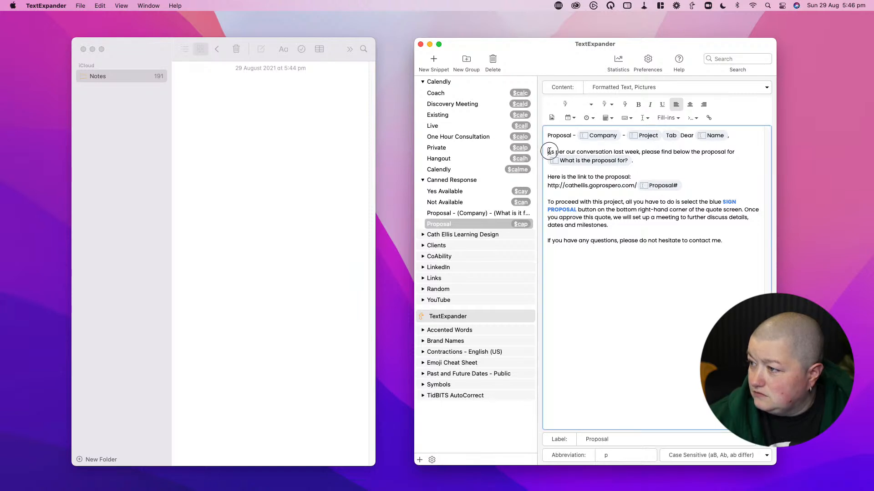
{"action": "left_click_drag", "start_coordinate": [547, 202], "coordinate": [635, 227]}
{"action": "right_click", "coordinate": [591, 221]}
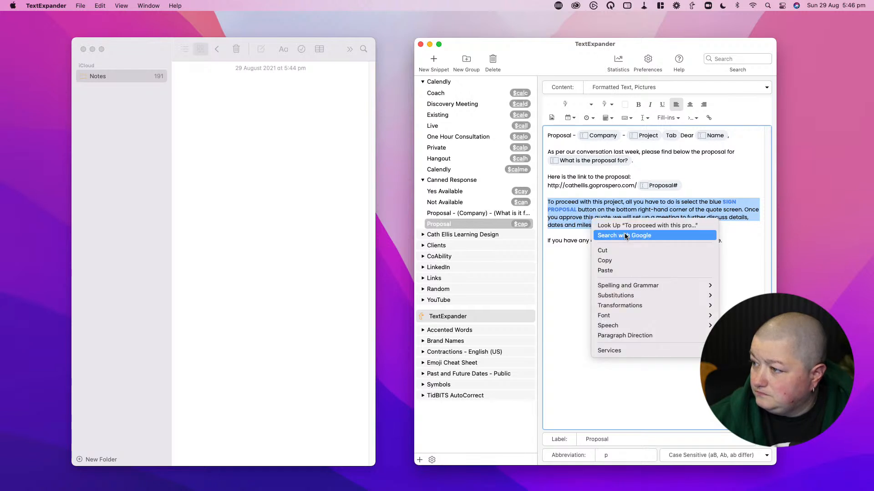
{"action": "left_click", "coordinate": [618, 259]}
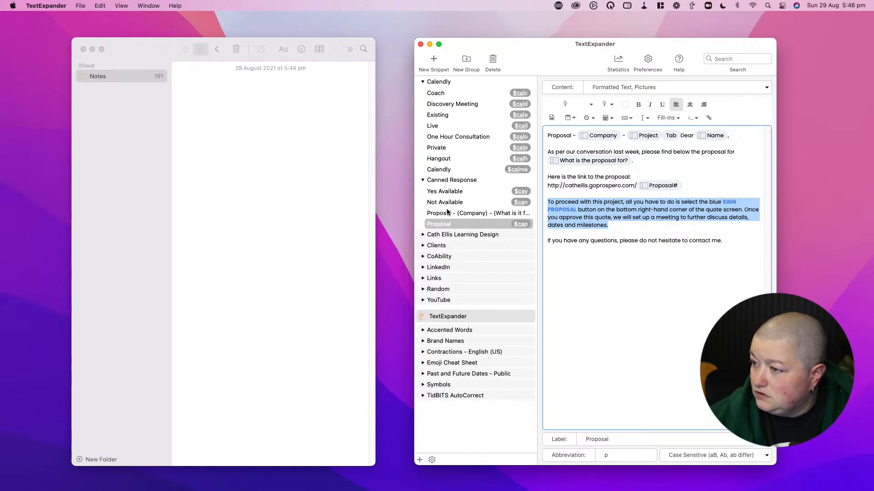
{"action": "left_click", "coordinate": [447, 212]}
{"action": "left_click", "coordinate": [579, 165]}
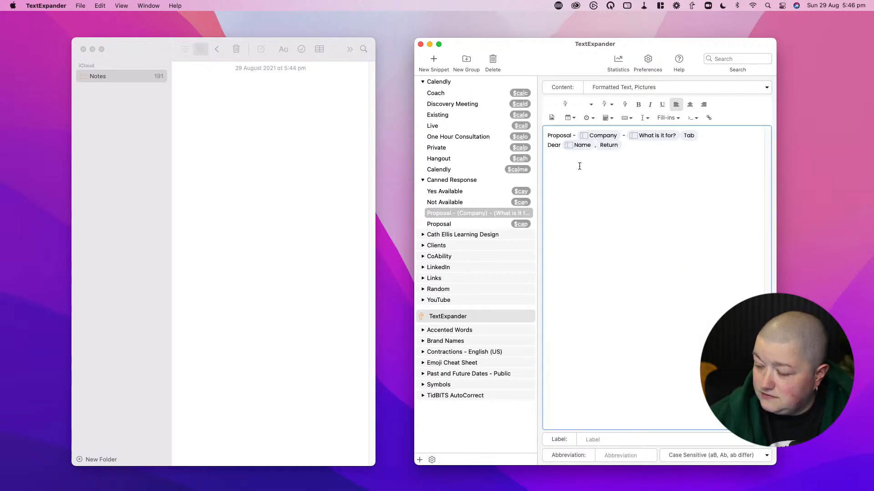
{"action": "key", "text": "super+v"}
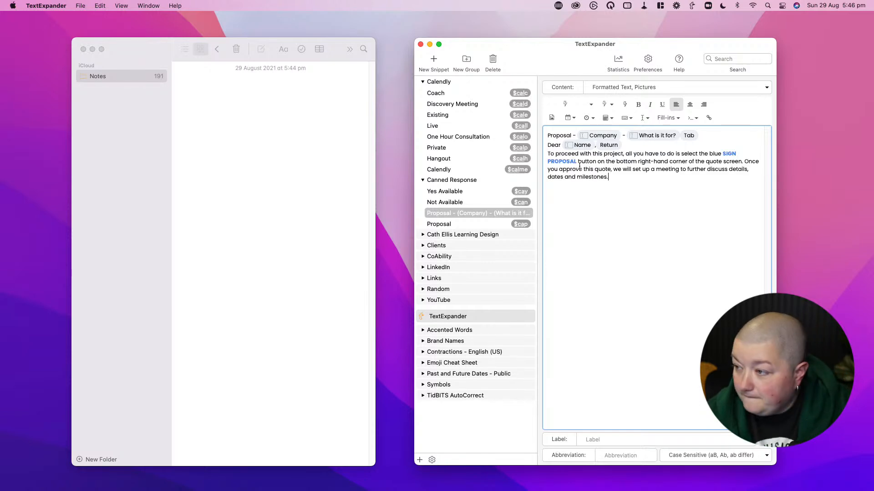
{"action": "left_click", "coordinate": [547, 153]}
{"action": "key", "text": "Return"}
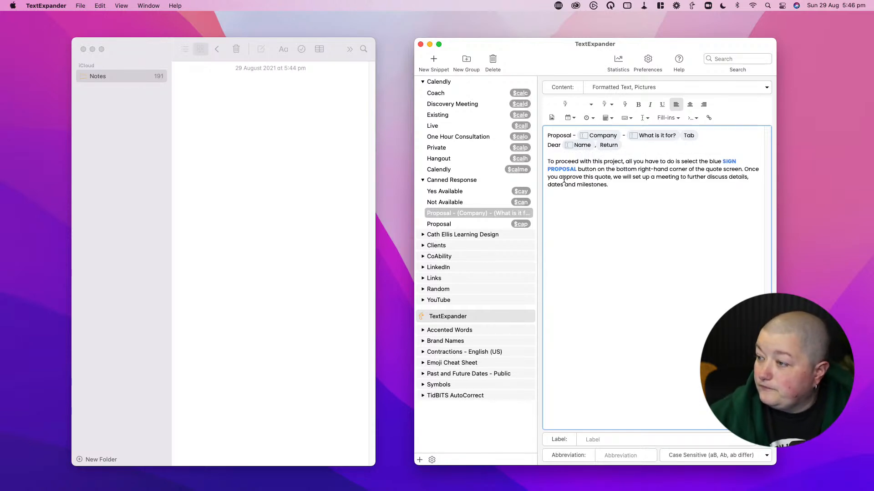
{"action": "left_click", "coordinate": [622, 187]}
{"action": "key", "text": "Return"}
{"action": "key", "text": "Return"}
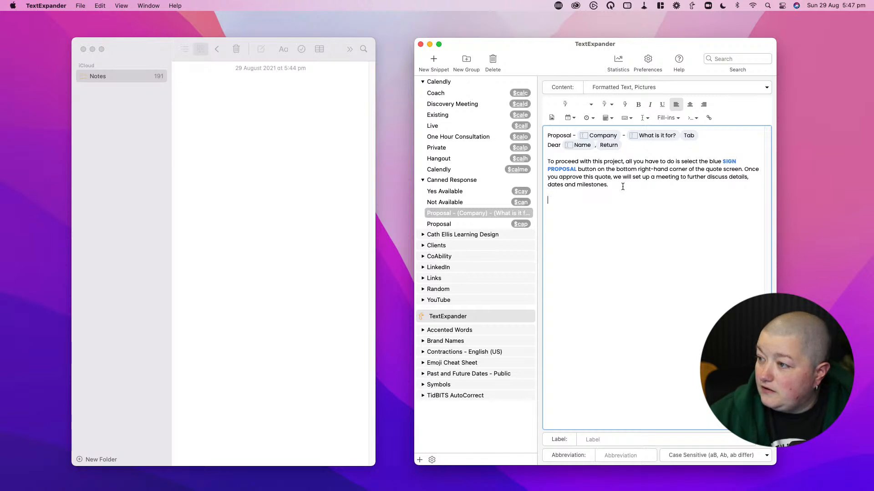
{"action": "type", "text": "Many"}
{"action": "key", "text": "BackSpace"}
{"action": "key", "text": "BackSpace"}
{"action": "key", "text": "BackSpace"}
{"action": "key", "text": "BackSpace"}
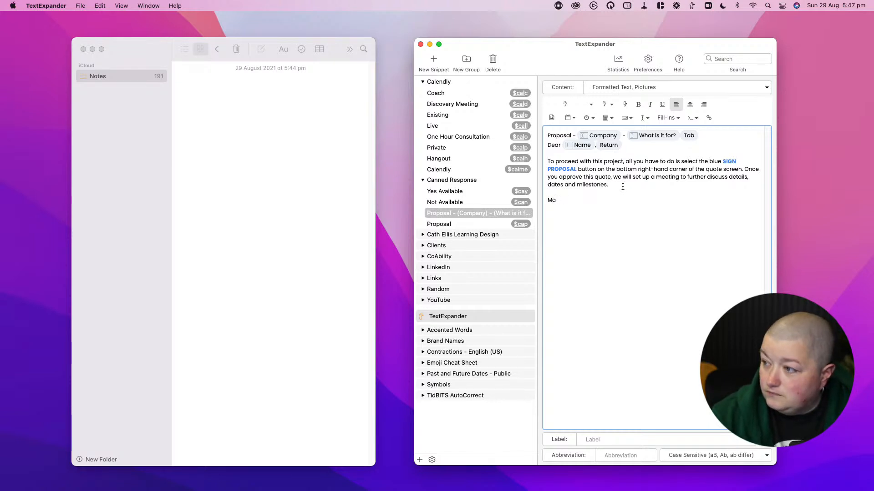
{"action": "key", "text": "BackSpace"}
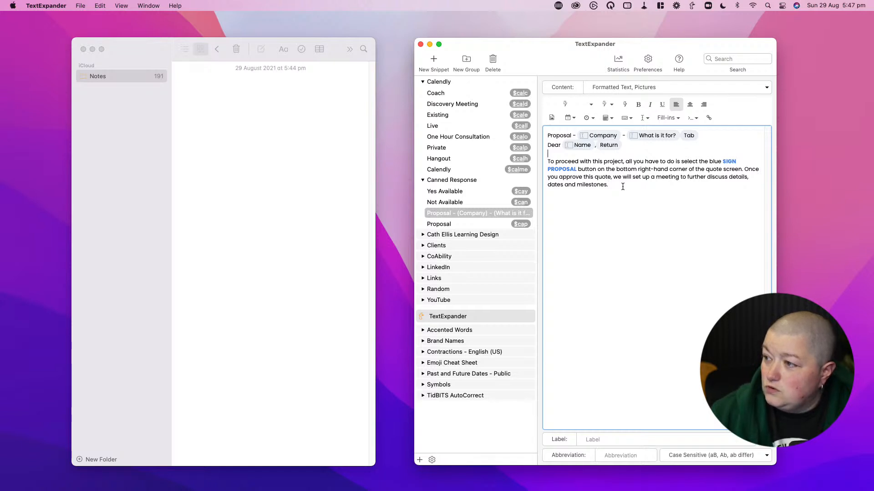
Insert a Return key macro on the blank line between the greeting and the pasted paragraph.
{"action": "left_click", "coordinate": [555, 155]}
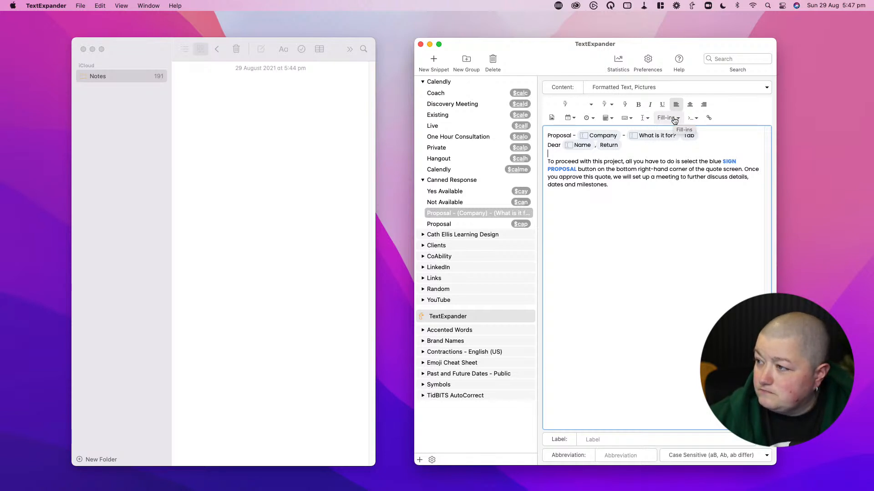
{"action": "left_click", "coordinate": [627, 117]}
{"action": "left_click", "coordinate": [629, 153]}
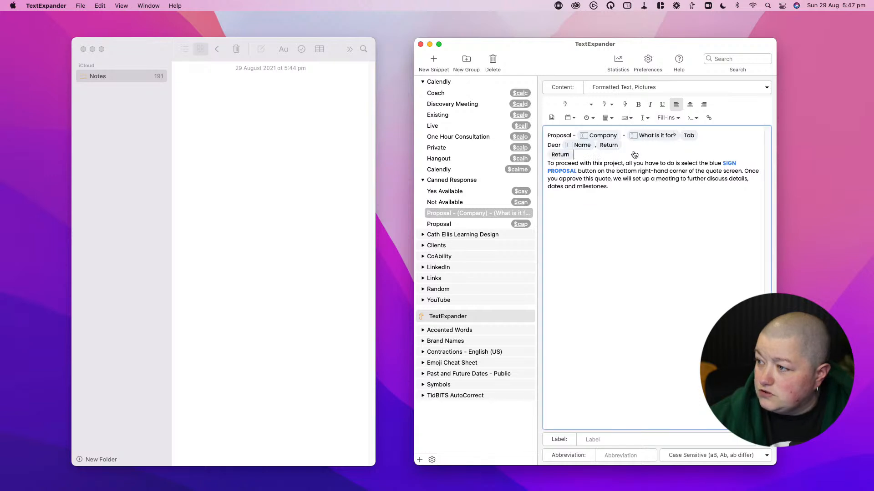
Insert two Return key macros on separate lines below the "To proceed with this project" paragraph.
{"action": "left_click", "coordinate": [653, 200]}
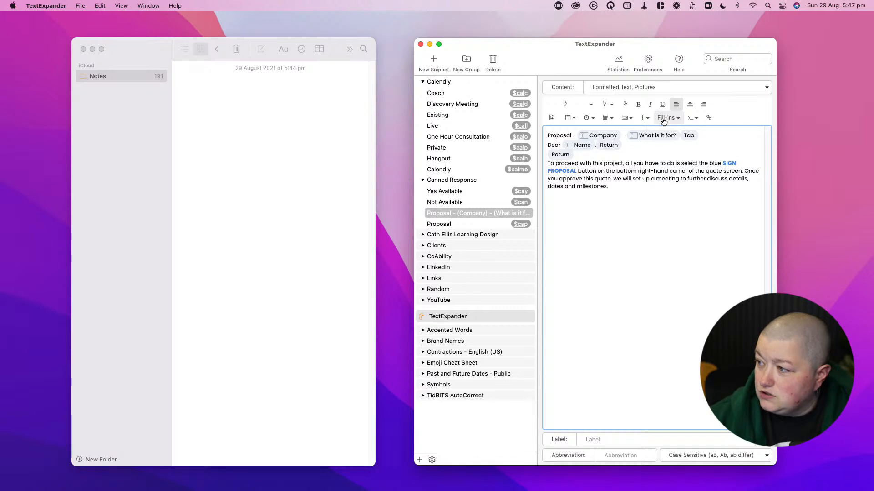
{"action": "left_click", "coordinate": [626, 118]}
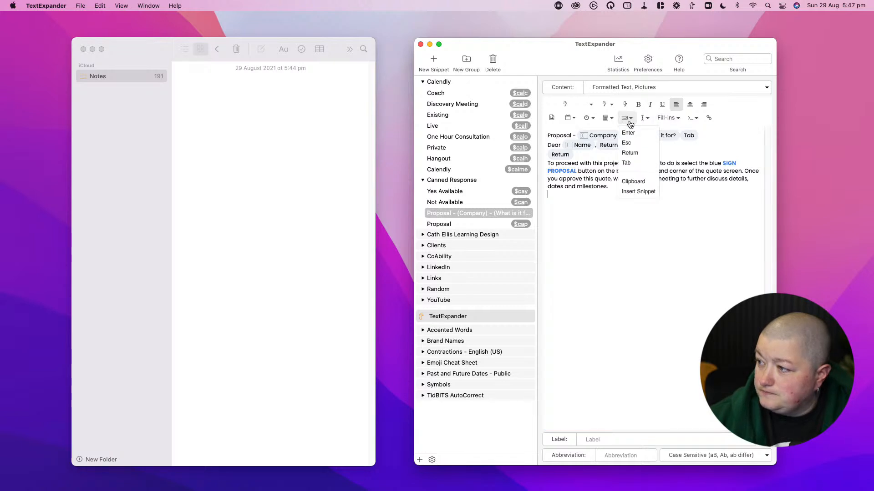
{"action": "left_click", "coordinate": [629, 153]}
{"action": "key", "text": "Return"}
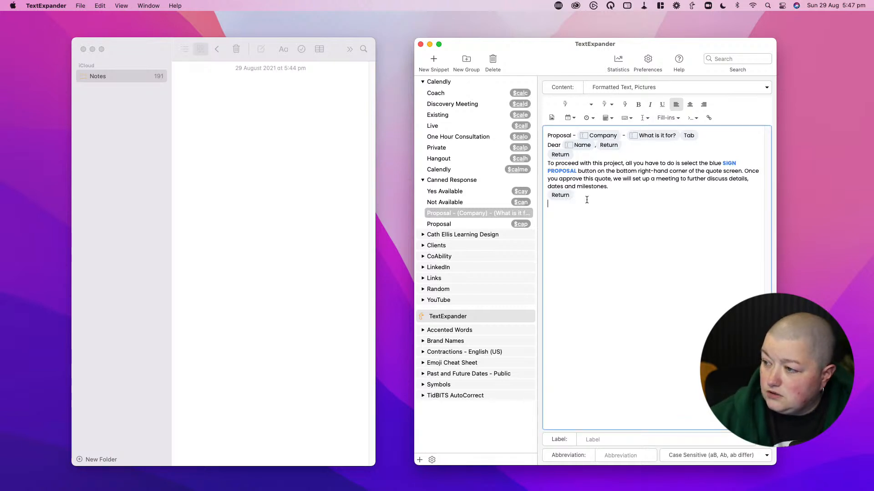
{"action": "left_click", "coordinate": [609, 118]}
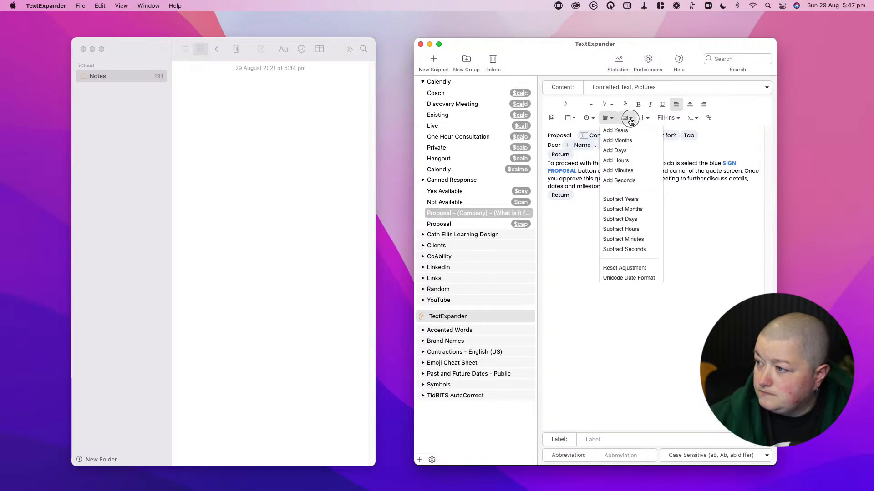
{"action": "left_click", "coordinate": [627, 118]}
{"action": "left_click", "coordinate": [630, 153]}
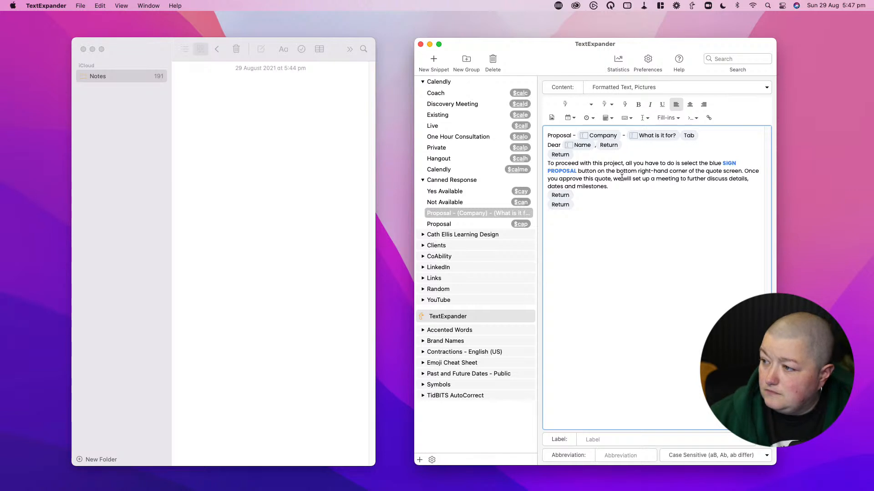
Add the sign-off "Best Regards," ending in a Return key macro, with the sender's full name on the line below.
{"action": "key", "text": "Return"}
{"action": "type", "text": "Best Regards,"}
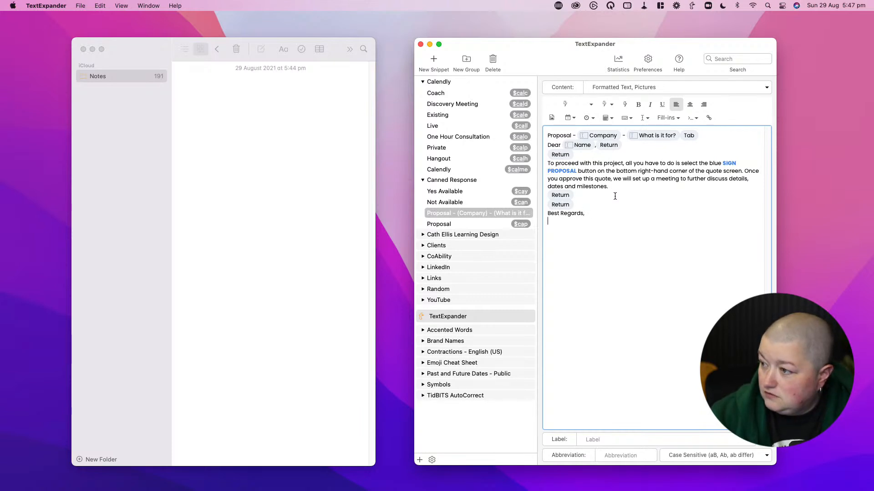
{"action": "left_click", "coordinate": [600, 212]}
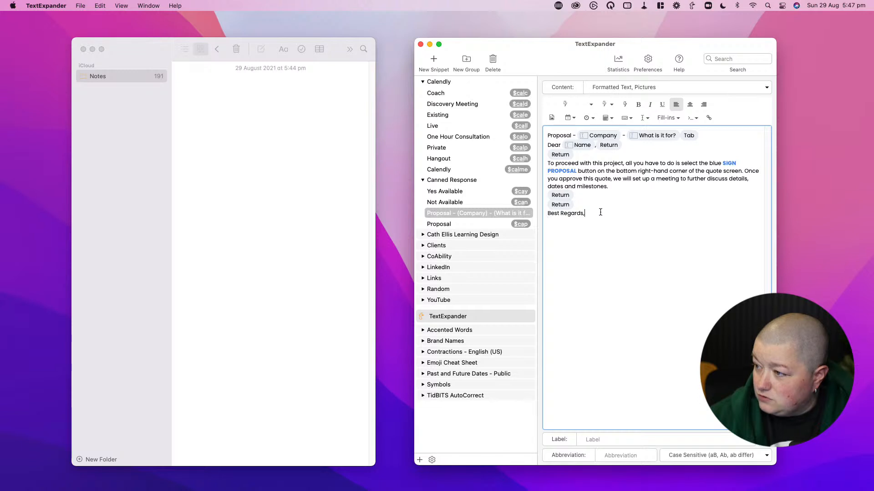
{"action": "left_click", "coordinate": [627, 118]}
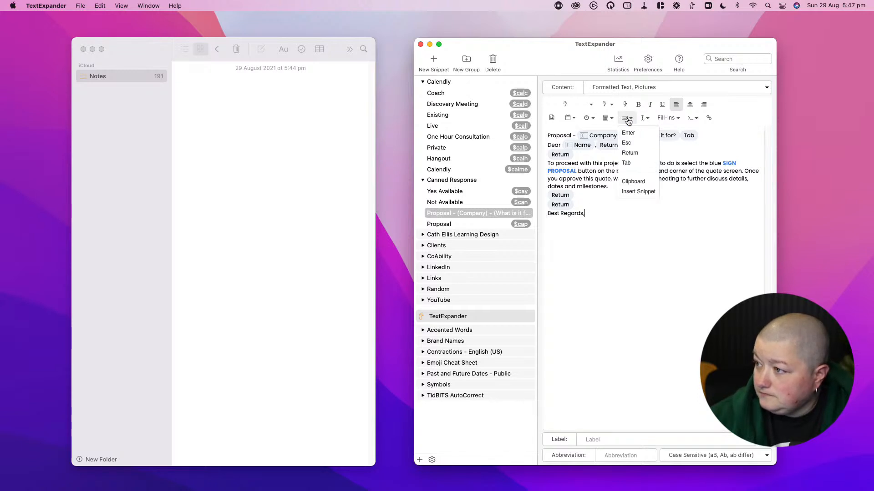
{"action": "left_click", "coordinate": [630, 153]}
{"action": "type", "text": "Cath Ellis"}
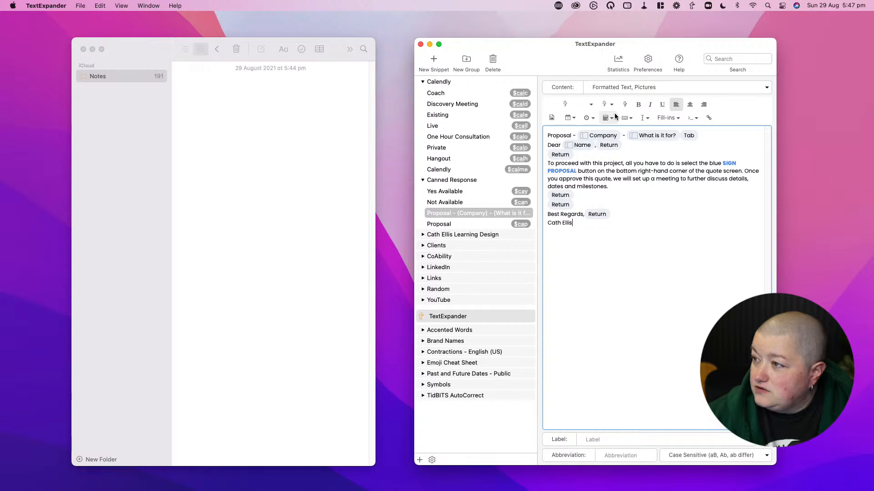
Label the new snippet "Proposal Test" and set its abbreviation to t.
{"action": "left_click", "coordinate": [599, 439]}
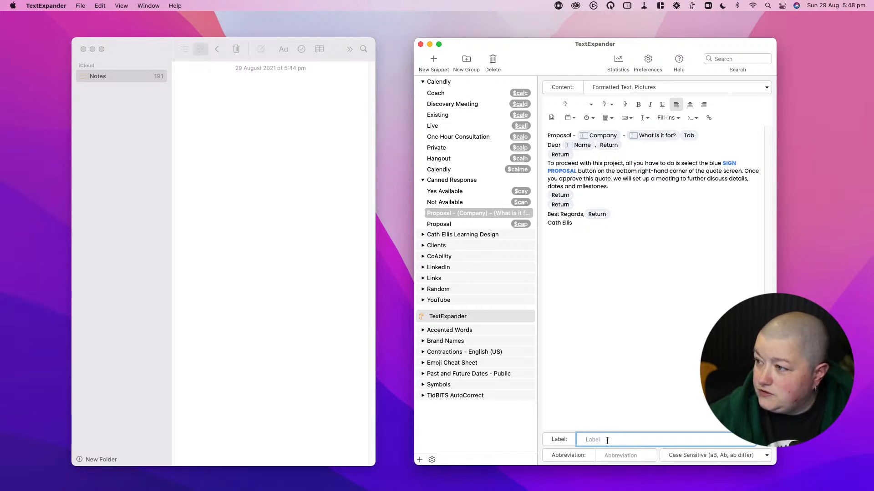
{"action": "type", "text": "Pr"}
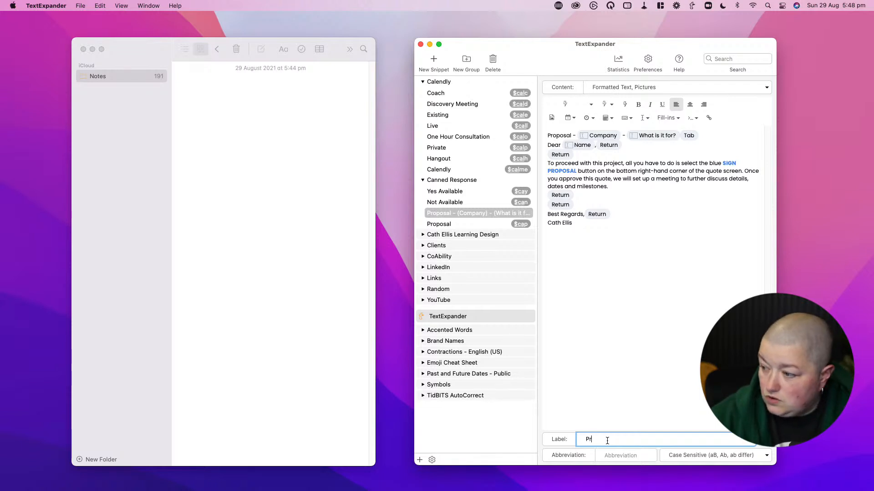
{"action": "type", "text": "oposal Test"}
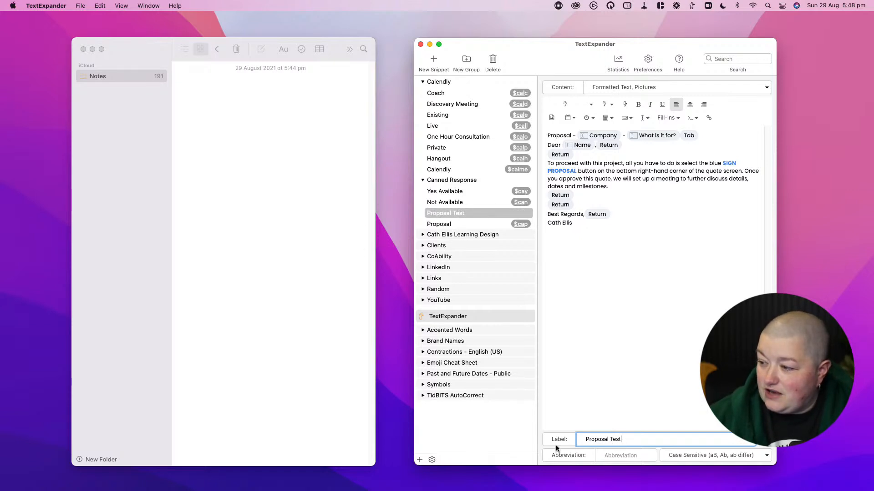
{"action": "left_click", "coordinate": [618, 457]}
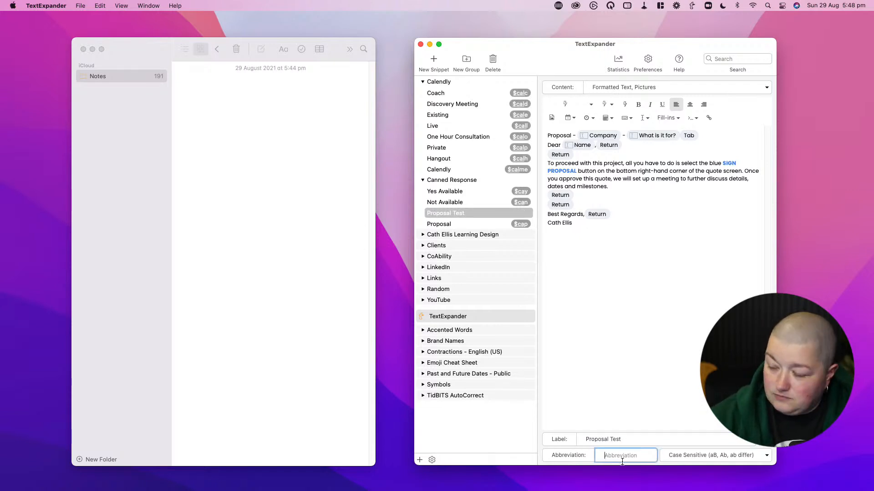
{"action": "type", "text": "$capt"}
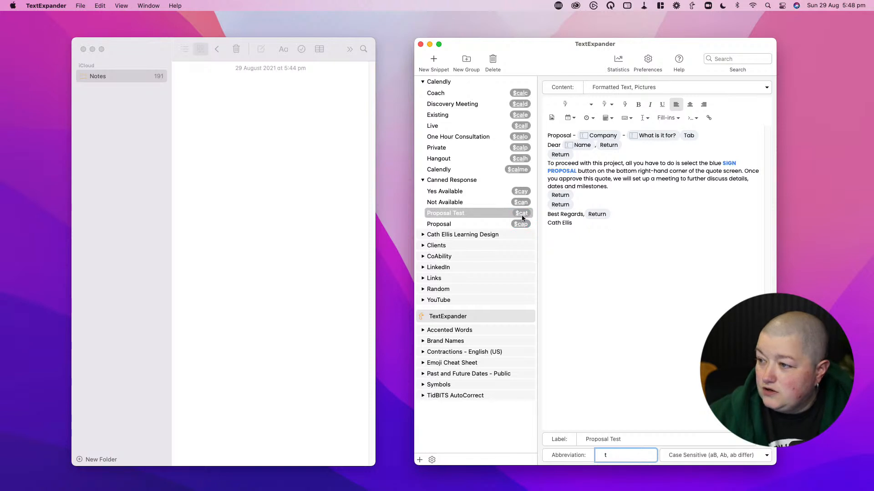
Expand the $cat snippet in the empty note in Notes, filling Company with 1, What is it for? with 2 and Name with 3.
{"action": "left_click", "coordinate": [225, 85]}
{"action": "type", "text": "$cat"}
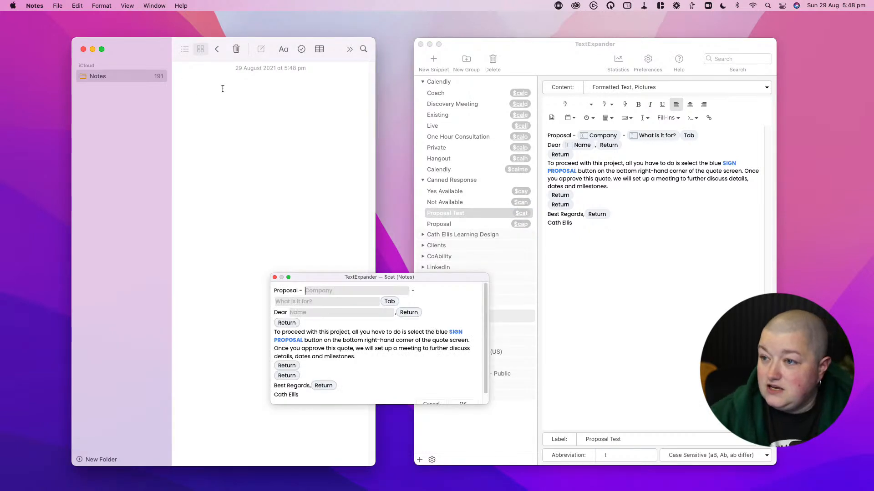
{"action": "left_click", "coordinate": [332, 291]}
{"action": "type", "text": "1"}
{"action": "left_click", "coordinate": [303, 303]}
{"action": "type", "text": "2"}
{"action": "left_click", "coordinate": [305, 312]}
{"action": "type", "text": "3"}
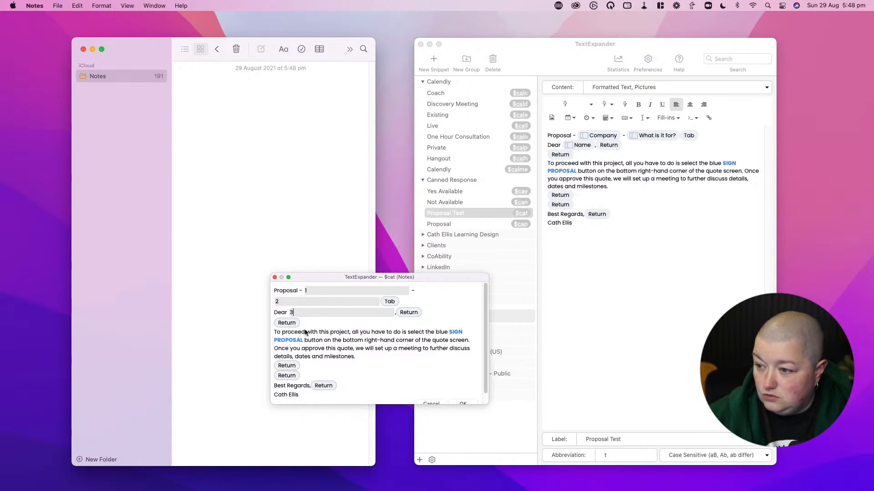
{"action": "scroll", "coordinate": [461, 387], "scroll_direction": "down", "scroll_amount": 2}
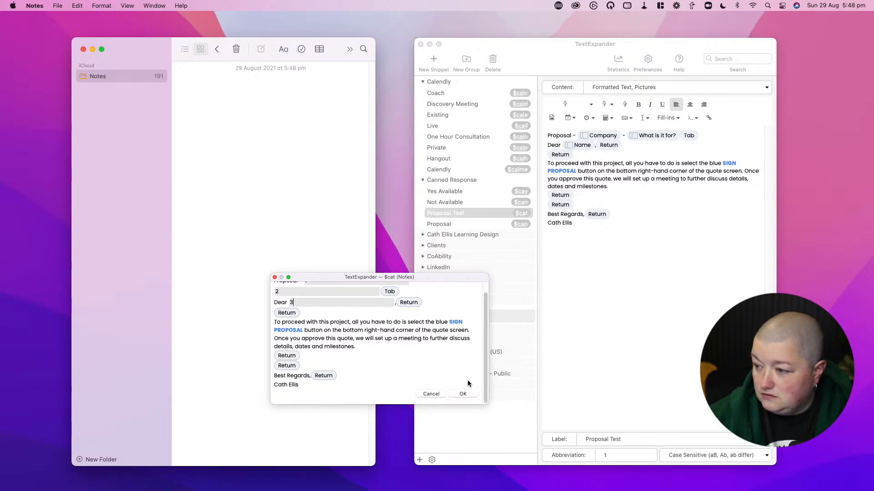
{"action": "left_click", "coordinate": [464, 392]}
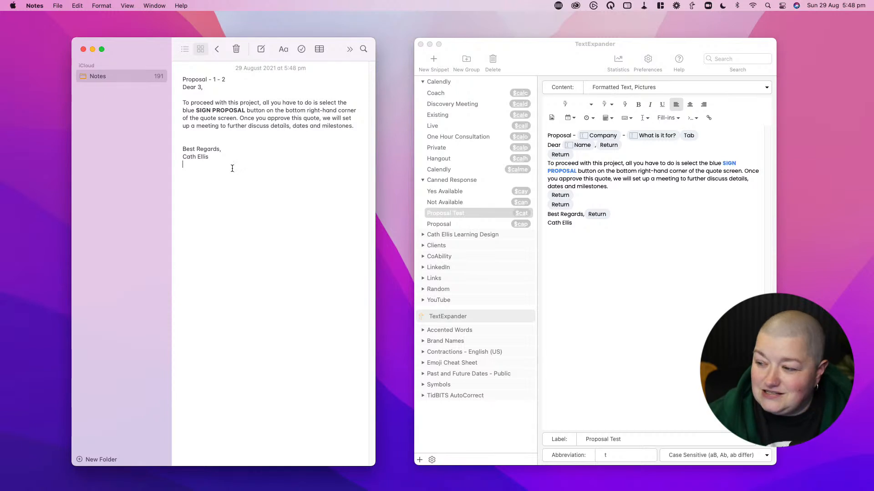
Clear the expanded text from the note and delete the Proposal Test snippet in TextExpander.
{"action": "left_click_drag", "start_coordinate": [207, 165], "coordinate": [163, 76]}
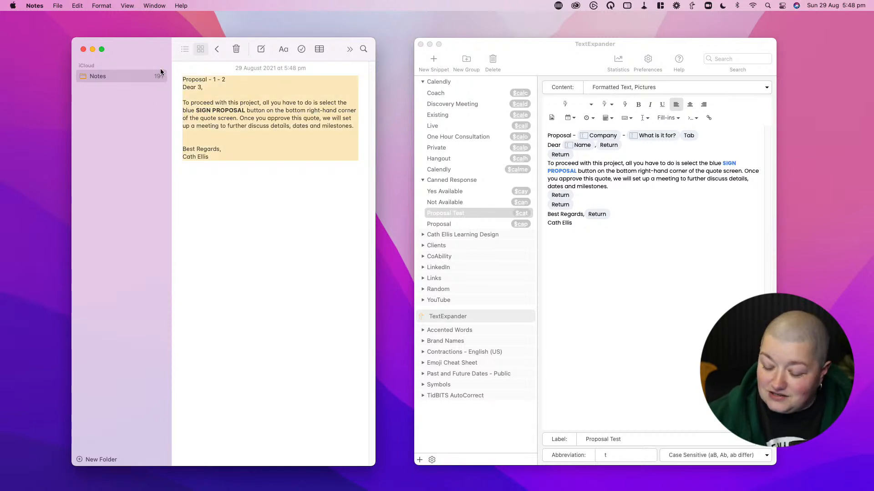
{"action": "key", "text": "BackSpace"}
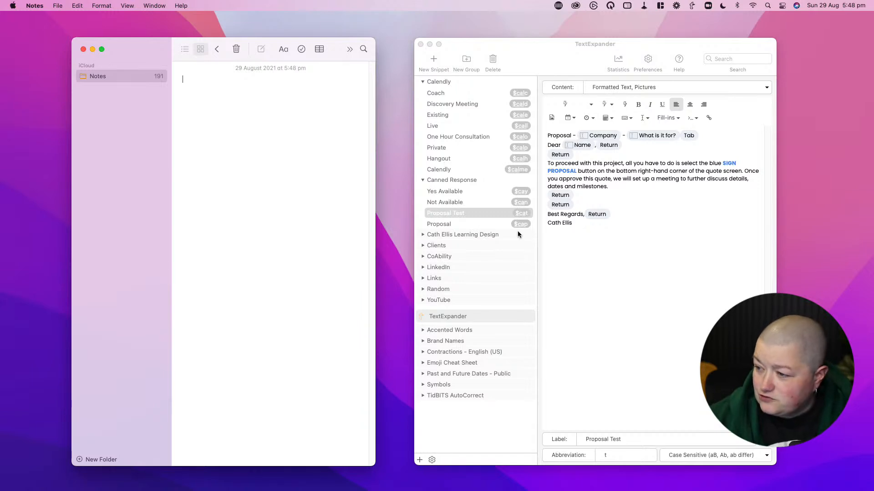
{"action": "right_click", "coordinate": [457, 212]}
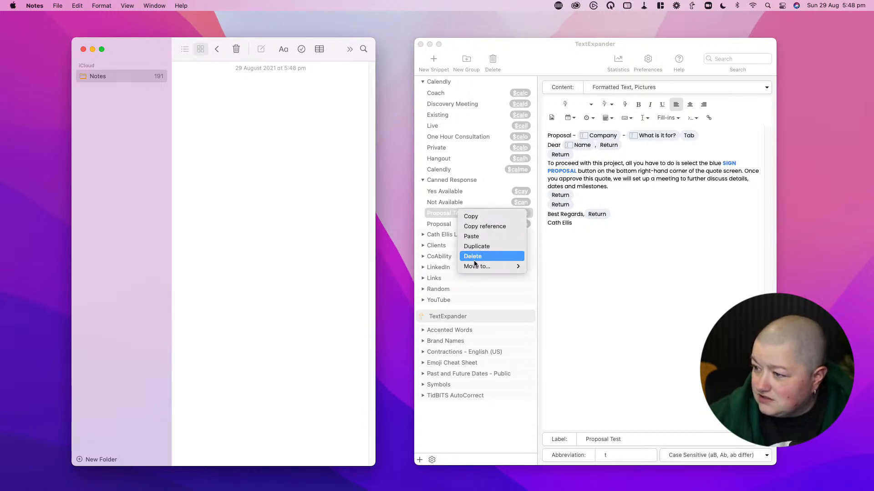
{"action": "right_click", "coordinate": [442, 214]}
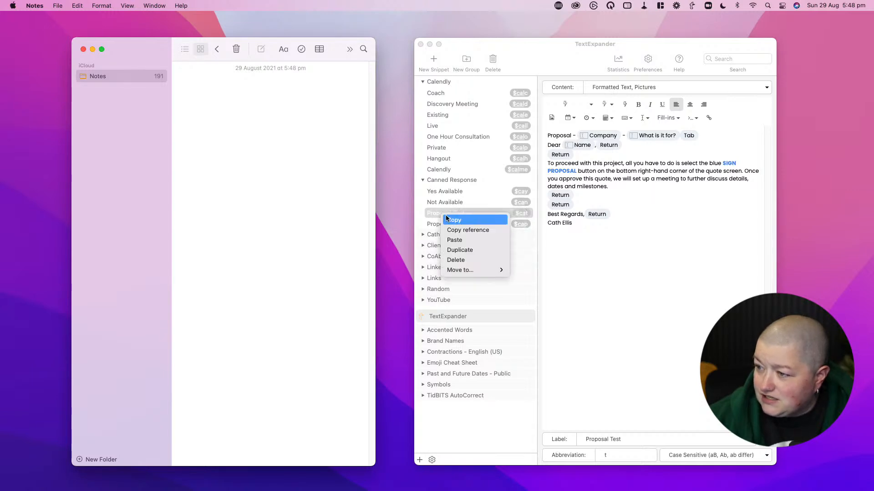
{"action": "left_click", "coordinate": [472, 261]}
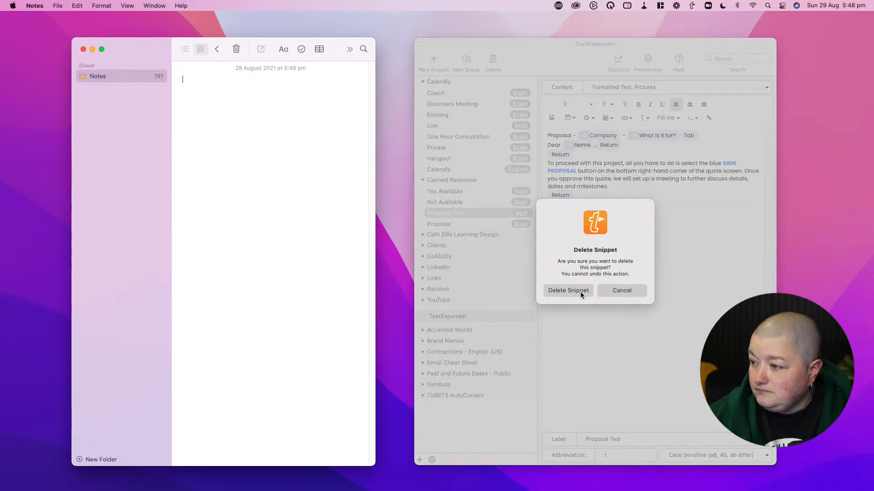
{"action": "left_click", "coordinate": [580, 292]}
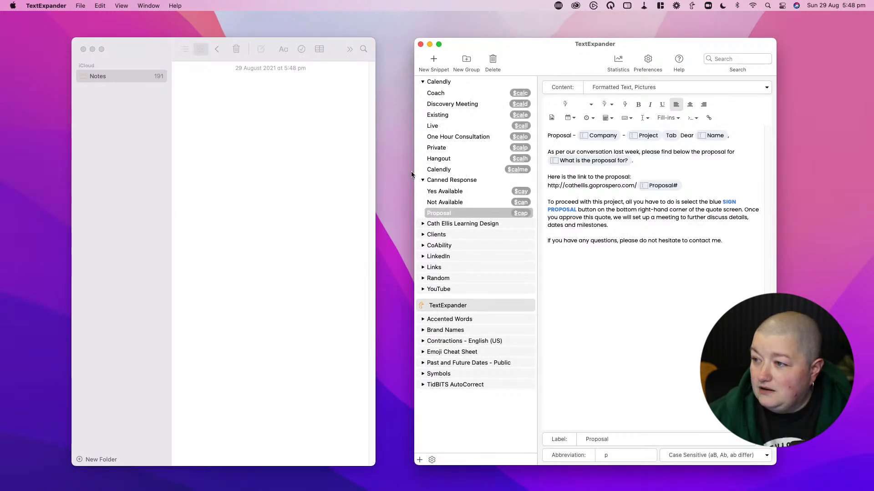
Collapse the Canned Response and Calendly groups and view the last Zoom link snippet in the Links group.
{"action": "left_click", "coordinate": [422, 181]}
{"action": "left_click", "coordinate": [423, 82]}
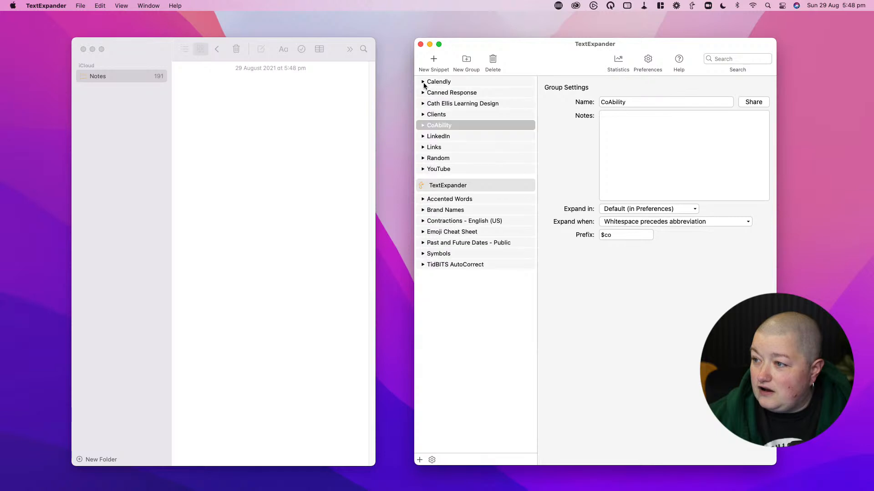
{"action": "left_click", "coordinate": [423, 148]}
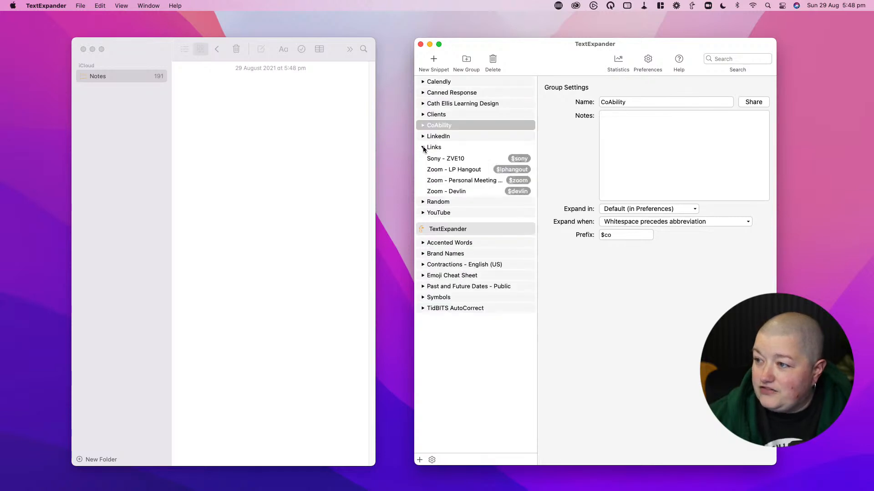
{"action": "left_click", "coordinate": [448, 193]}
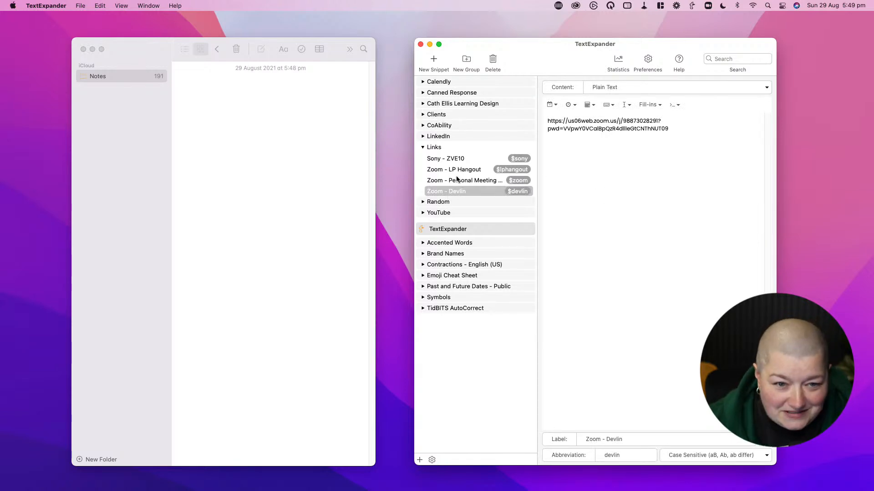
Expand the selected Zoom link snippet in the note using its abbreviation, and clear the note again.
{"action": "left_click", "coordinate": [241, 93]}
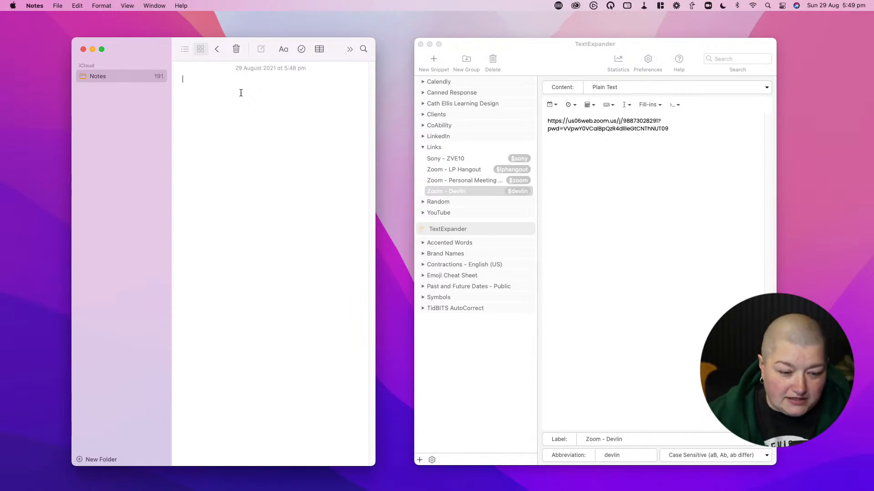
{"action": "type", "text": "$"}
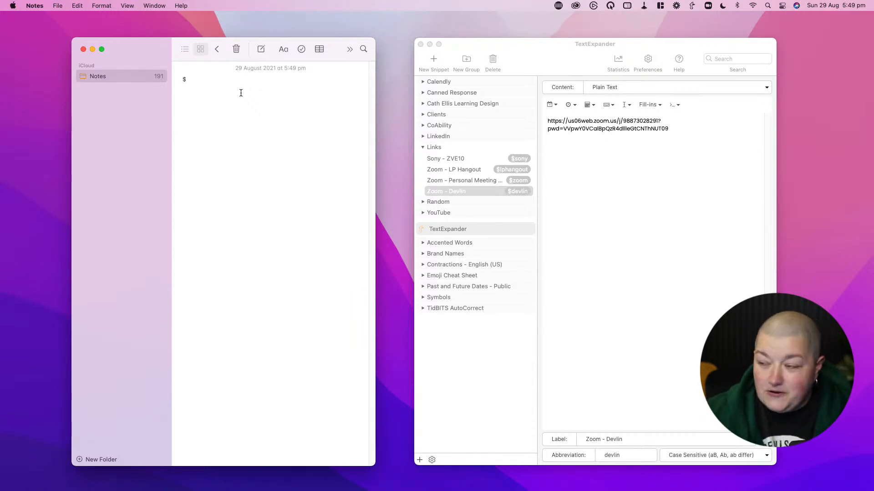
{"action": "type", "text": "devln"}
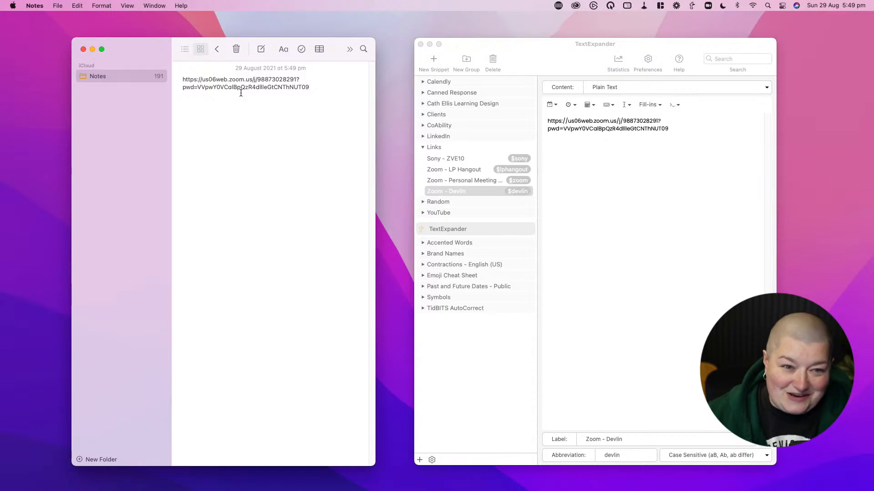
{"action": "key", "text": "cmd+a"}
{"action": "key", "text": "BackSpace"}
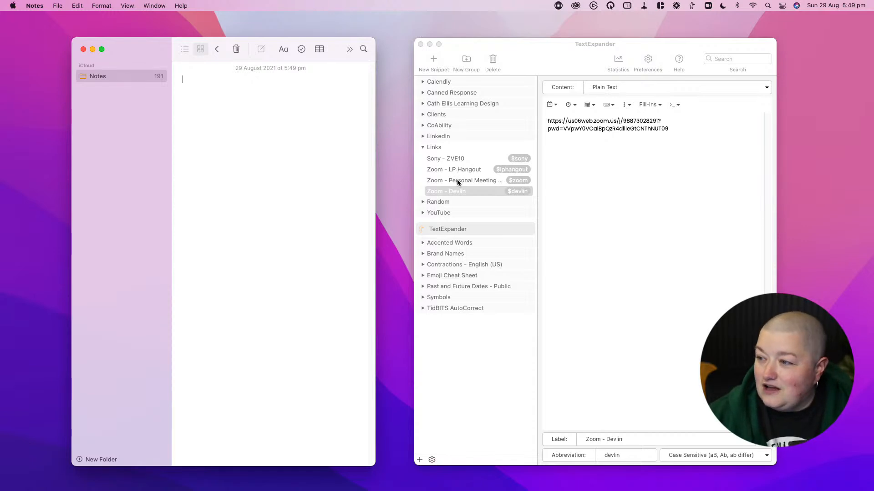
Collapse the Links group and examine the My Channel and YouTube snippets in the YouTube group.
{"action": "left_click", "coordinate": [422, 150]}
{"action": "left_click", "coordinate": [422, 149]}
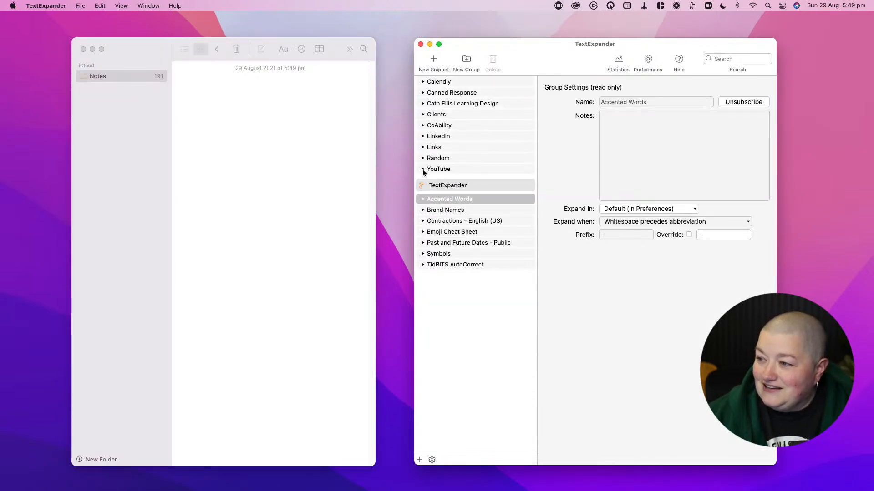
{"action": "left_click", "coordinate": [423, 169]}
{"action": "left_click", "coordinate": [455, 181]}
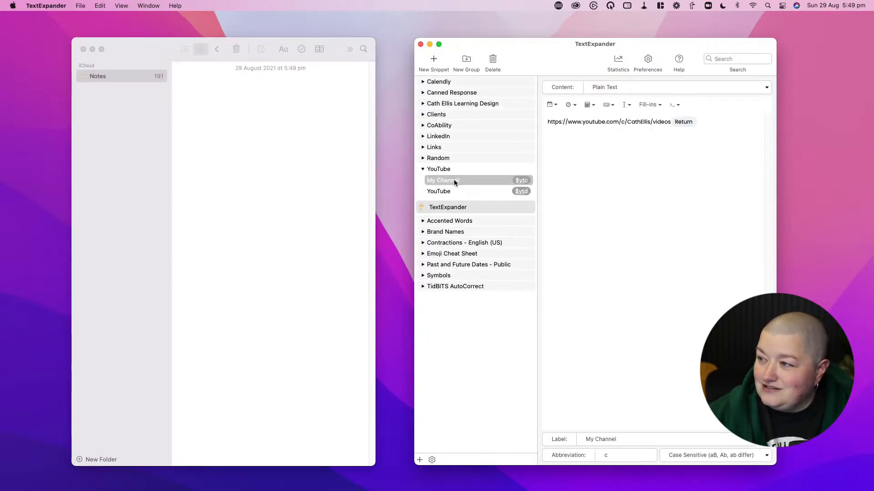
{"action": "left_click", "coordinate": [442, 192]}
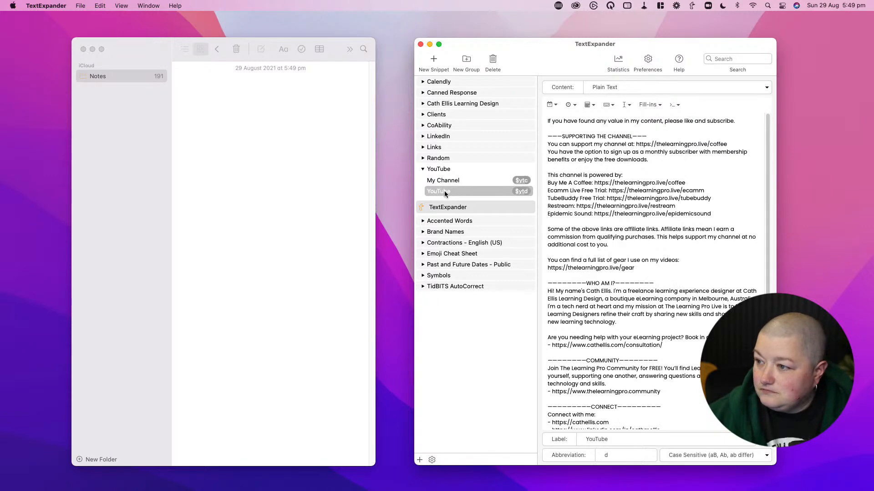
{"action": "left_click", "coordinate": [446, 194]}
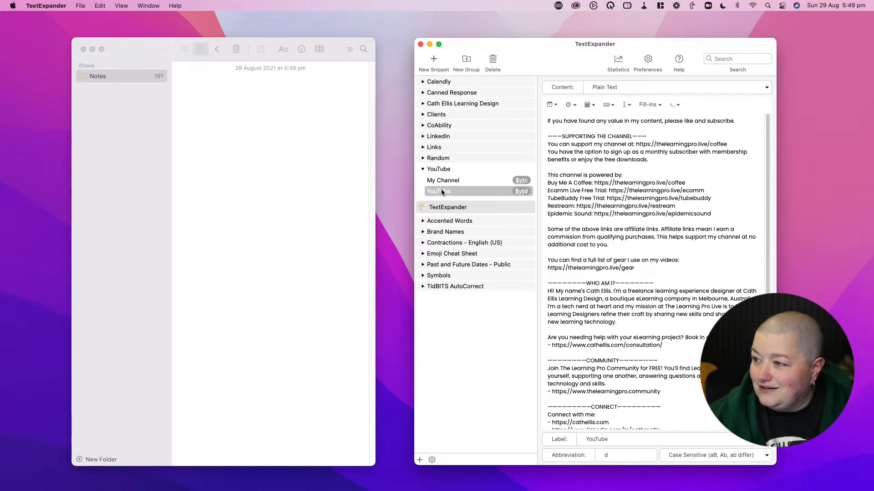
Expand the YouTube description snippet in the note with its abbreviation $ytd, and clear the note again.
{"action": "left_click", "coordinate": [236, 95]}
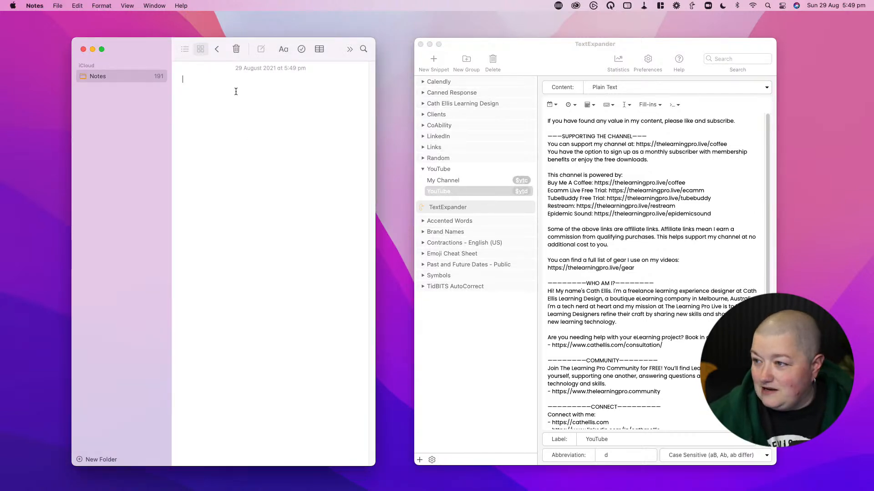
{"action": "type", "text": "$yt"}
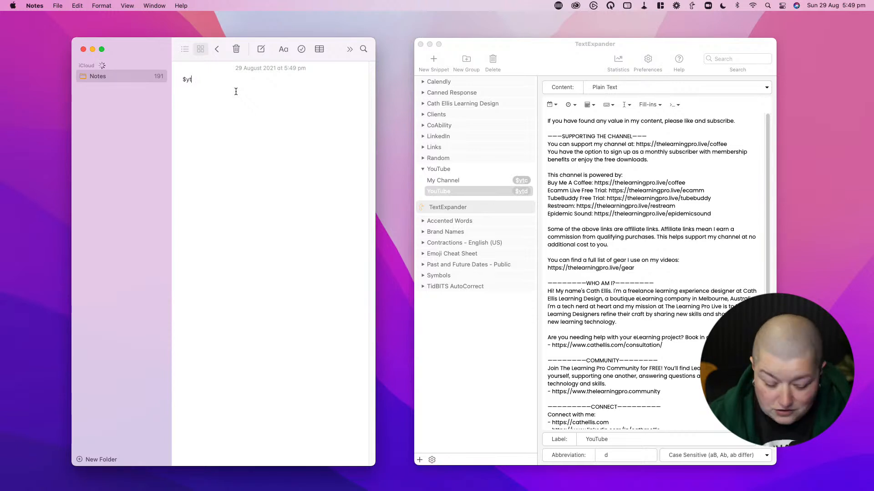
{"action": "type", "text": "d"}
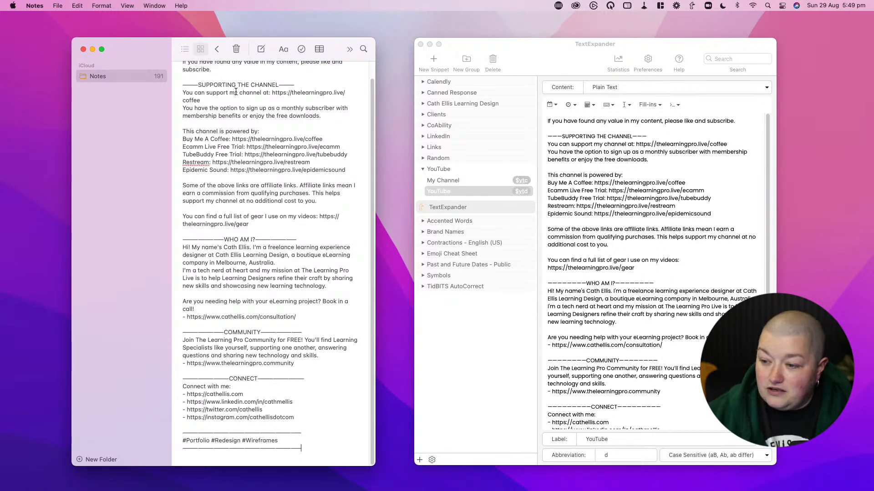
{"action": "left_click_drag", "start_coordinate": [318, 451], "coordinate": [127, 17]}
{"action": "key", "text": "BackSpace"}
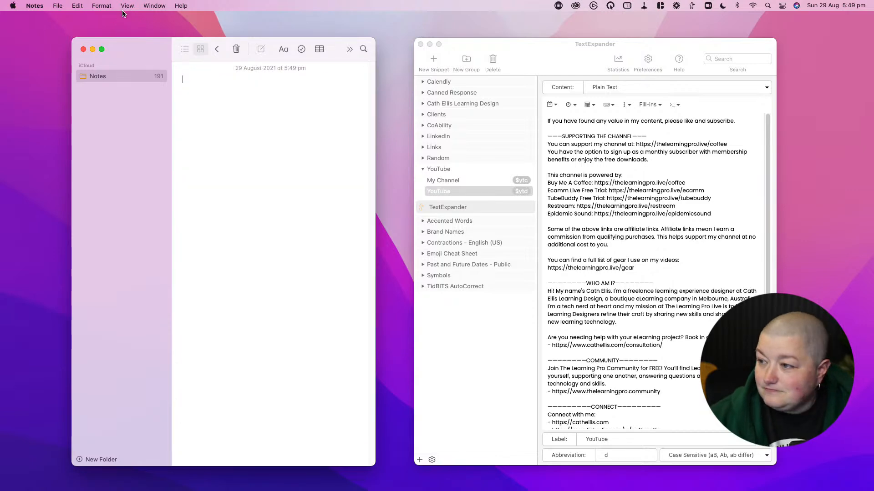
Collapse the YouTube group and view the group settings of the Brand Names public group.
{"action": "left_click", "coordinate": [423, 171]}
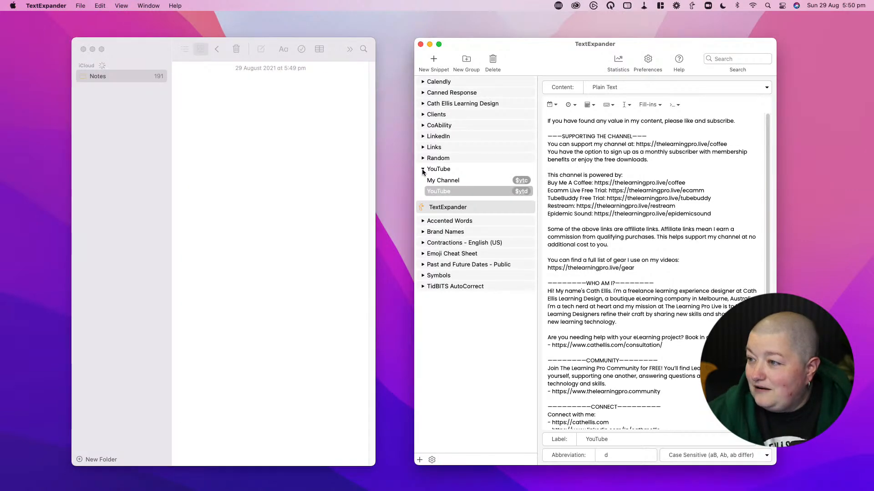
{"action": "left_click", "coordinate": [423, 171]}
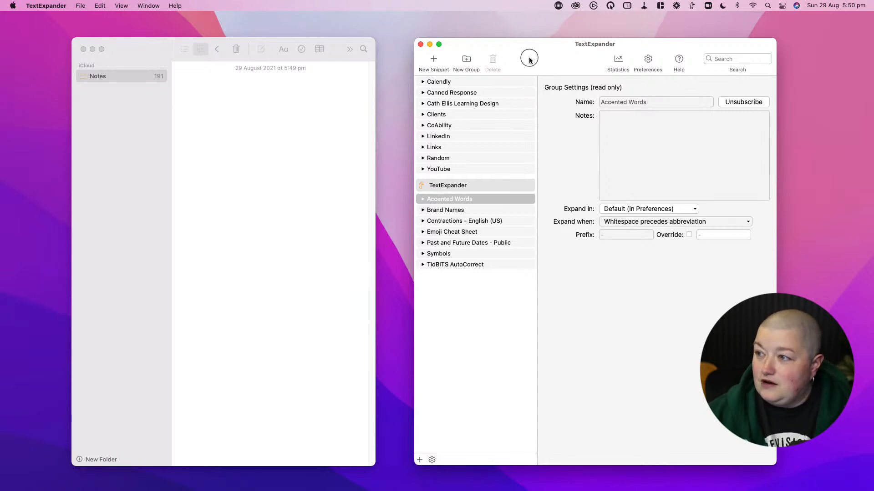
{"action": "left_click", "coordinate": [445, 210]}
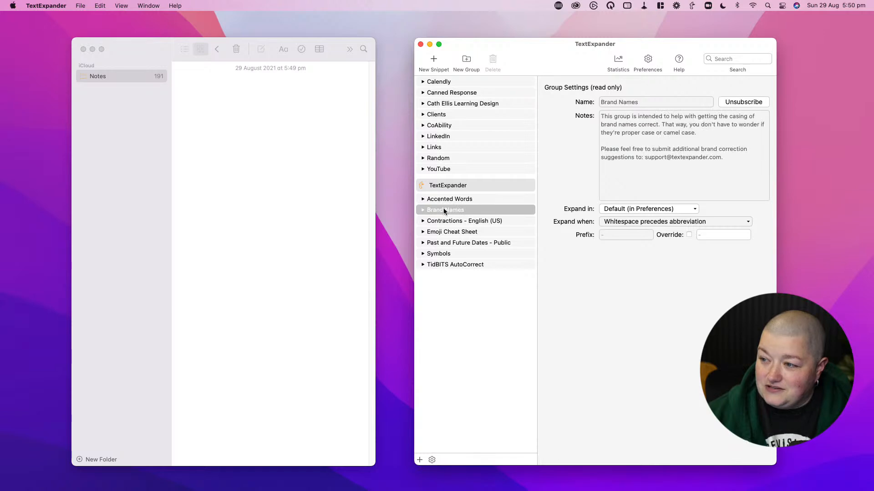
Create a new blank snippet in the Calendly group and delete it again.
{"action": "left_click", "coordinate": [420, 460]}
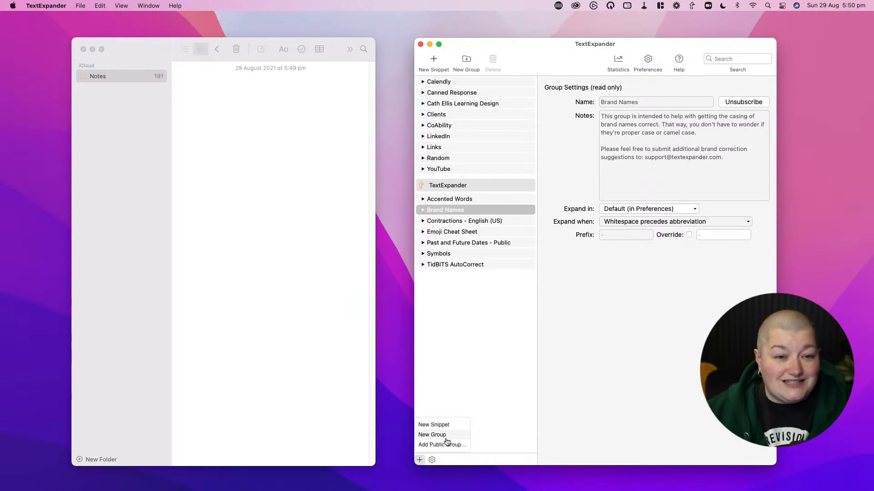
{"action": "left_click", "coordinate": [433, 460]}
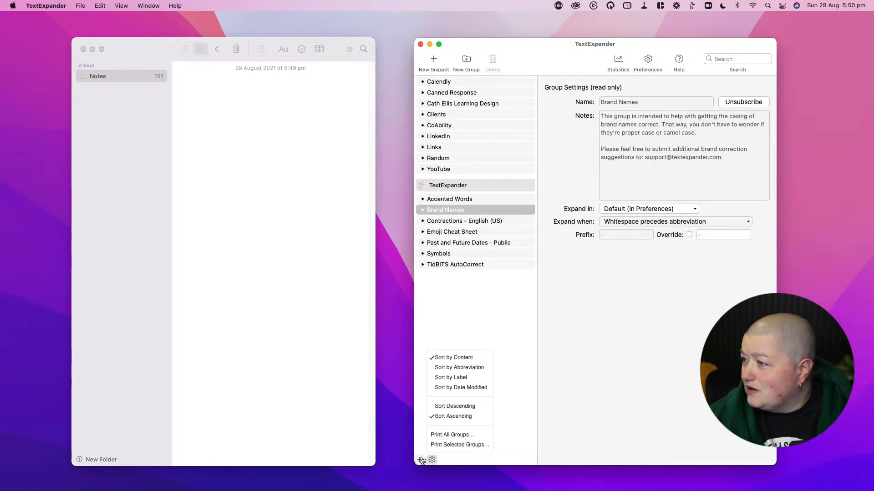
{"action": "left_click", "coordinate": [421, 461]}
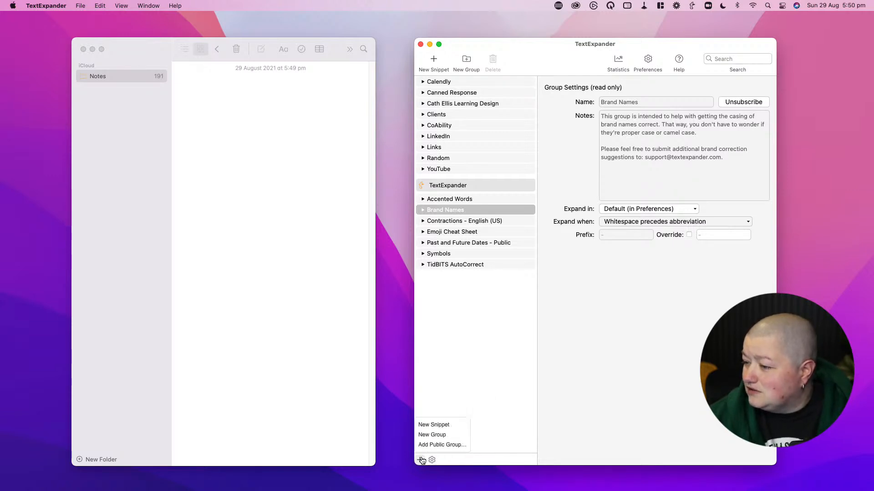
{"action": "left_click", "coordinate": [428, 424]}
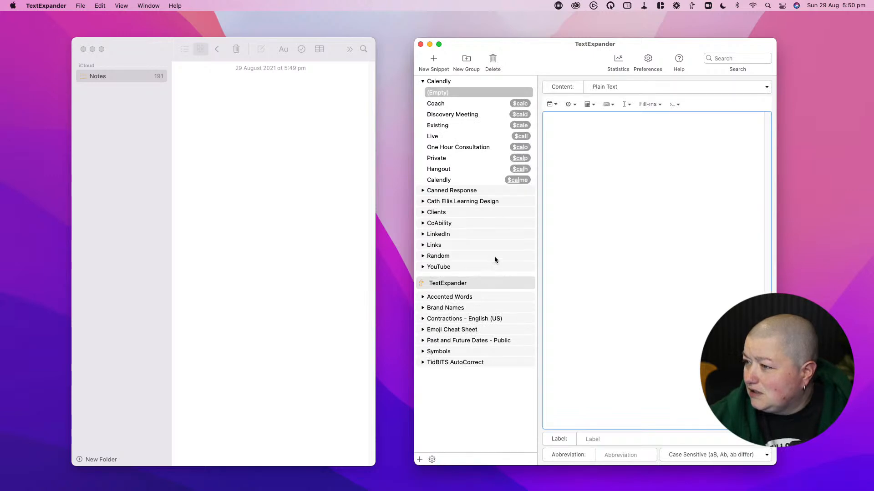
{"action": "right_click", "coordinate": [520, 92]}
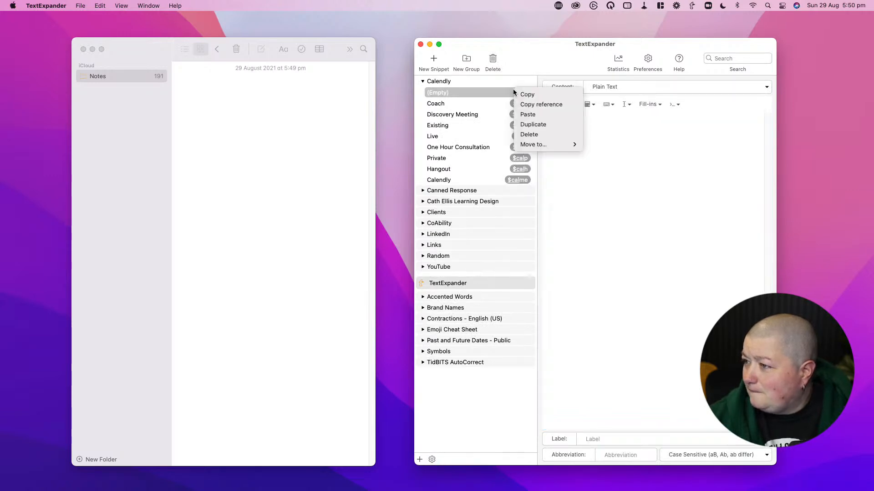
{"action": "left_click", "coordinate": [530, 132]}
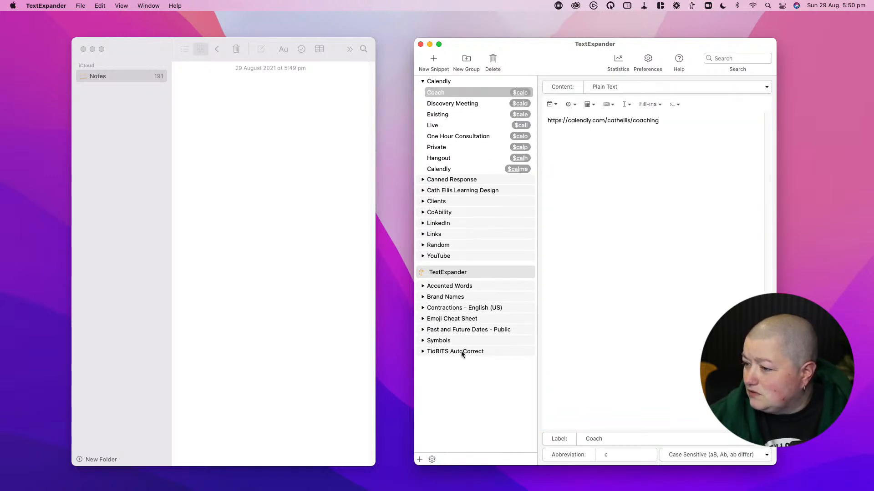
Expand the Accented Words group, examine its full list of snippets and abbreviations, and collapse it again.
{"action": "left_click", "coordinate": [424, 288]}
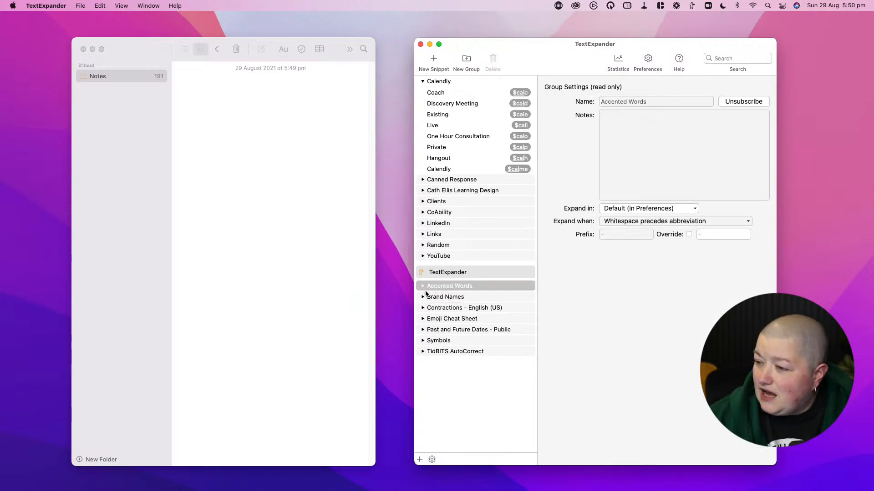
{"action": "left_click", "coordinate": [423, 286]}
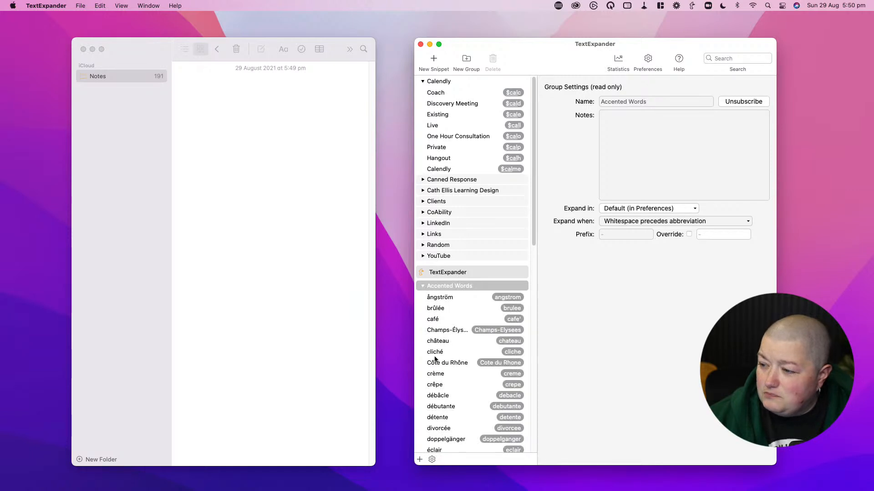
{"action": "scroll", "coordinate": [433, 378], "scroll_direction": "down", "scroll_amount": 10}
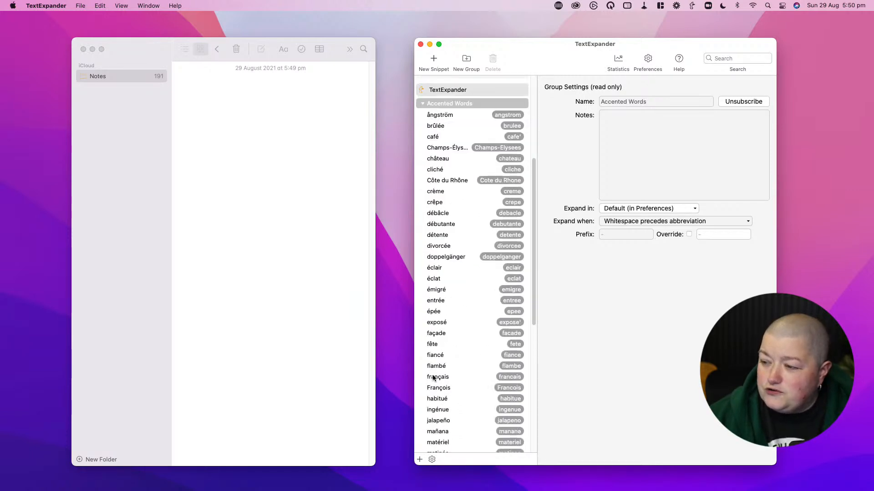
{"action": "scroll", "coordinate": [432, 377], "scroll_direction": "down", "scroll_amount": 2}
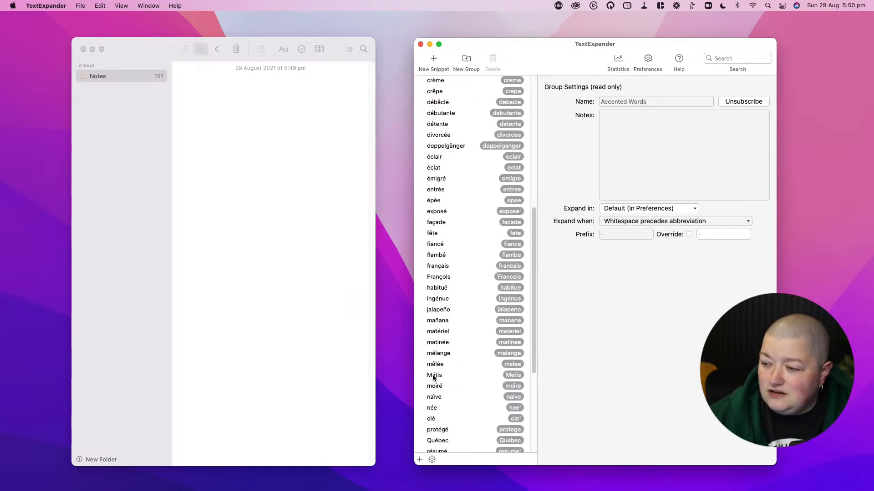
{"action": "scroll", "coordinate": [441, 407], "scroll_direction": "down", "scroll_amount": 6}
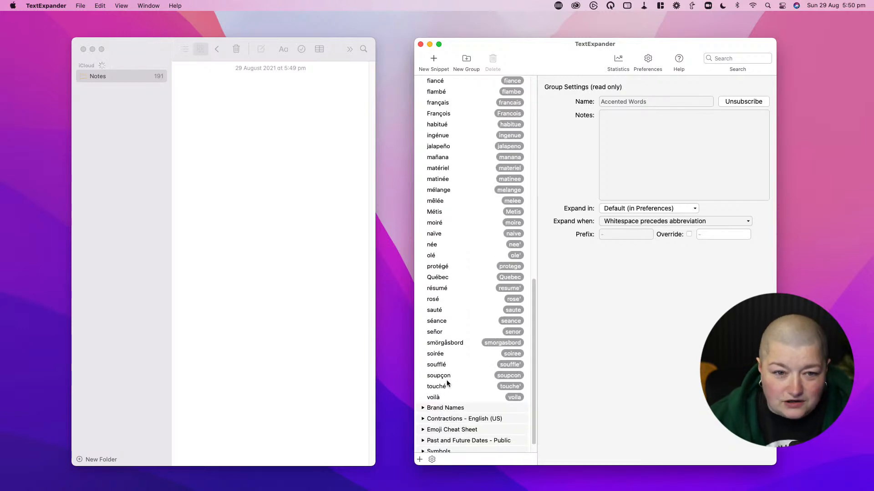
{"action": "scroll", "coordinate": [447, 383], "scroll_direction": "up", "scroll_amount": 10}
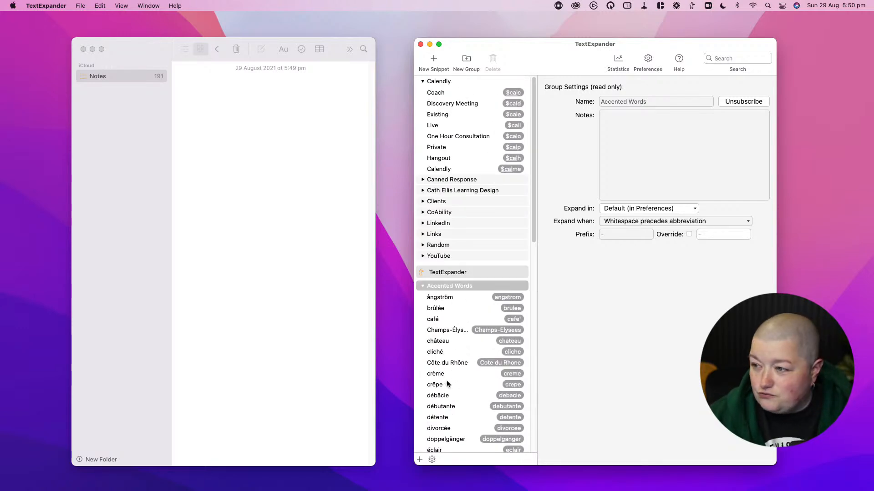
{"action": "left_click", "coordinate": [424, 287]}
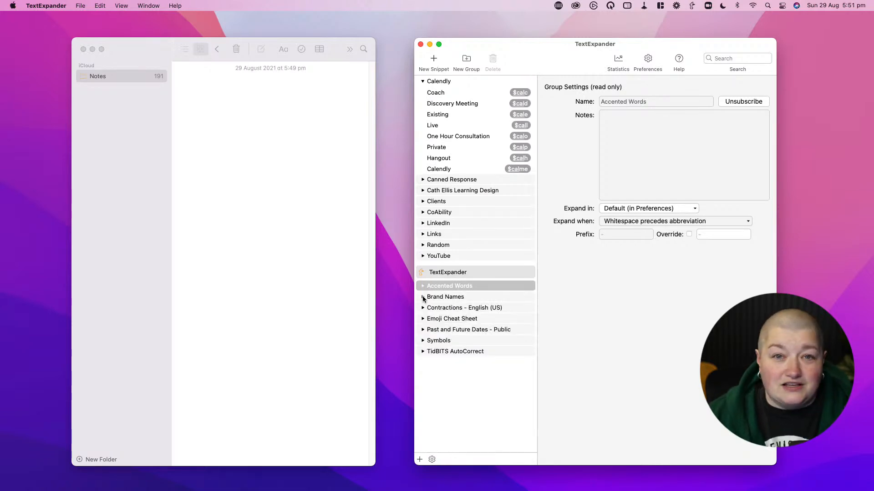
Expand the Brand Names group and examine its brand-name capitalisation snippets.
{"action": "left_click", "coordinate": [423, 297]}
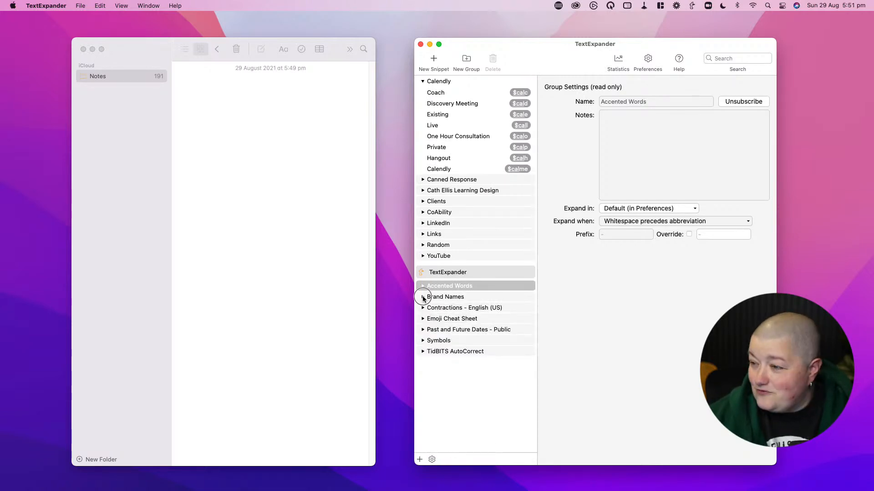
{"action": "scroll", "coordinate": [440, 320], "scroll_direction": "down", "scroll_amount": 5}
{"action": "scroll", "coordinate": [440, 321], "scroll_direction": "up", "scroll_amount": 5}
{"action": "scroll", "coordinate": [440, 319], "scroll_direction": "down", "scroll_amount": 1}
{"action": "scroll", "coordinate": [443, 319], "scroll_direction": "down", "scroll_amount": 3}
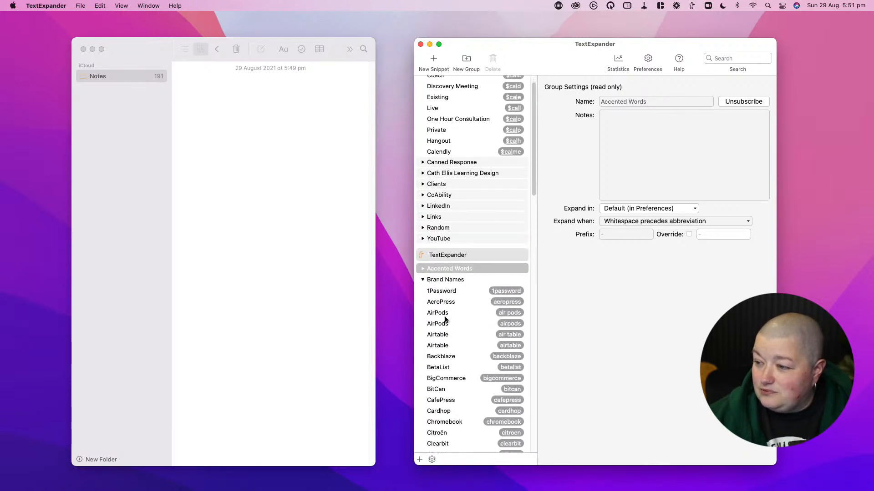
Test the AirPods brand-name snippet in the note using the abbreviation airpods, and clear the note.
{"action": "left_click", "coordinate": [260, 136]}
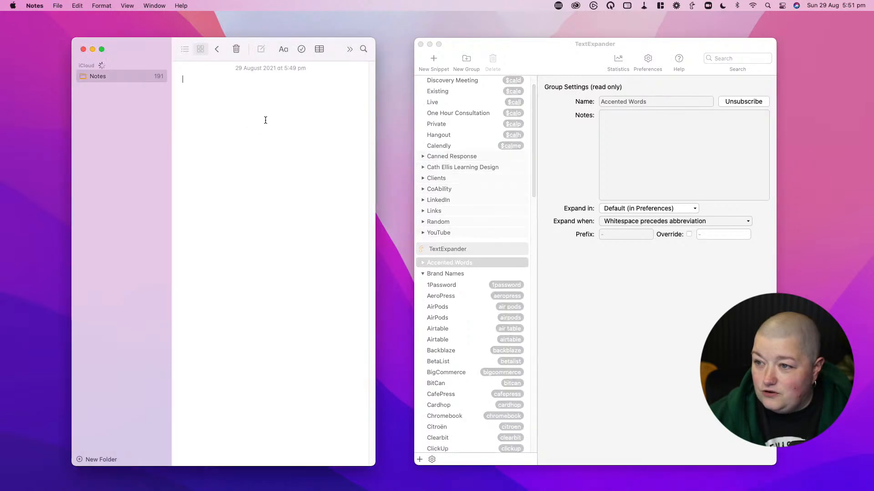
{"action": "type", "text": "ai"}
{"action": "key", "text": "BackSpace"}
{"action": "type", "text": "ds"}
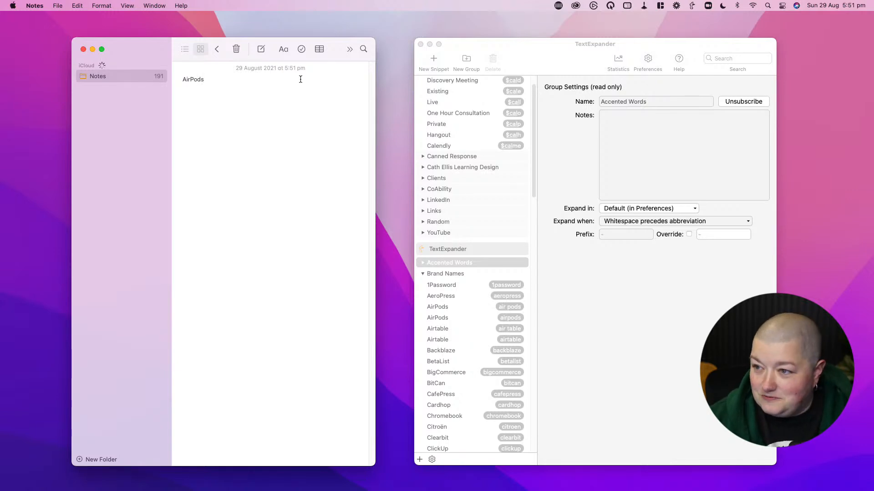
{"action": "double_click", "coordinate": [203, 78]}
{"action": "key", "text": "BackSpace"}
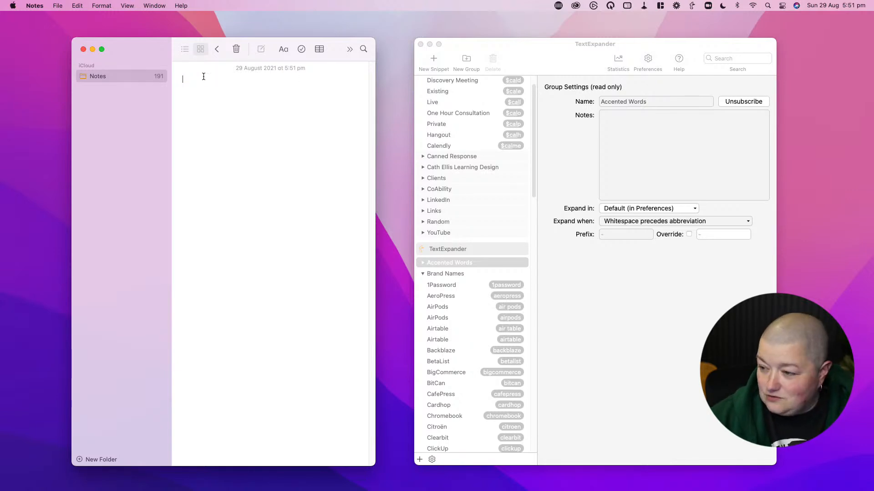
Try to test the brand-name correction for facebook in the note, and clear the entered text.
{"action": "type", "text": "facebook"}
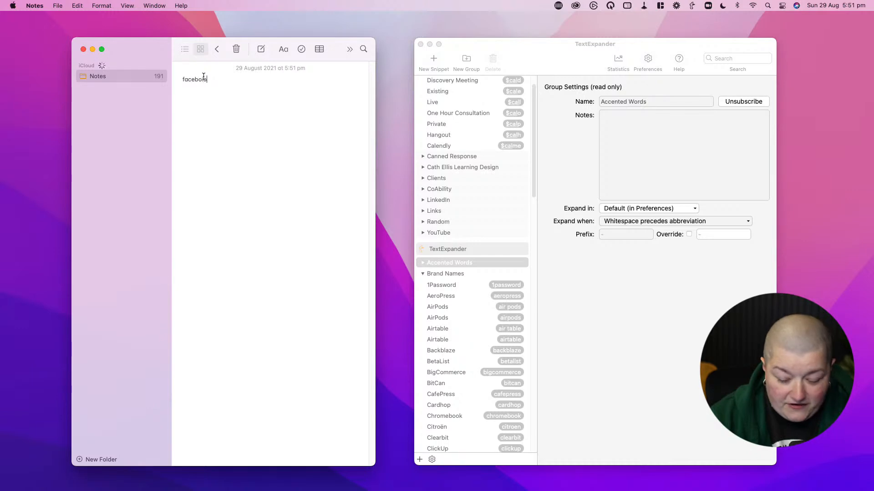
{"action": "key", "text": "BackSpace"}
{"action": "key", "text": "BackSpace"}
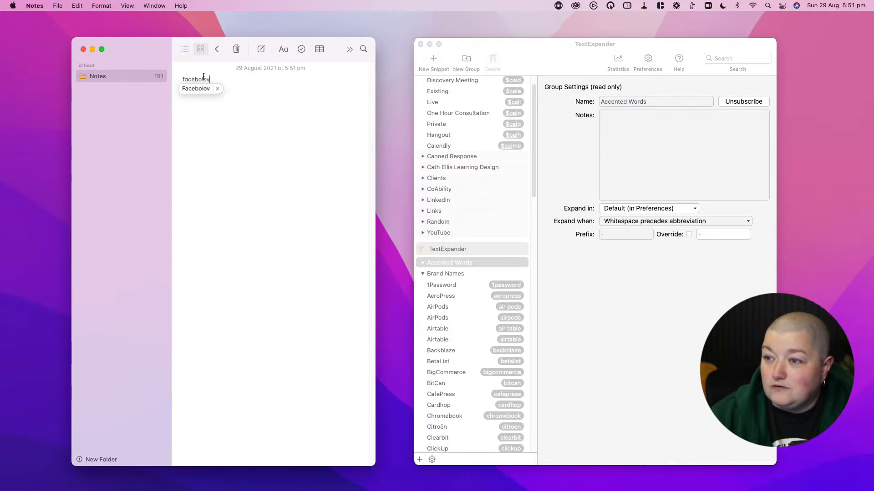
{"action": "type", "text": "ok"}
{"action": "key", "text": "BackSpace"}
{"action": "key", "text": "BackSpace"}
{"action": "key", "text": "BackSpace"}
{"action": "key", "text": "BackSpace"}
{"action": "key", "text": "BackSpace"}
{"action": "key", "text": "BackSpace"}
{"action": "key", "text": "BackSpace"}
{"action": "key", "text": "BackSpace"}
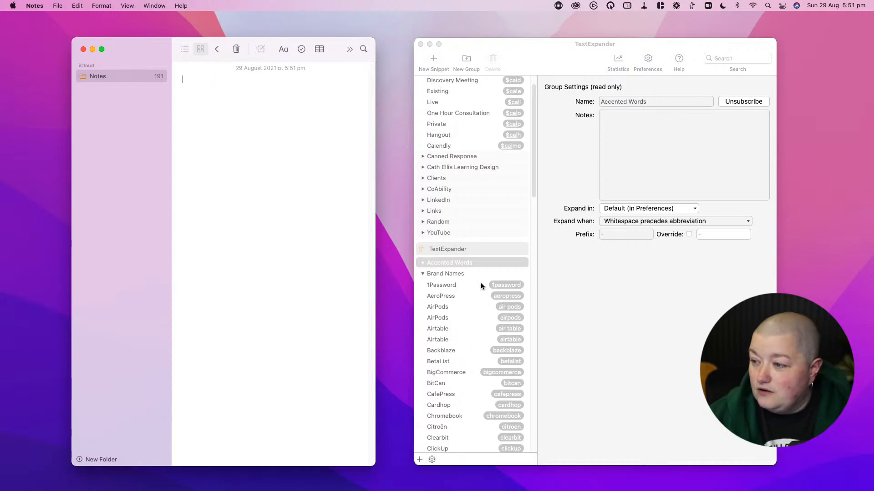
Collapse the Brand Names group, examine the snippets in the Contractions - English (US) group, and collapse that too.
{"action": "left_click", "coordinate": [424, 276]}
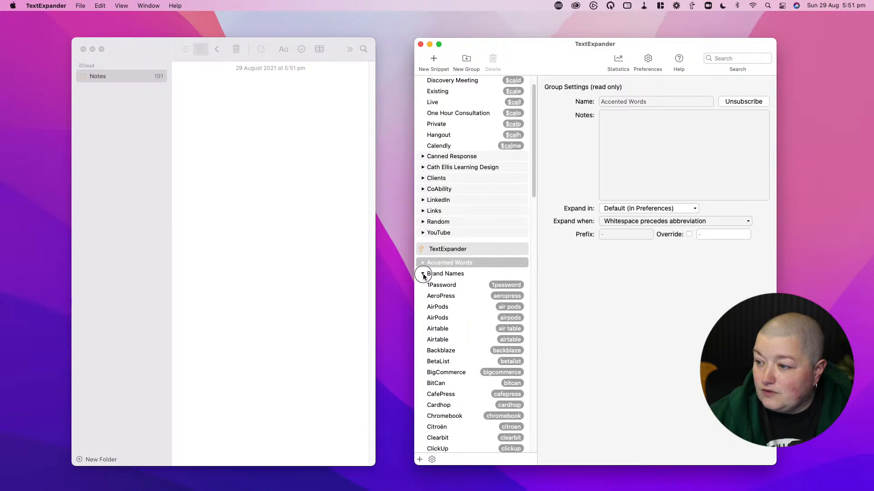
{"action": "left_click", "coordinate": [424, 275]}
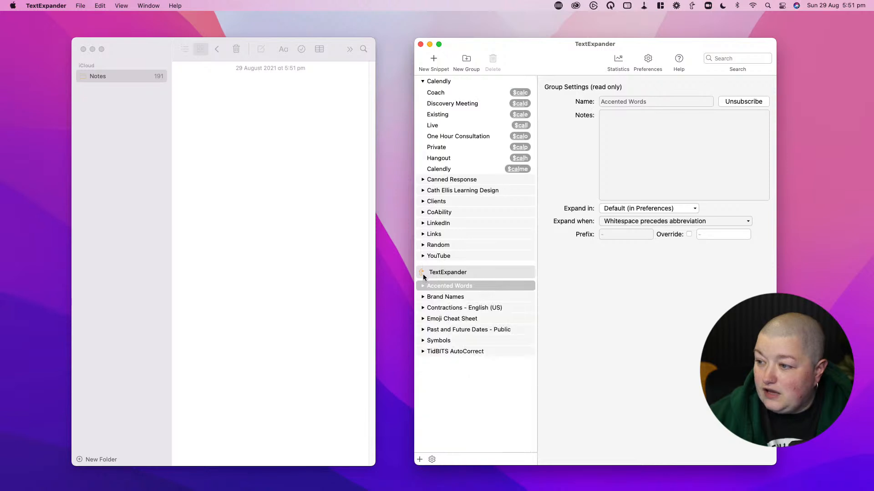
{"action": "left_click", "coordinate": [423, 308]}
{"action": "scroll", "coordinate": [450, 325], "scroll_direction": "down", "scroll_amount": 2}
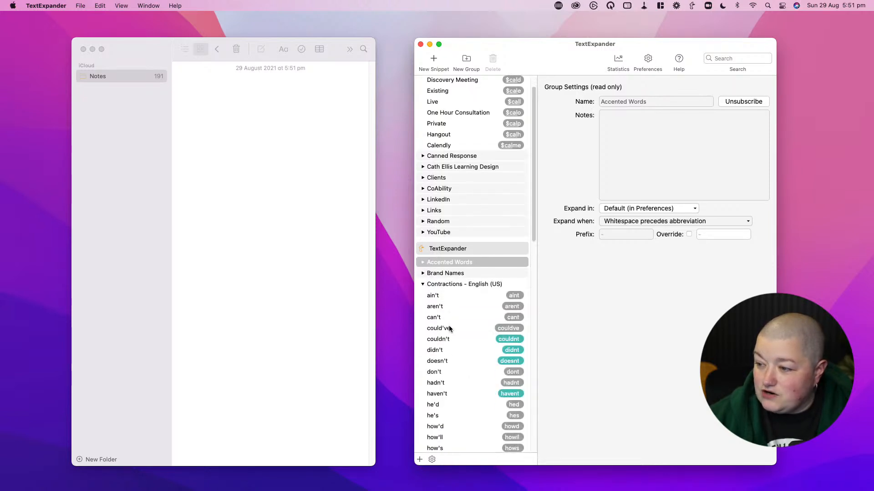
{"action": "left_click", "coordinate": [422, 285]}
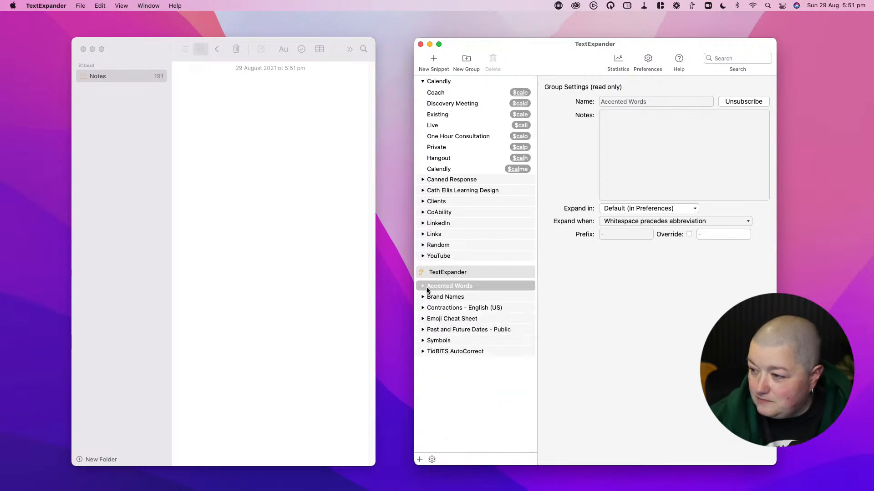
Expand the Emoji Cheat Sheet group and look through its emoji snippets and abbreviations.
{"action": "left_click", "coordinate": [423, 318]}
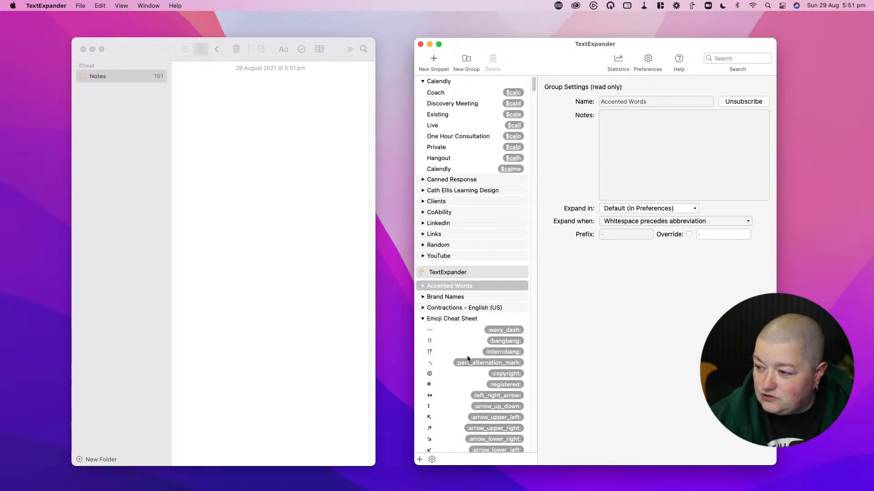
{"action": "scroll", "coordinate": [468, 359], "scroll_direction": "down", "scroll_amount": 15}
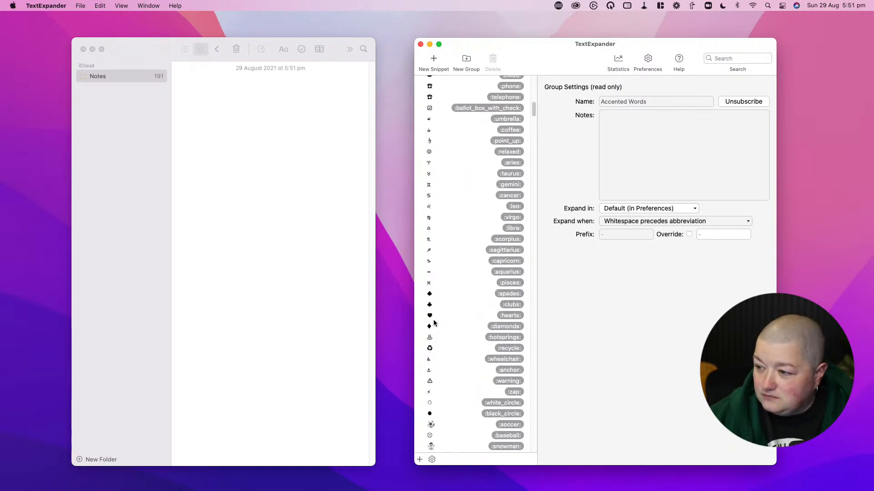
{"action": "scroll", "coordinate": [510, 315], "scroll_direction": "up", "scroll_amount": 15}
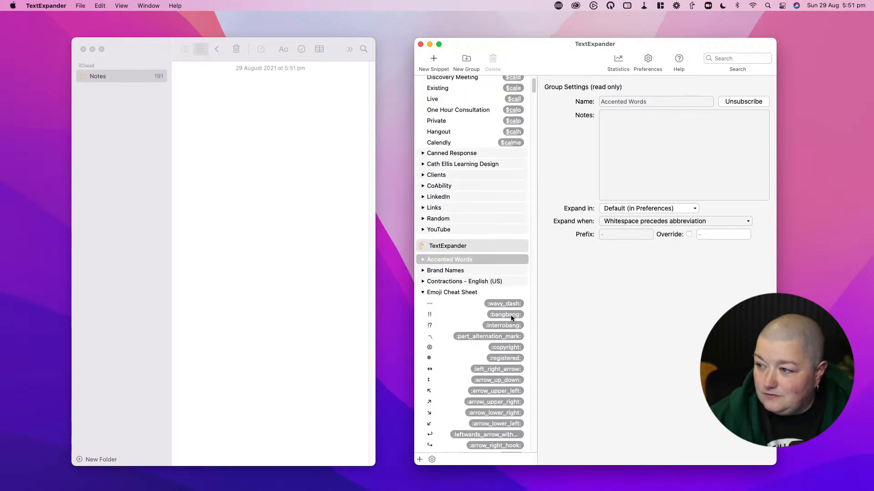
Collapse the Emoji Cheat Sheet group, examine the date snippets in the Past and Future Dates - Public group, and collapse that too.
{"action": "left_click", "coordinate": [424, 292]}
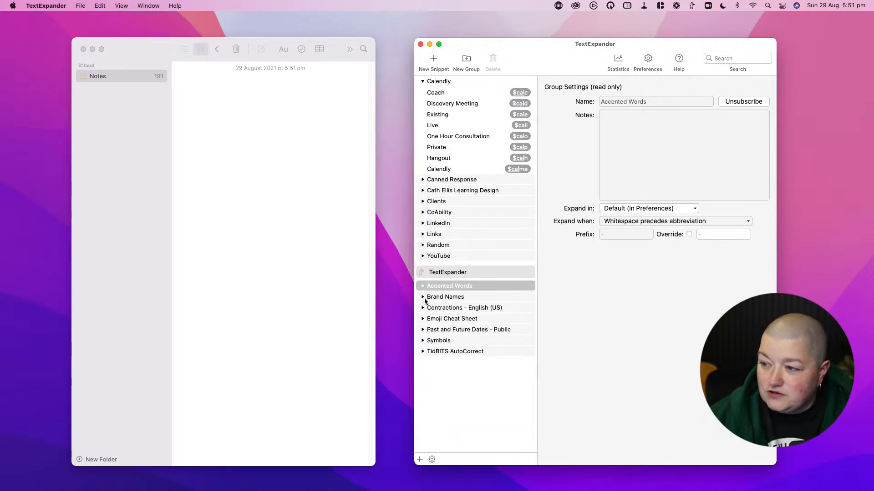
{"action": "left_click", "coordinate": [423, 330]}
{"action": "scroll", "coordinate": [460, 336], "scroll_direction": "down", "scroll_amount": 5}
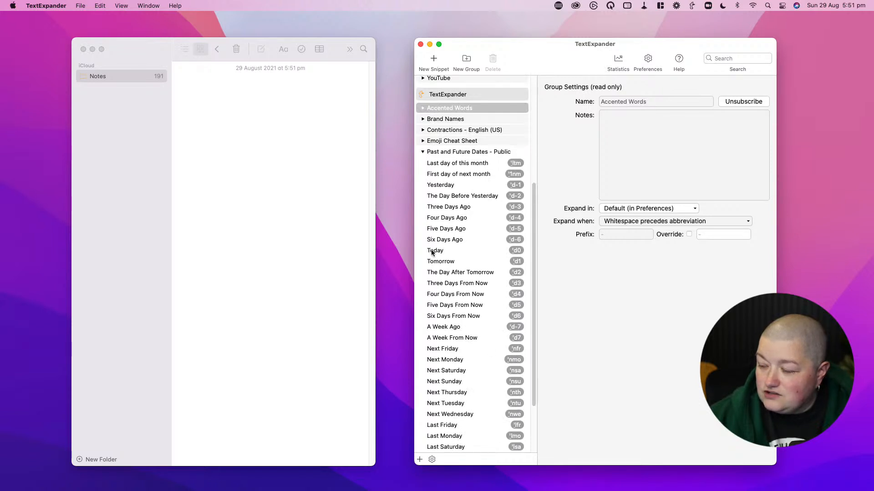
{"action": "left_click", "coordinate": [423, 152]}
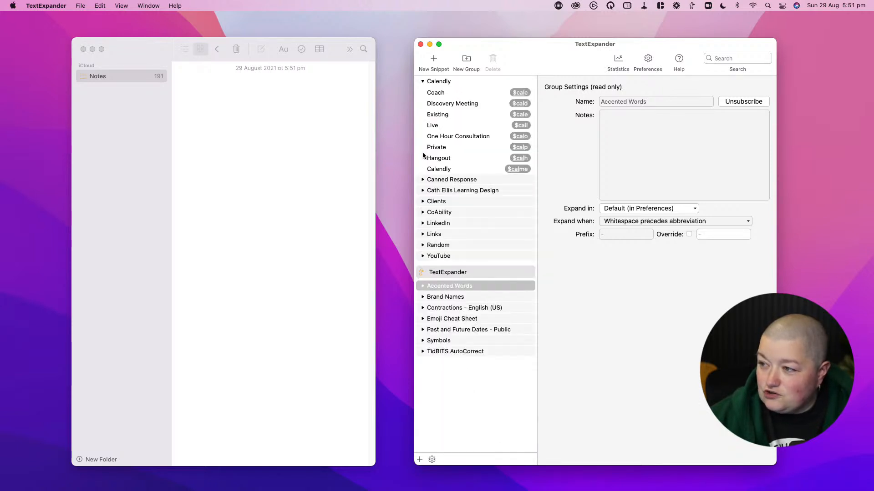
{"action": "left_click", "coordinate": [424, 157]}
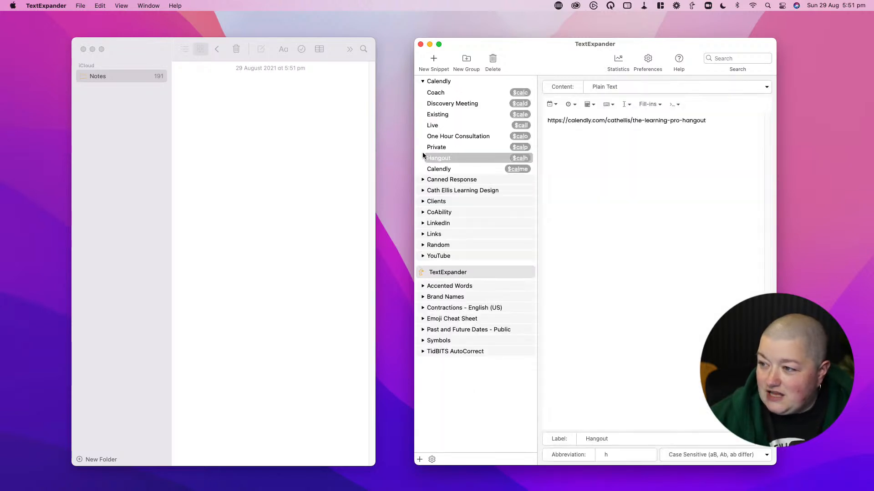
Expand the Symbols group, look through its symbol snippets and abbreviations, and collapse it again.
{"action": "left_click", "coordinate": [423, 341]}
{"action": "scroll", "coordinate": [449, 350], "scroll_direction": "down", "scroll_amount": 2}
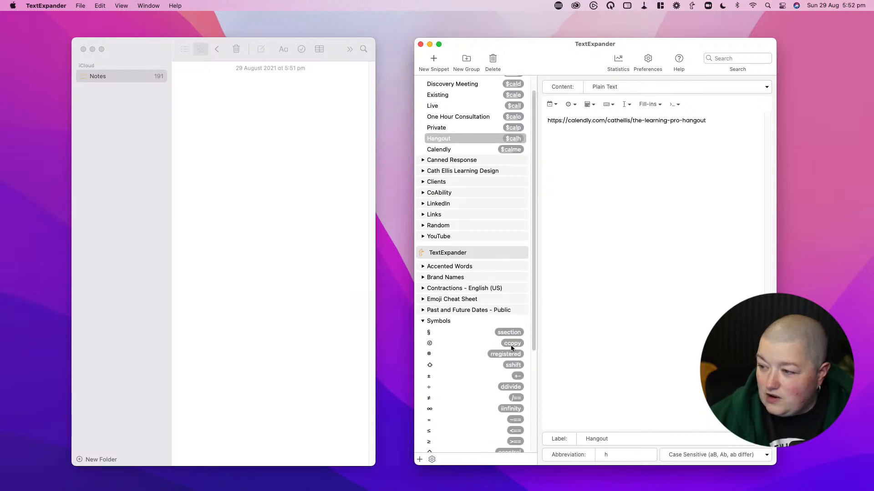
{"action": "left_click", "coordinate": [424, 322]}
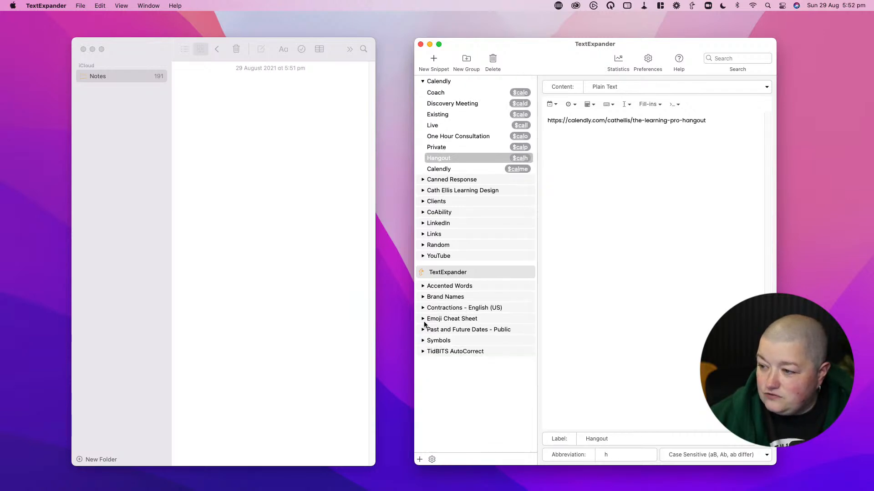
Expand the TidBITS AutoCorrect group, look through its spelling-correction snippets, and collapse it again.
{"action": "left_click", "coordinate": [423, 352]}
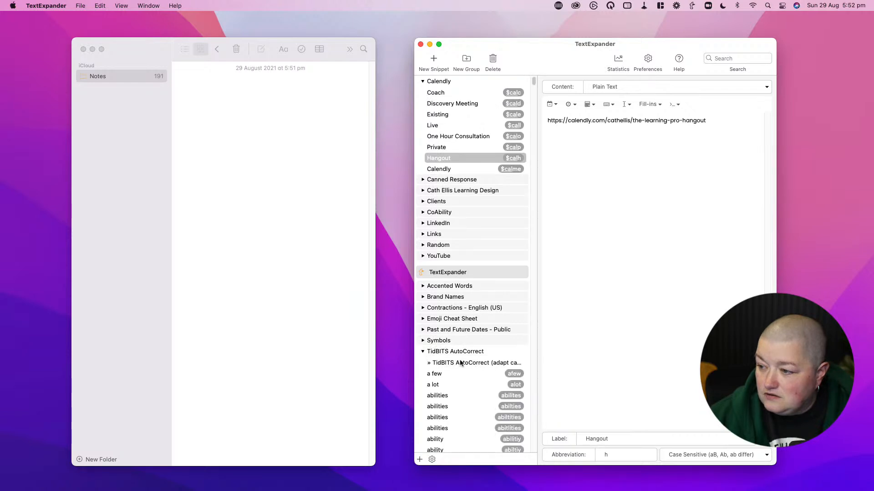
{"action": "scroll", "coordinate": [462, 363], "scroll_direction": "down", "scroll_amount": 10}
{"action": "scroll", "coordinate": [460, 362], "scroll_direction": "up", "scroll_amount": 10}
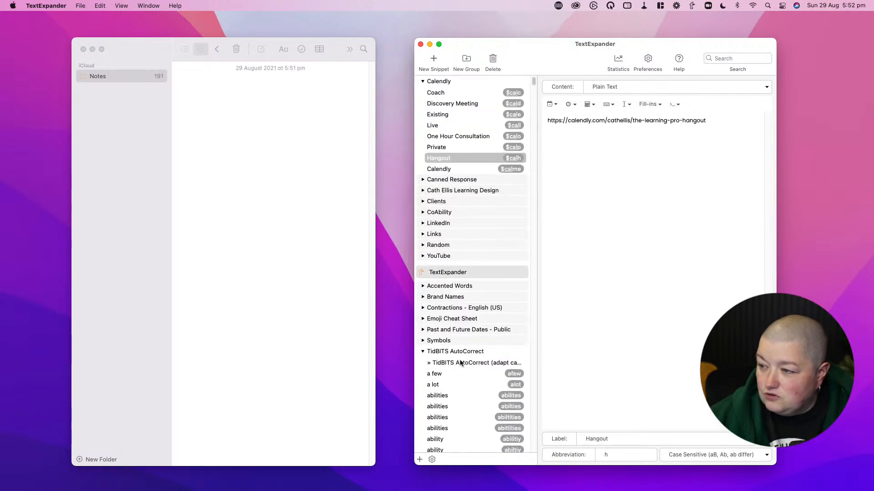
{"action": "left_click", "coordinate": [423, 351]}
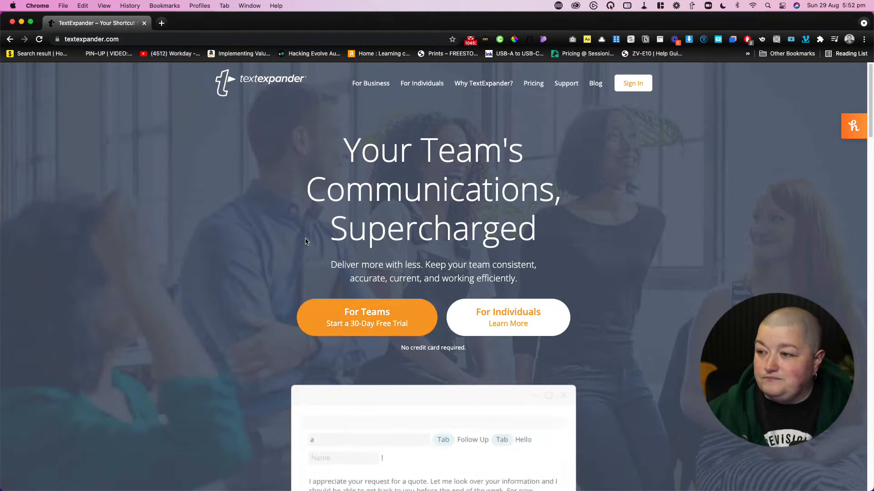
View the pricing plans on the TextExpander website in Chrome, comparing Life Hacker, Team and Enterprise, and leave the browser.
{"action": "left_click", "coordinate": [532, 84]}
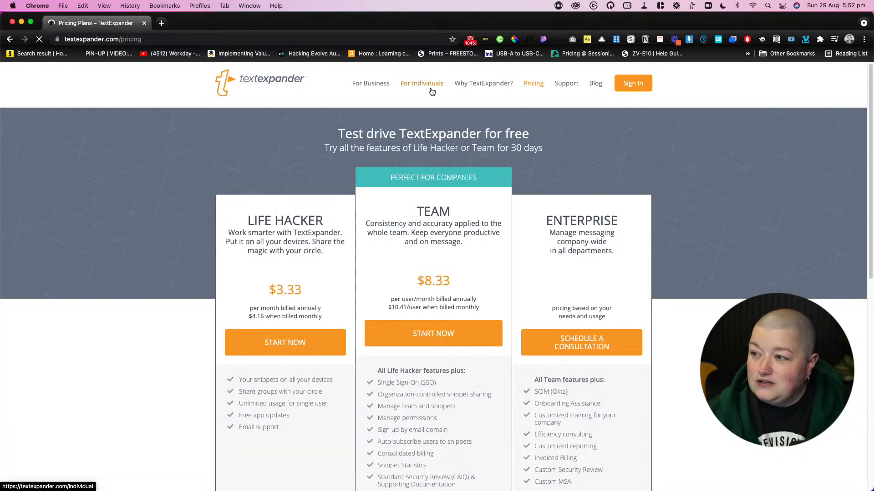
{"action": "scroll", "coordinate": [277, 239], "scroll_direction": "down", "scroll_amount": 1}
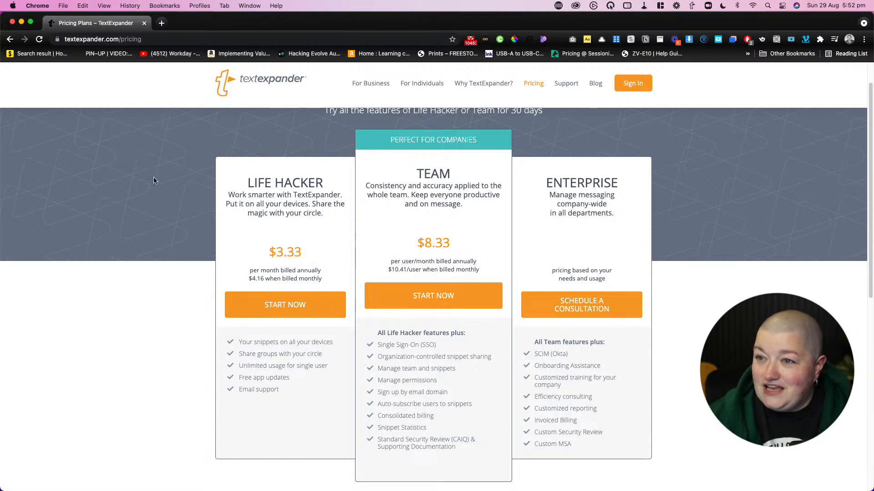
{"action": "left_click", "coordinate": [12, 22]}
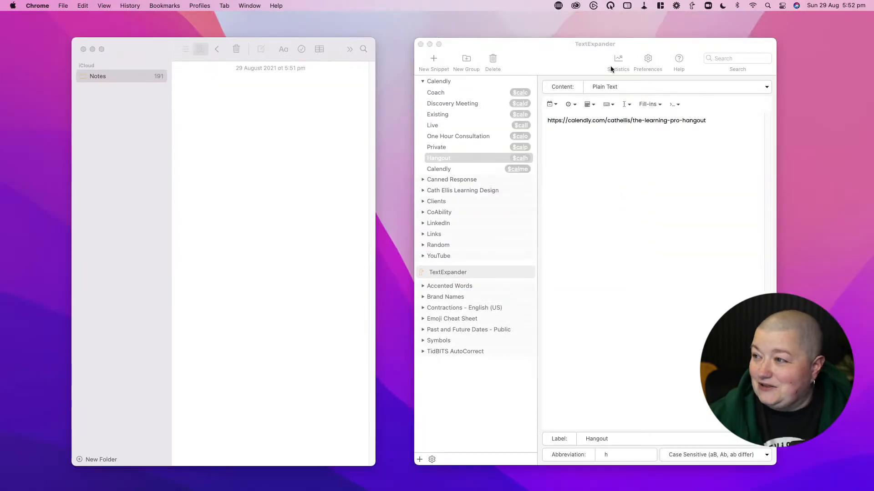
Open the Personal Statistics page from TextExpander, view its report options, and leave the browser.
{"action": "left_click", "coordinate": [588, 55]}
{"action": "left_click", "coordinate": [619, 61]}
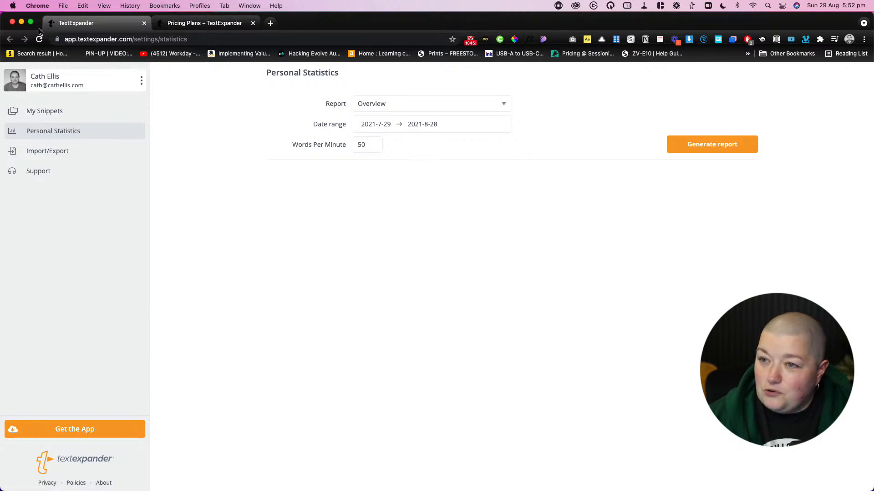
{"action": "left_click", "coordinate": [13, 23]}
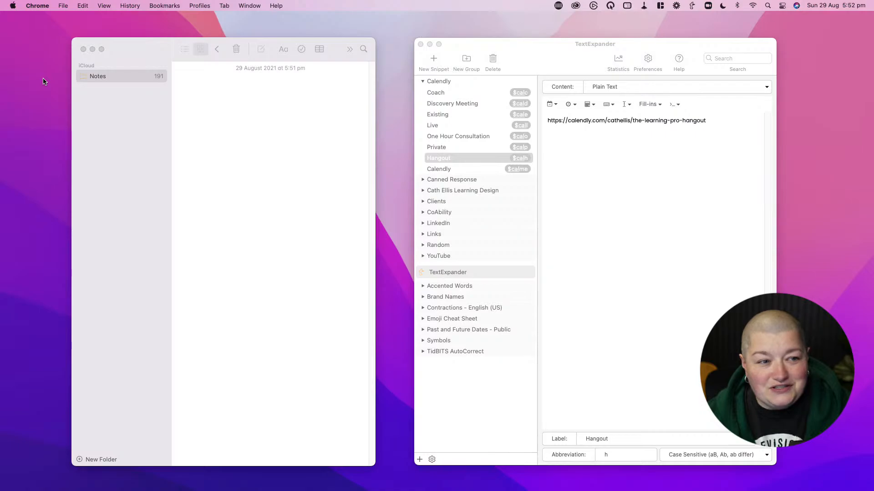